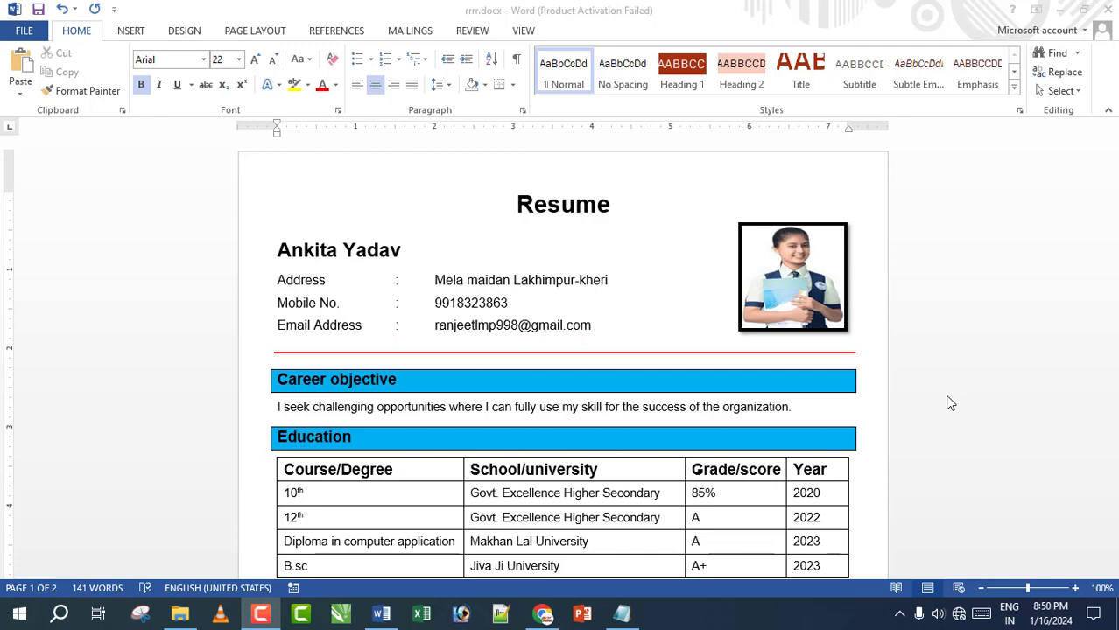
Check the finished resume's title formatting: Arial font at 22 pt
click(626, 214)
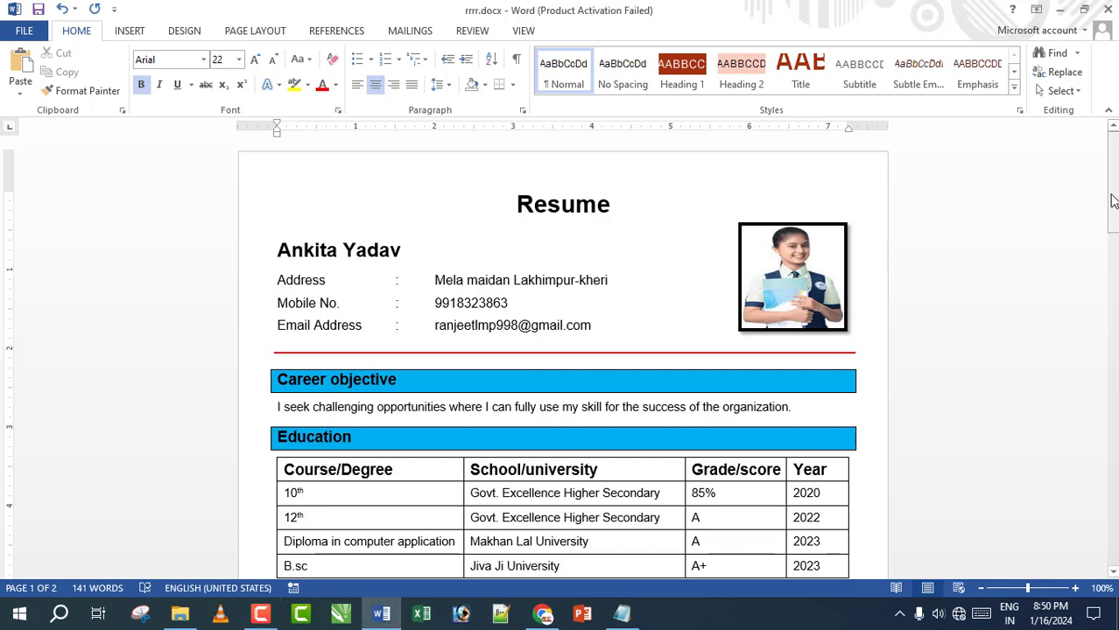
mouse_move(1112, 201)
mouse_down()
mouse_move(1112, 372)
mouse_move(1114, 188)
mouse_up()
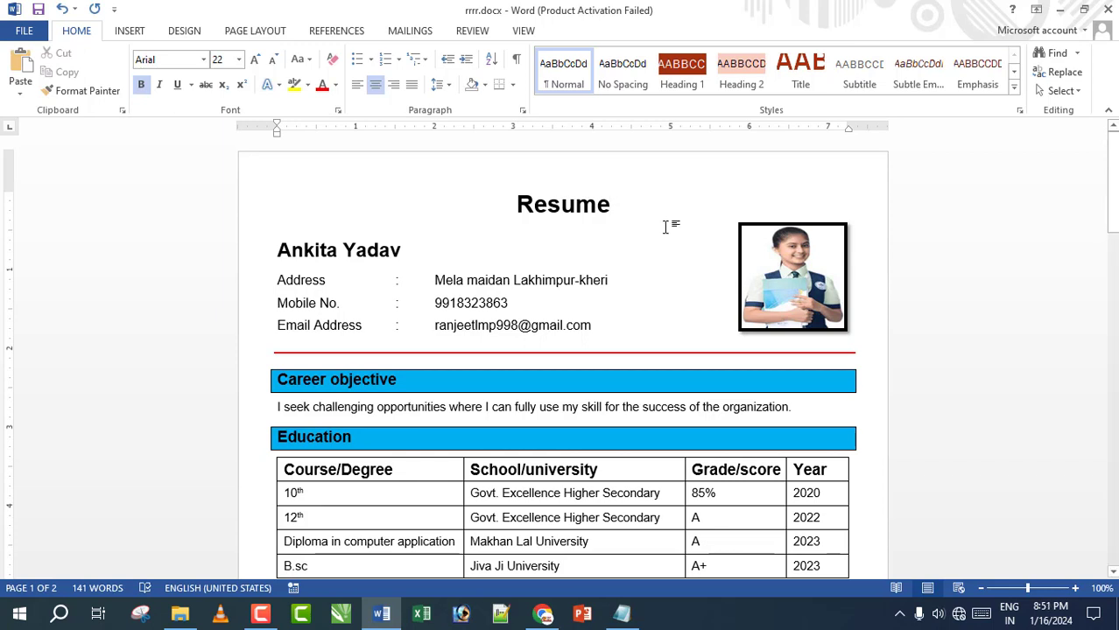
click(562, 207)
click(221, 59)
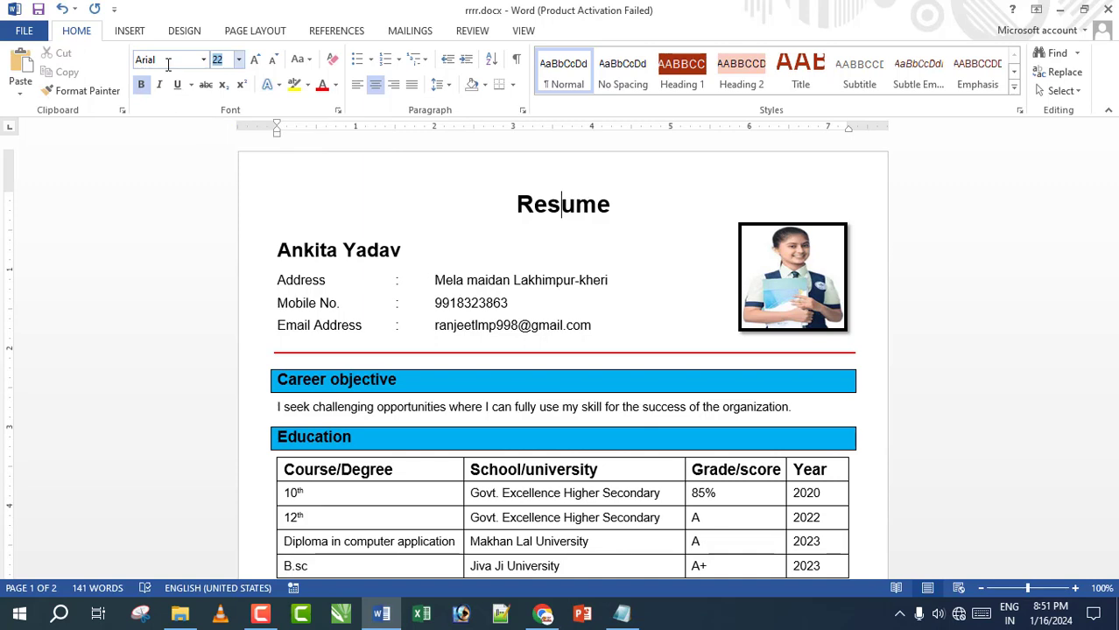
click(168, 64)
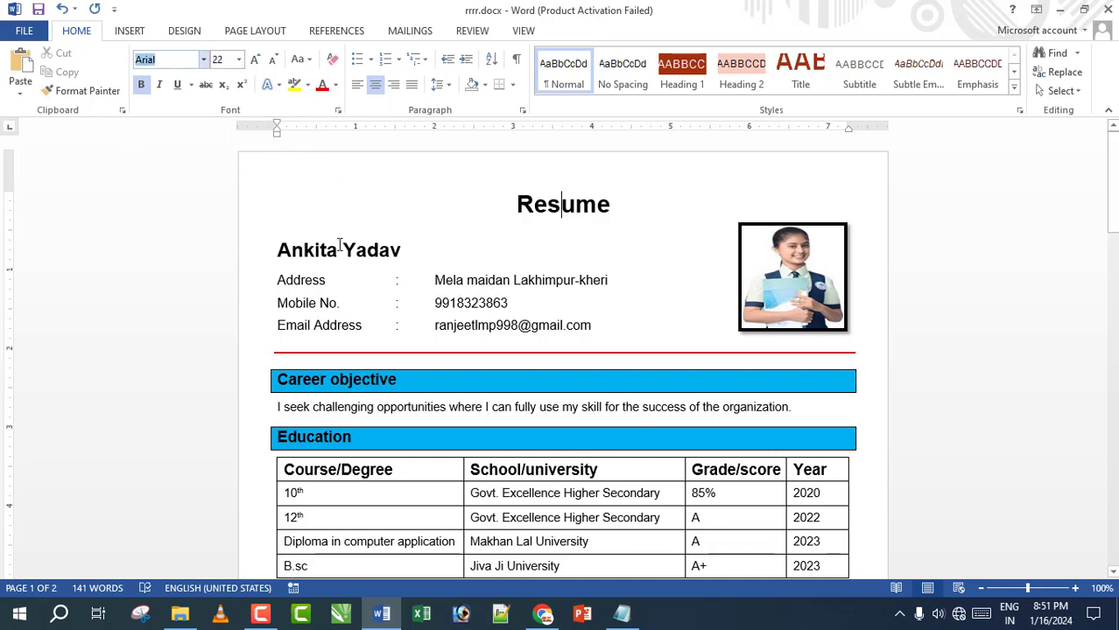
Inspect the 18 pt name line, the address line and the Career objective heading
click(306, 252)
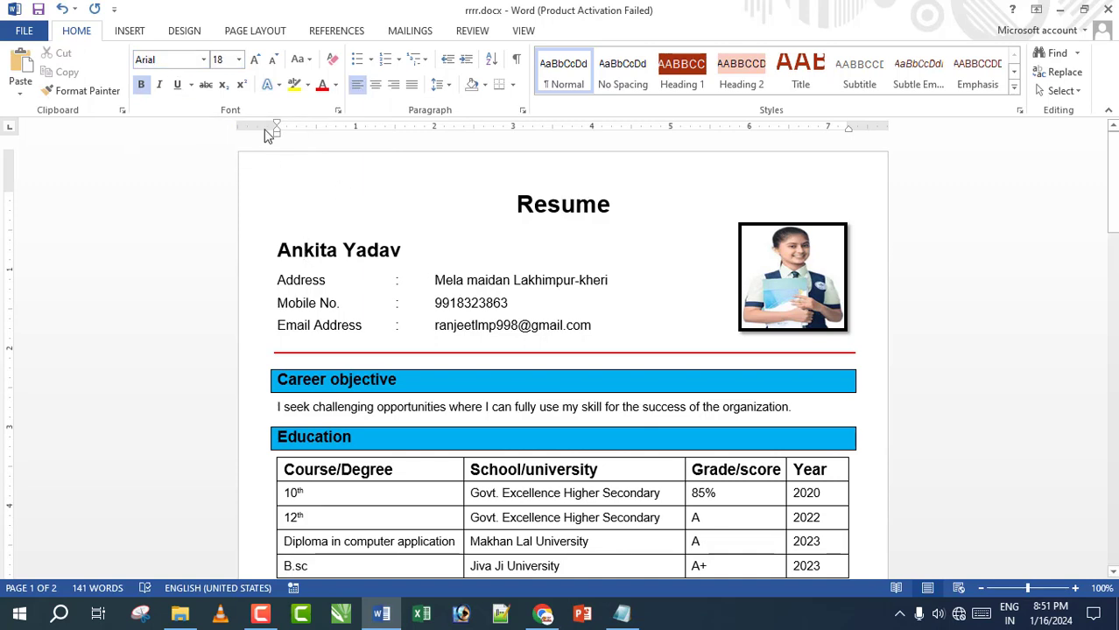
click(220, 59)
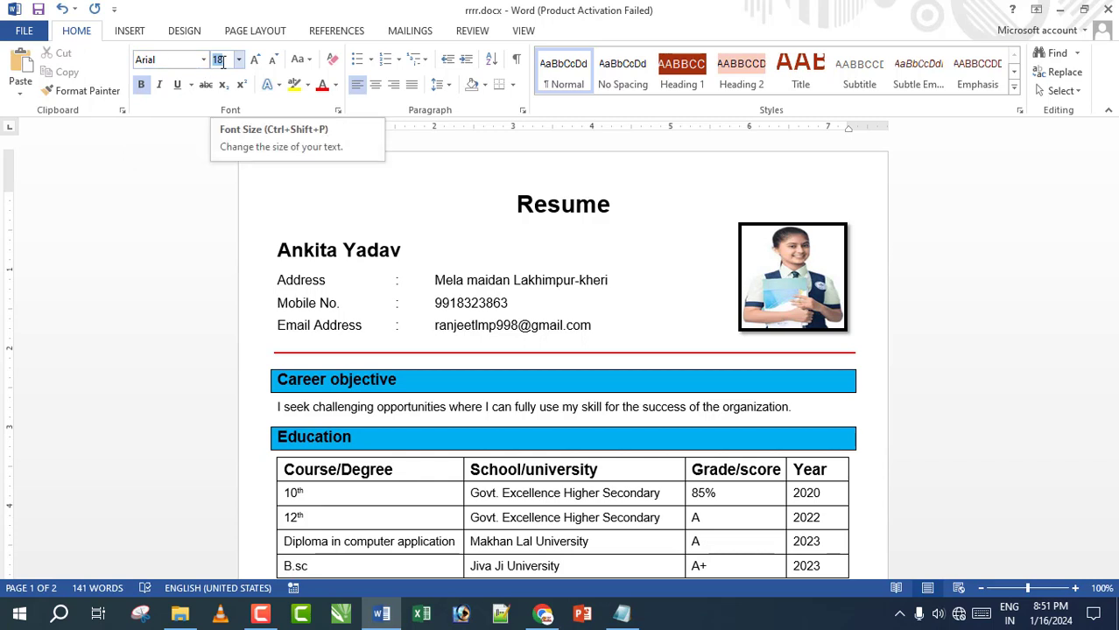
click(470, 280)
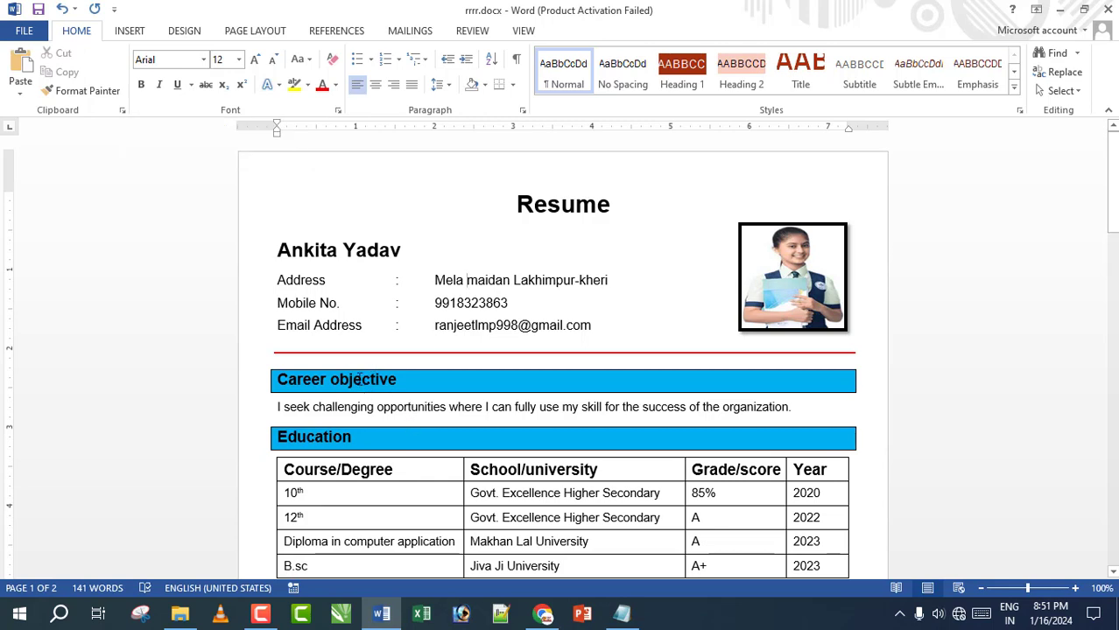
click(361, 380)
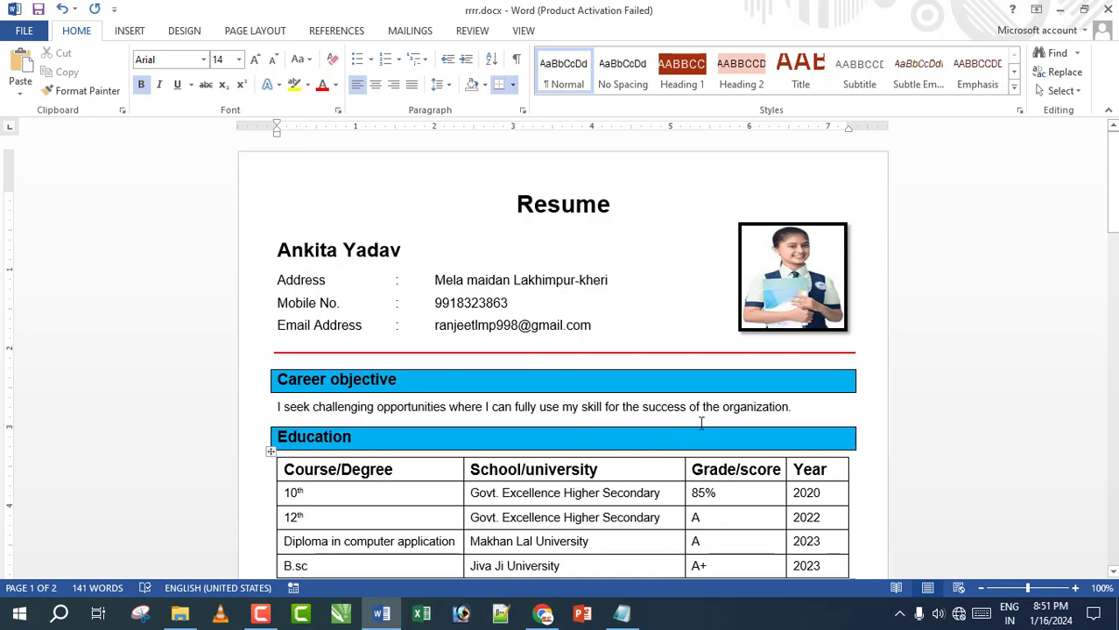
scroll(703, 421, down, 2)
scroll(703, 421, down, 3)
scroll(703, 421, down, 3)
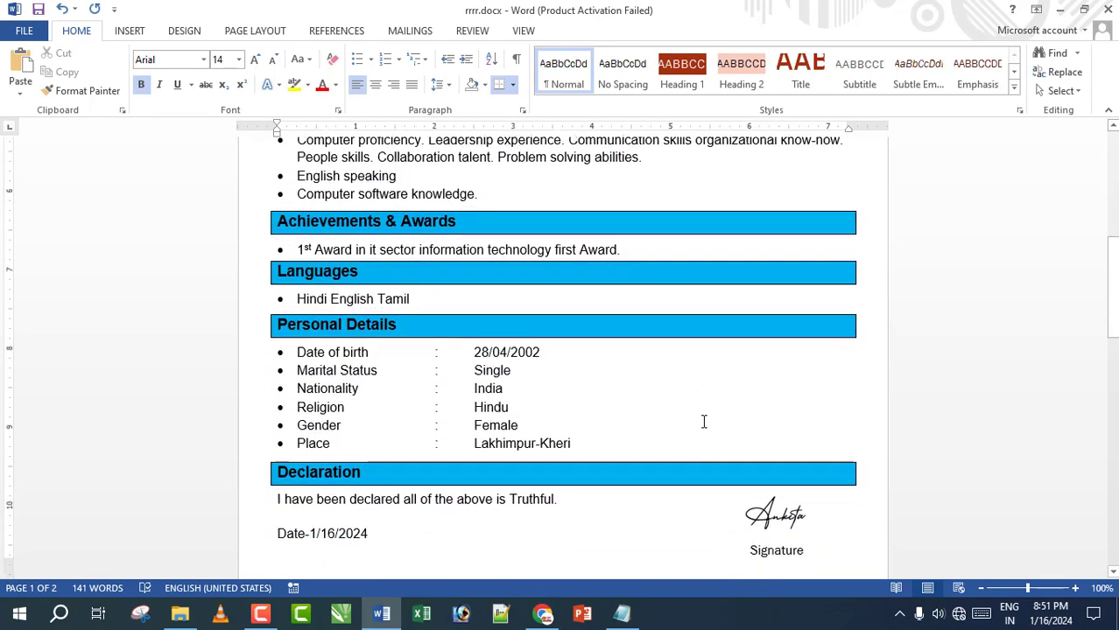
scroll(703, 421, down, 3)
scroll(703, 421, up, 5)
scroll(703, 422, up, 4)
scroll(703, 421, up, 3)
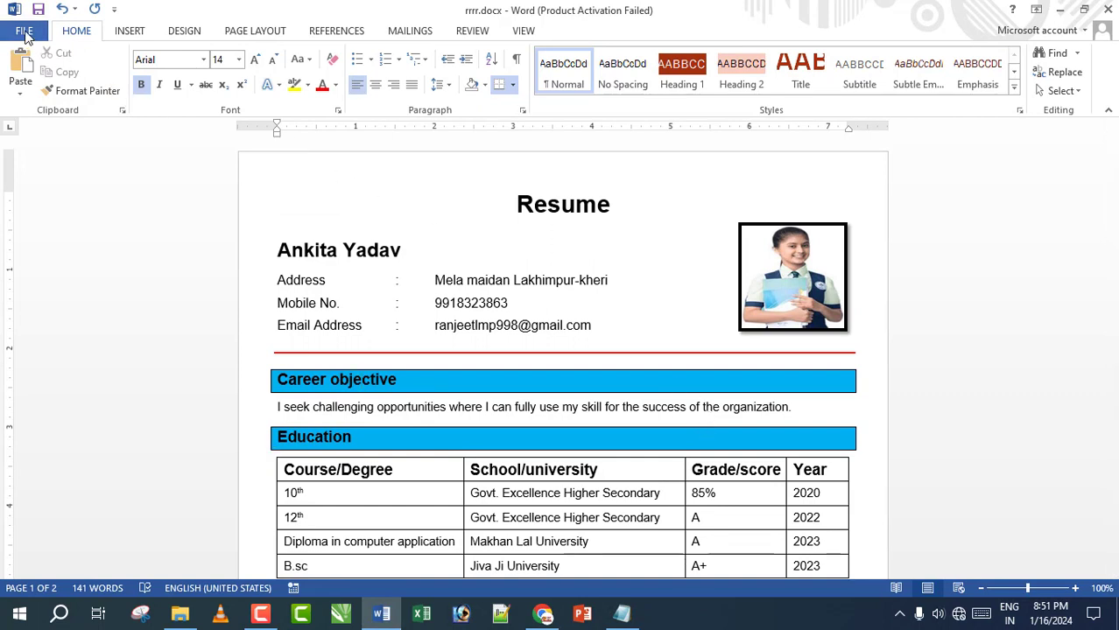
Create a new blank document, Document2, from File > New
click(24, 34)
click(31, 102)
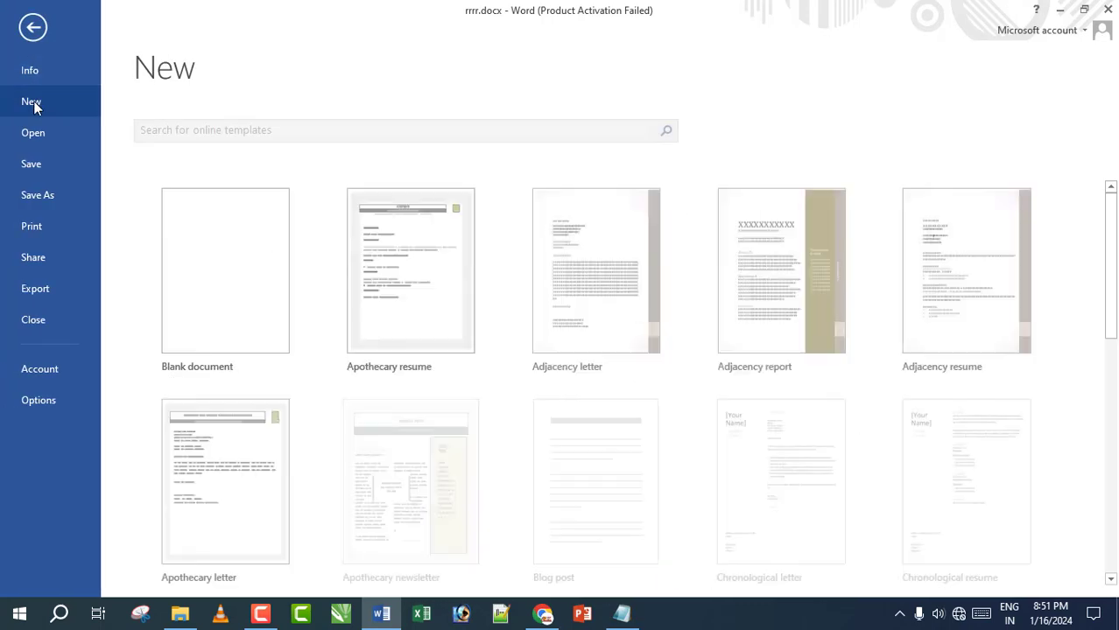
click(185, 292)
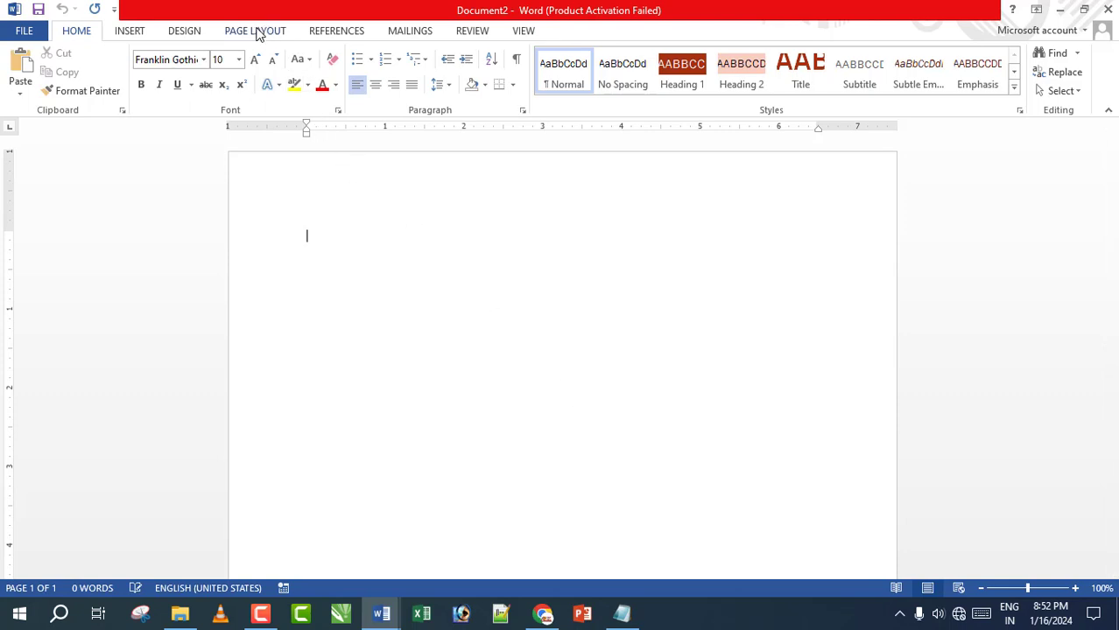
Set the page size to A4 and apply Narrow 0.5-inch margins
click(257, 32)
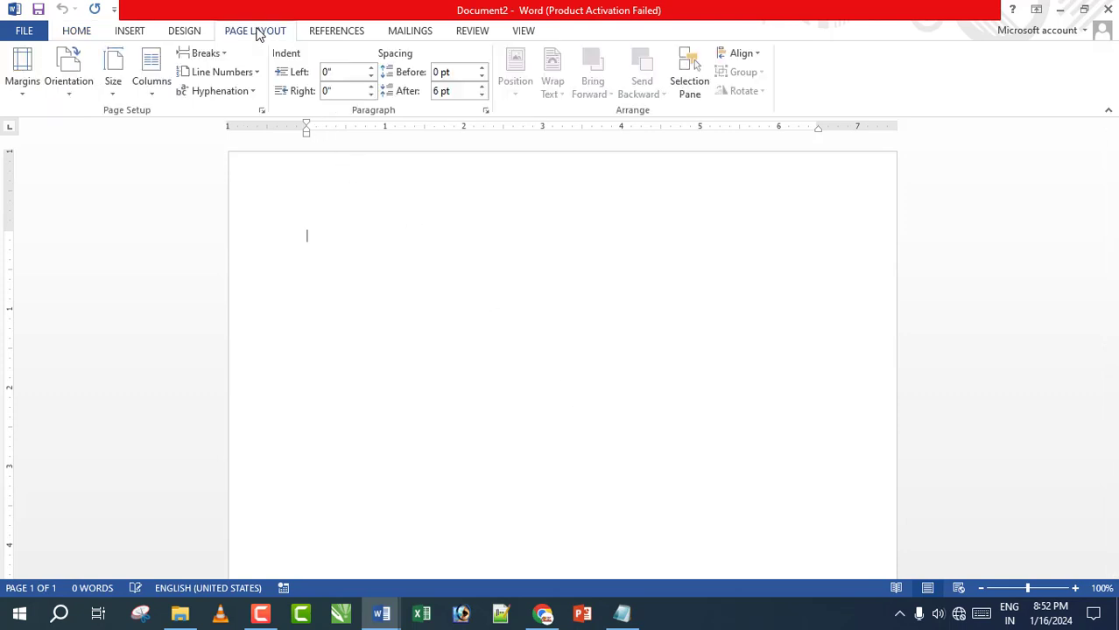
click(109, 98)
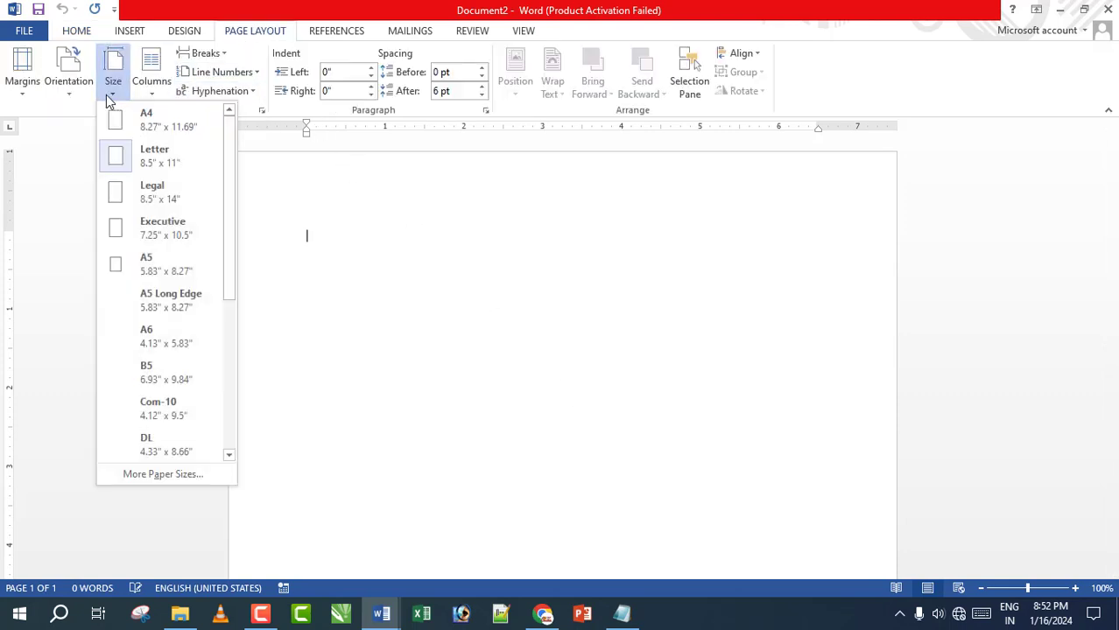
click(158, 131)
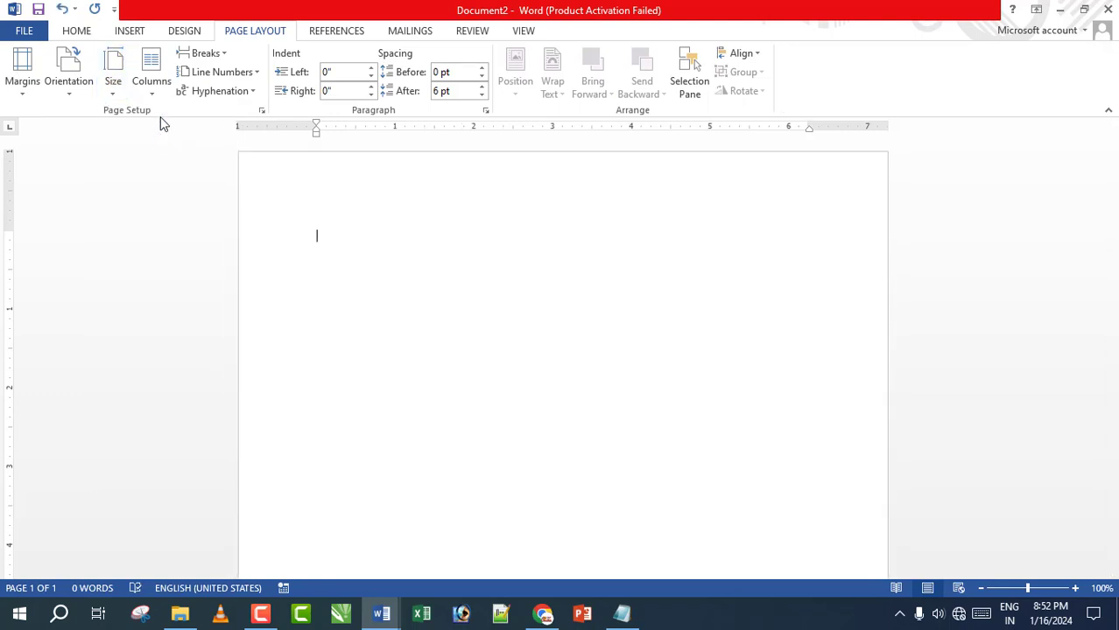
click(24, 88)
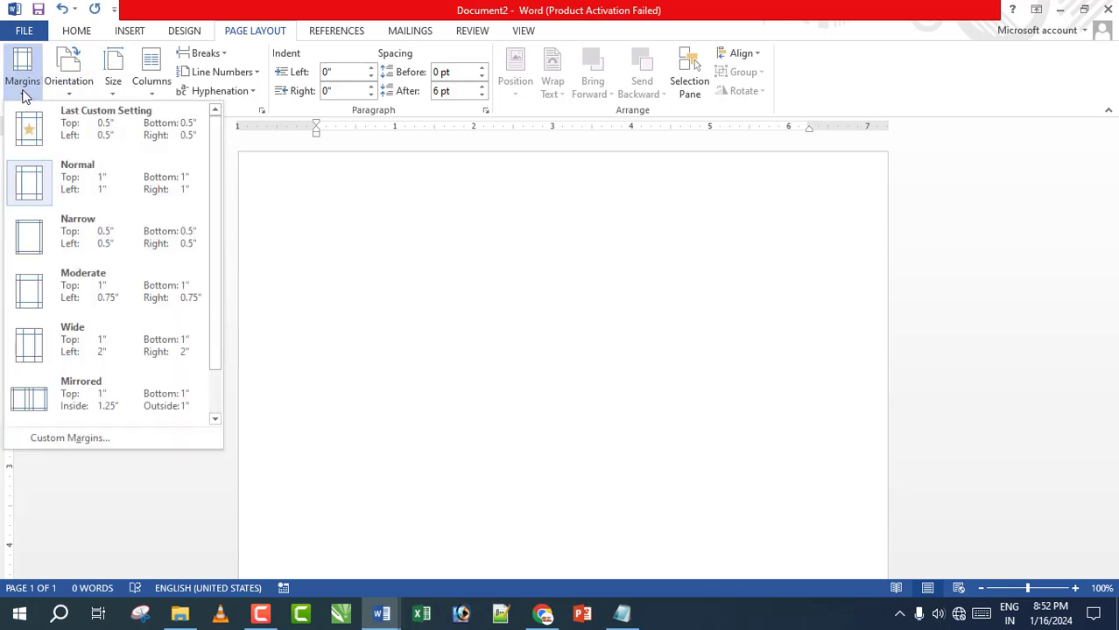
click(75, 248)
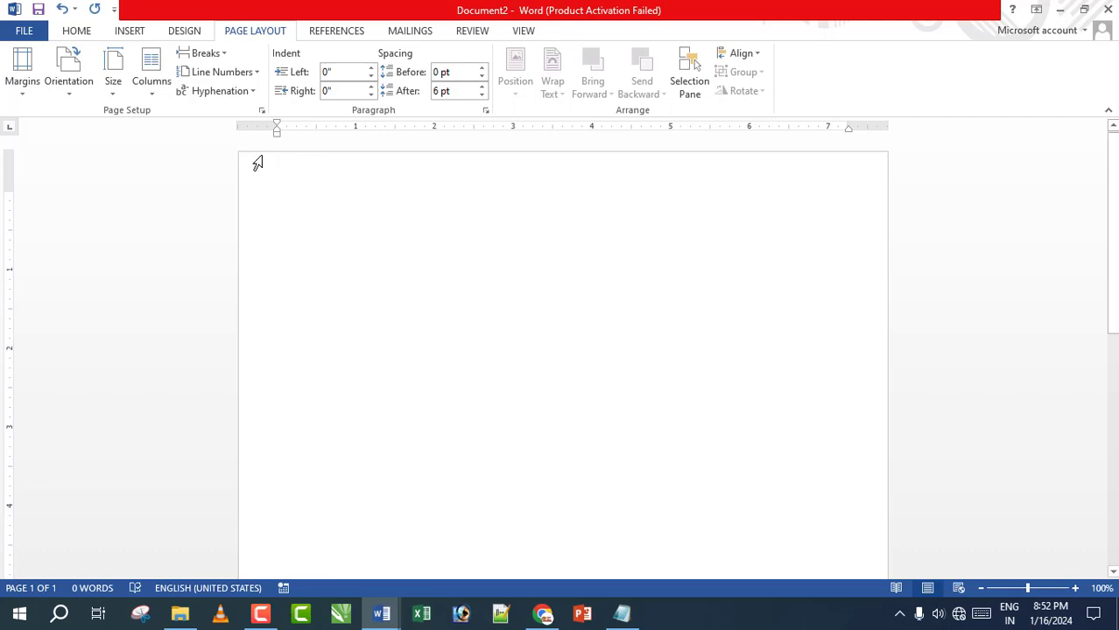
click(78, 31)
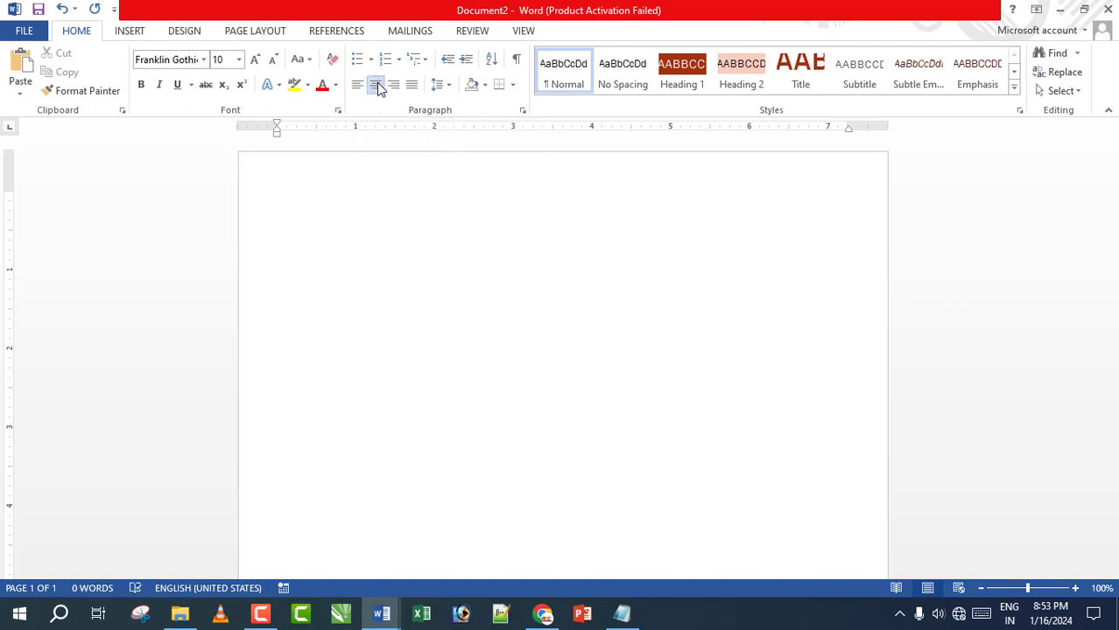
Type a centred 'Resume' title in bold Arial 22 pt, then start a left-aligned line below
click(376, 85)
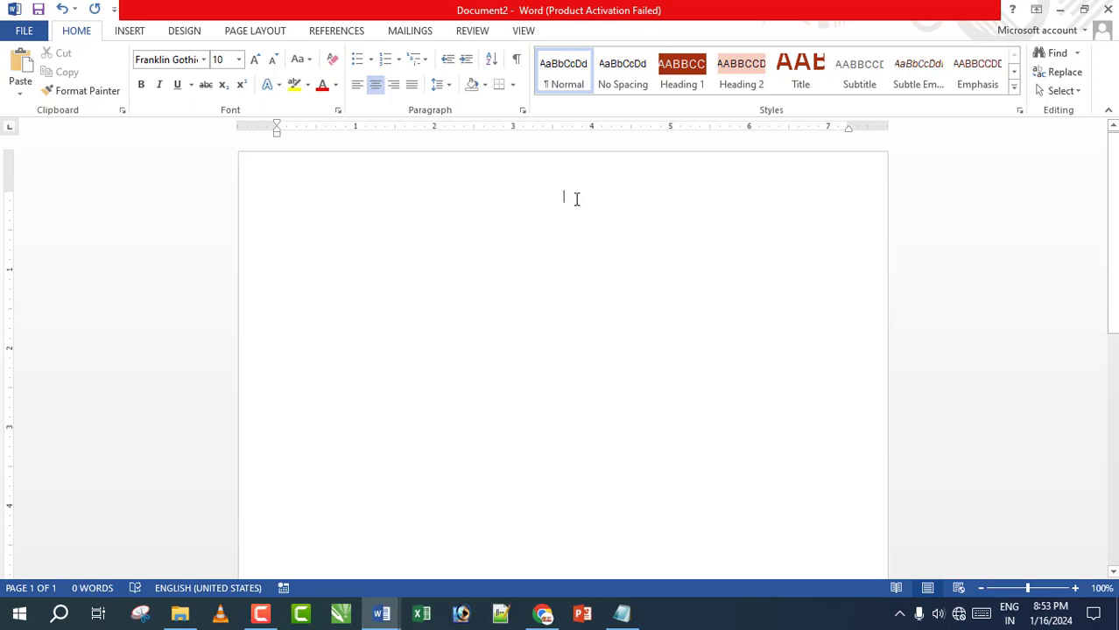
text(Resu)
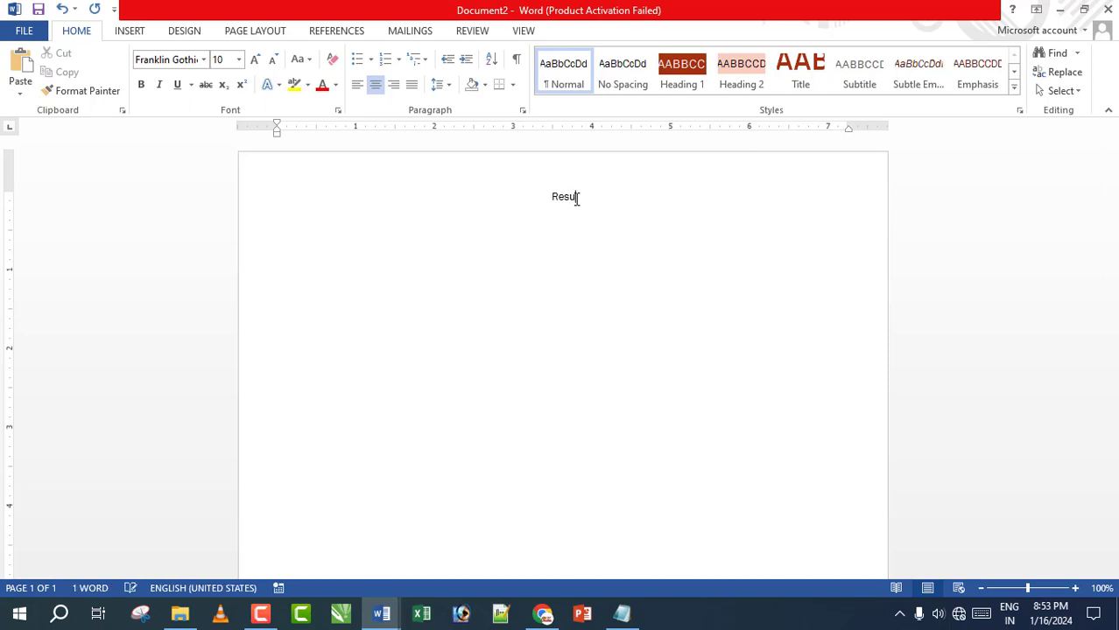
text(me)
drag(587, 200, 494, 199)
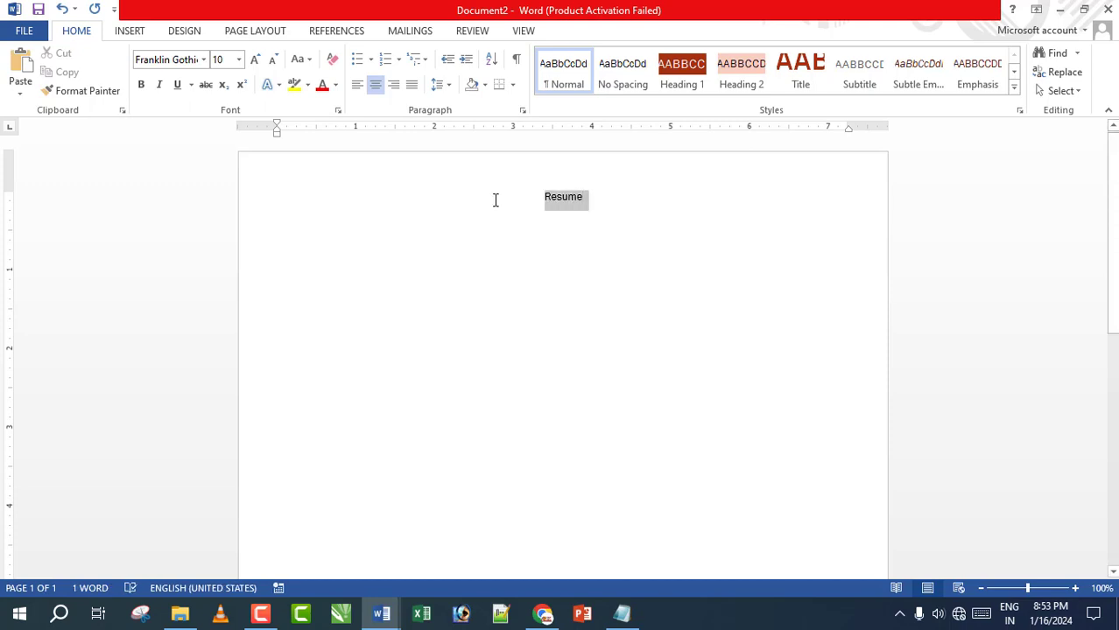
click(207, 61)
click(174, 195)
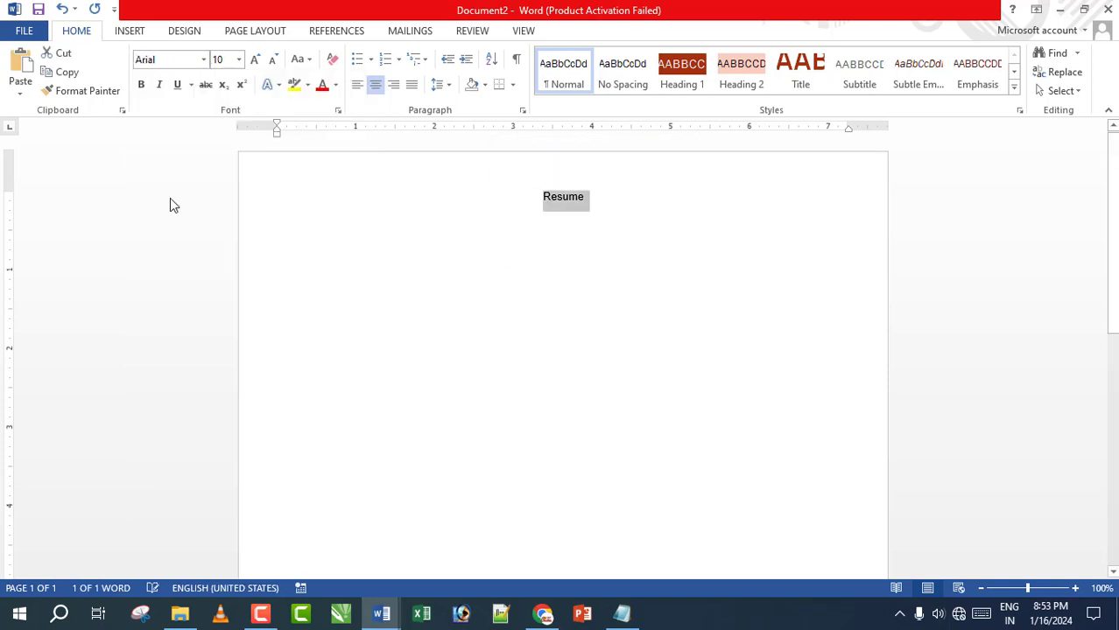
click(239, 59)
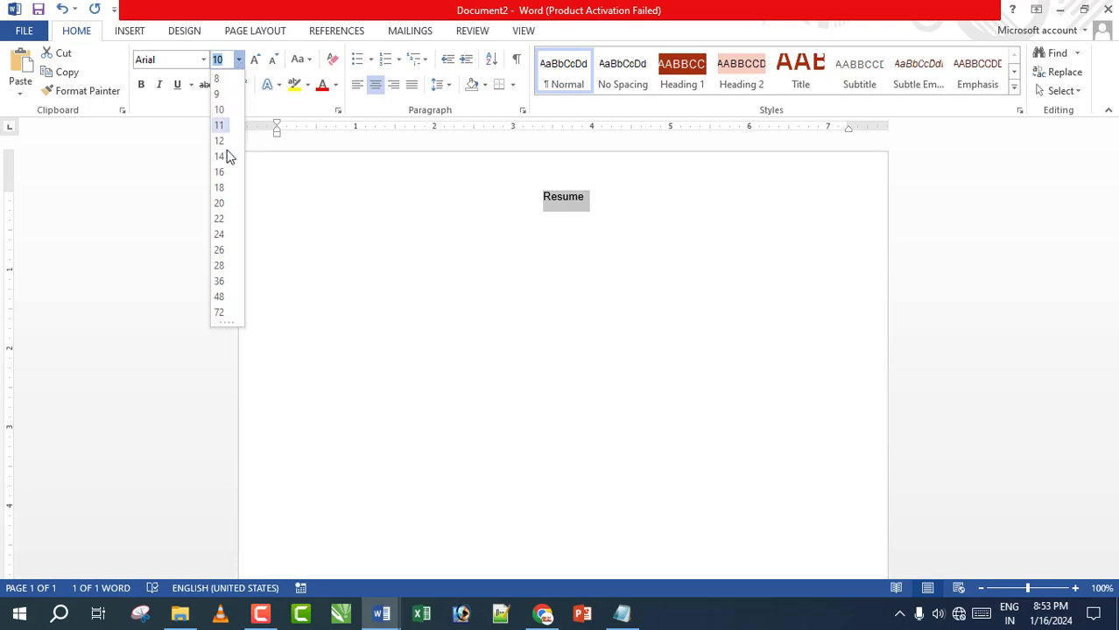
click(221, 219)
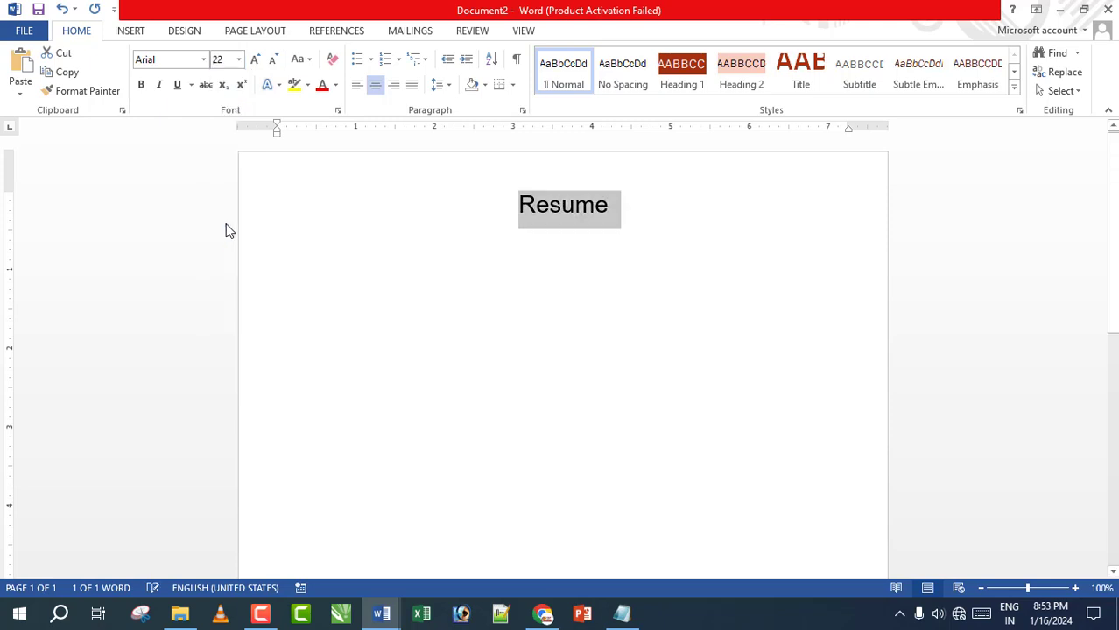
click(143, 87)
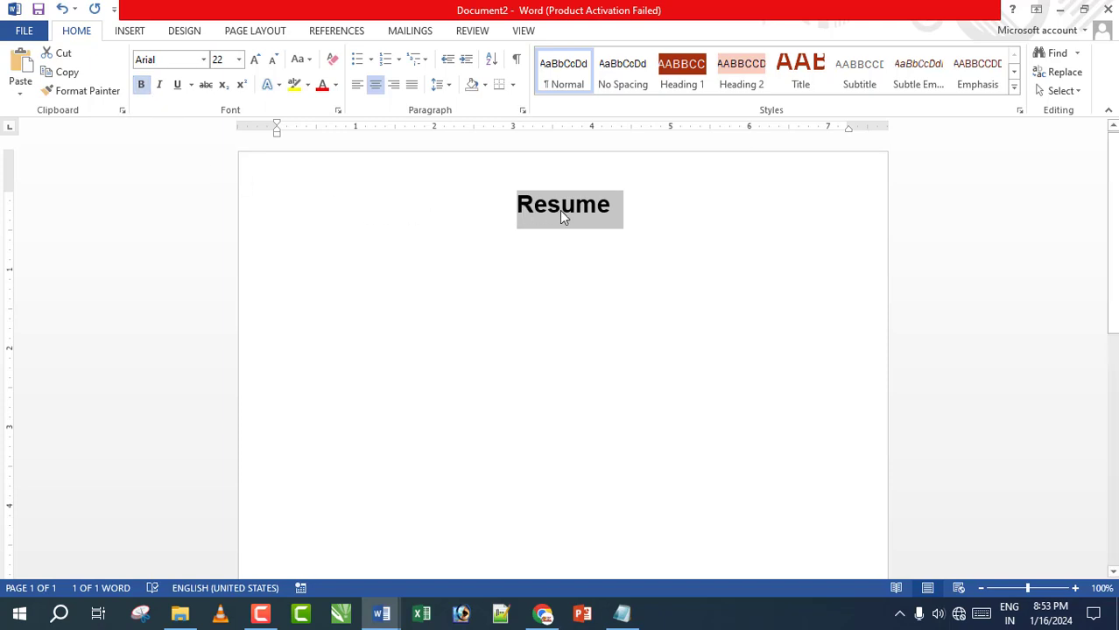
click(619, 212)
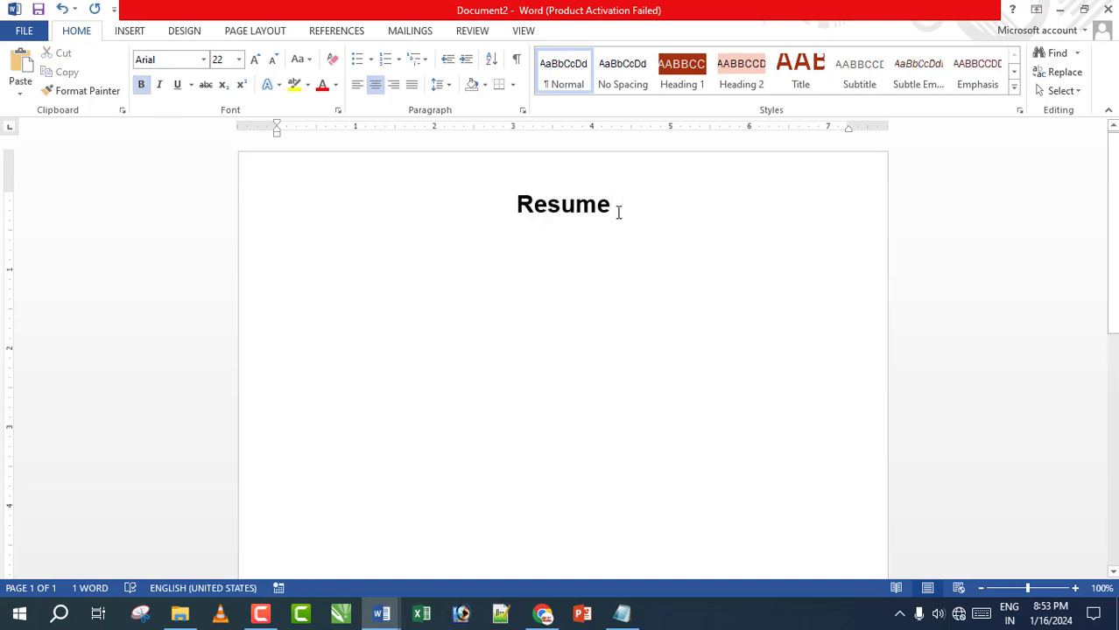
key(Return)
click(357, 93)
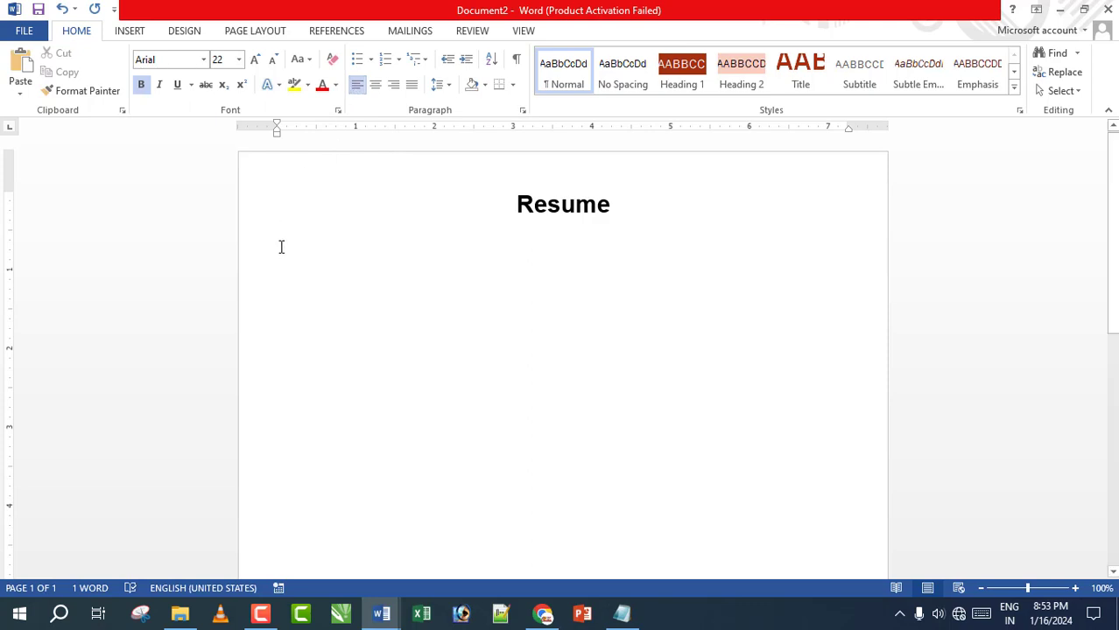
Type the applicant's full name and make it 18 pt
text(Ankita Yadav)
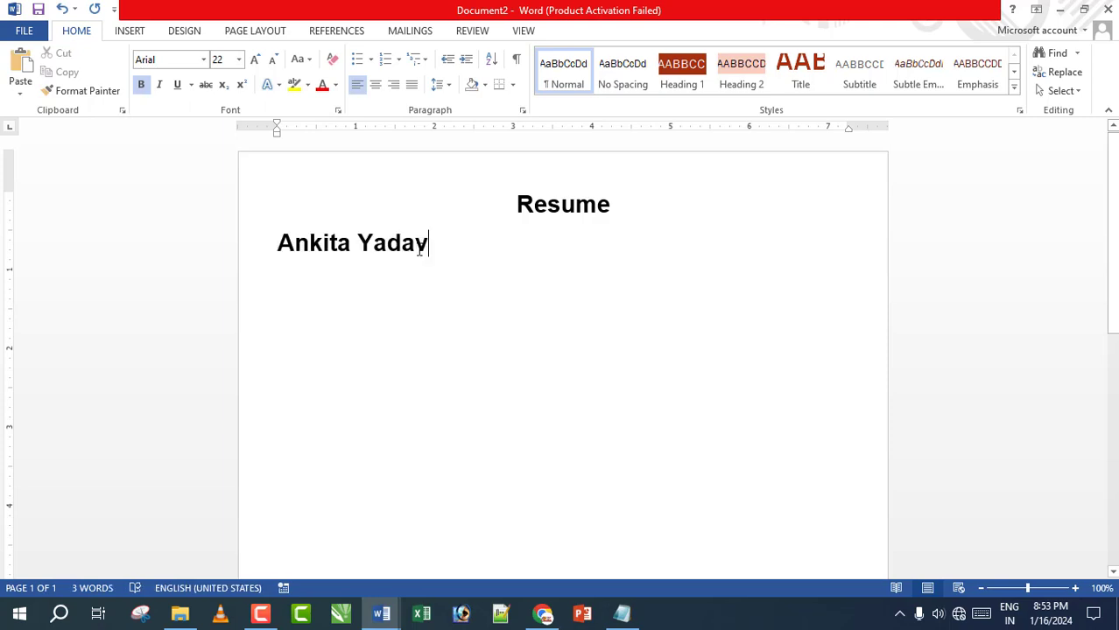
drag(434, 252, 298, 253)
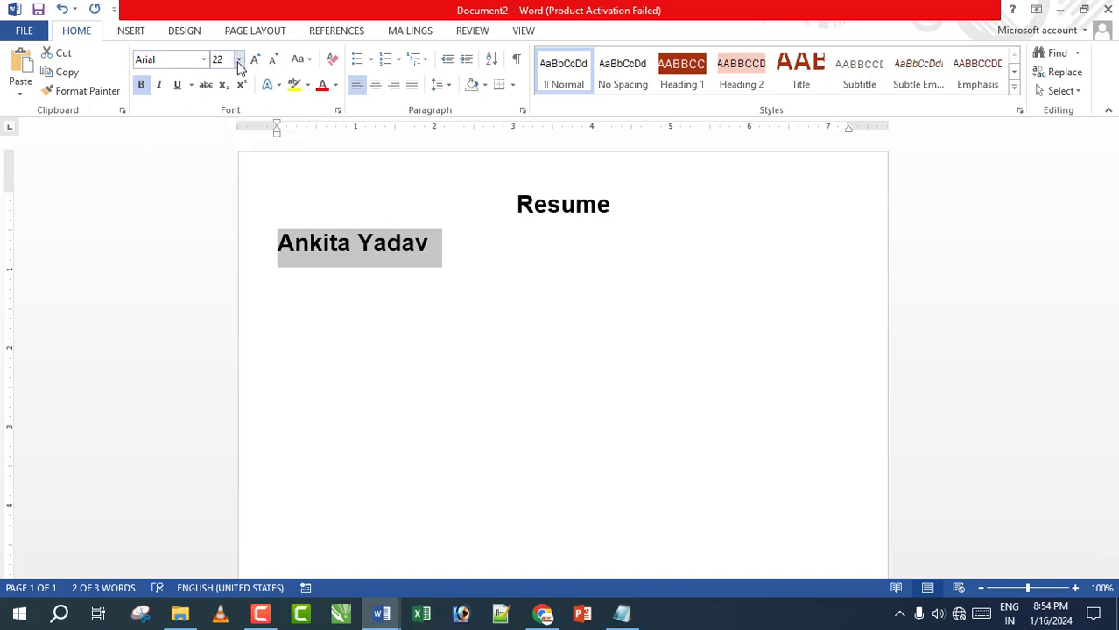
click(239, 60)
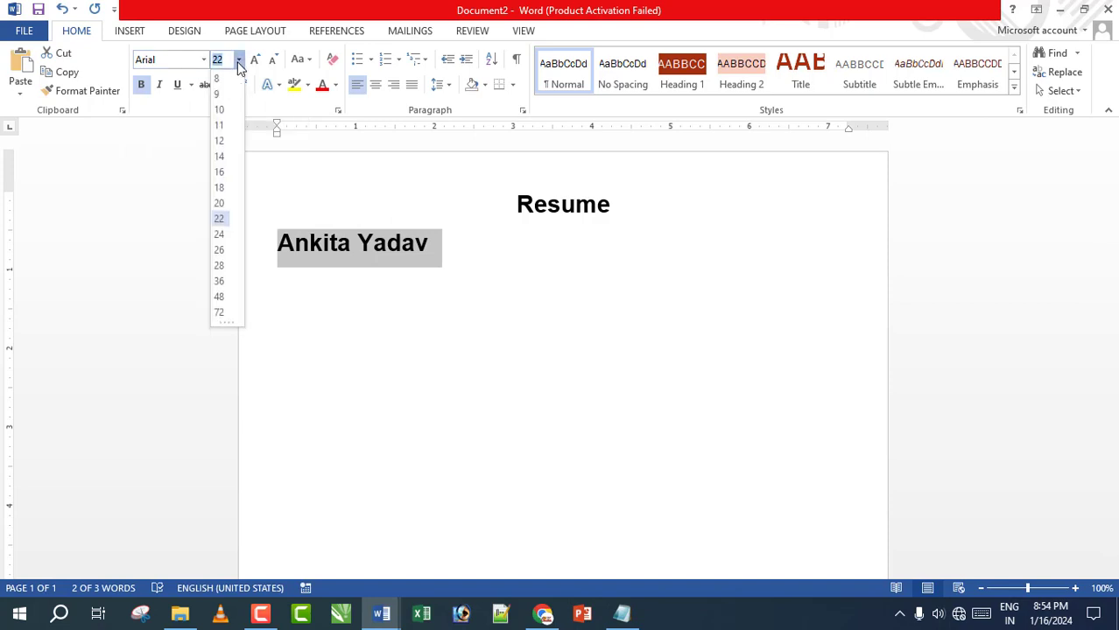
click(223, 189)
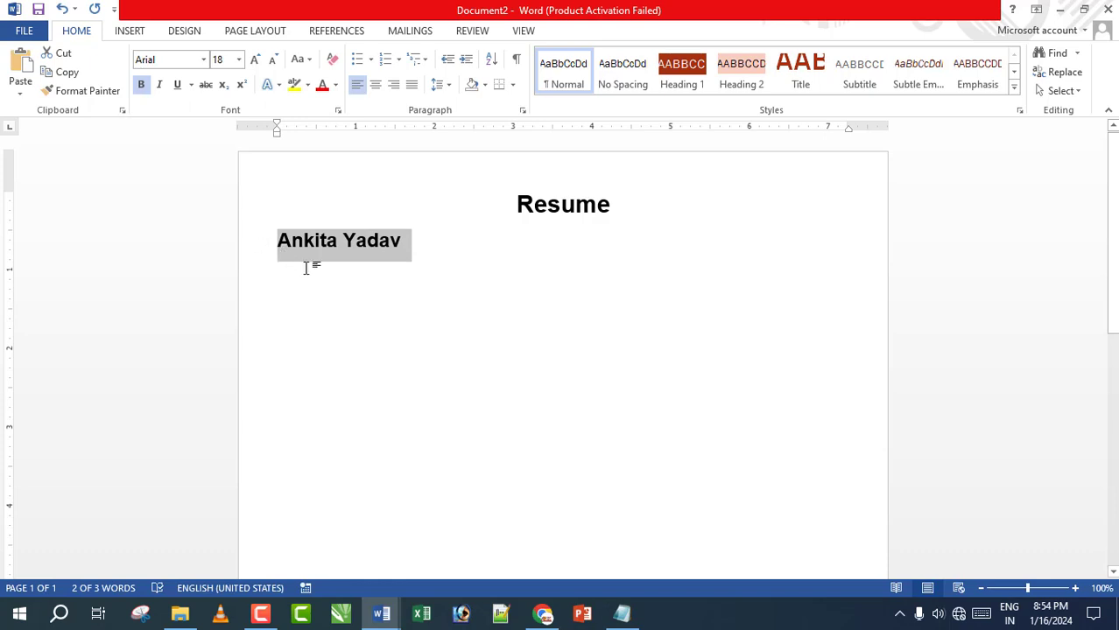
click(419, 246)
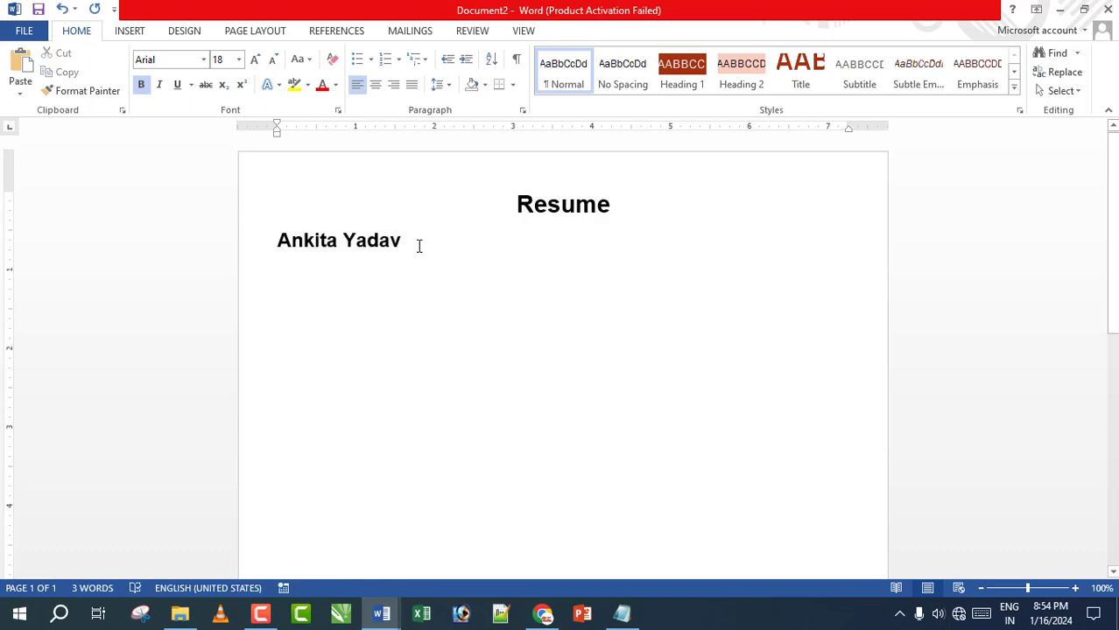
key(Return)
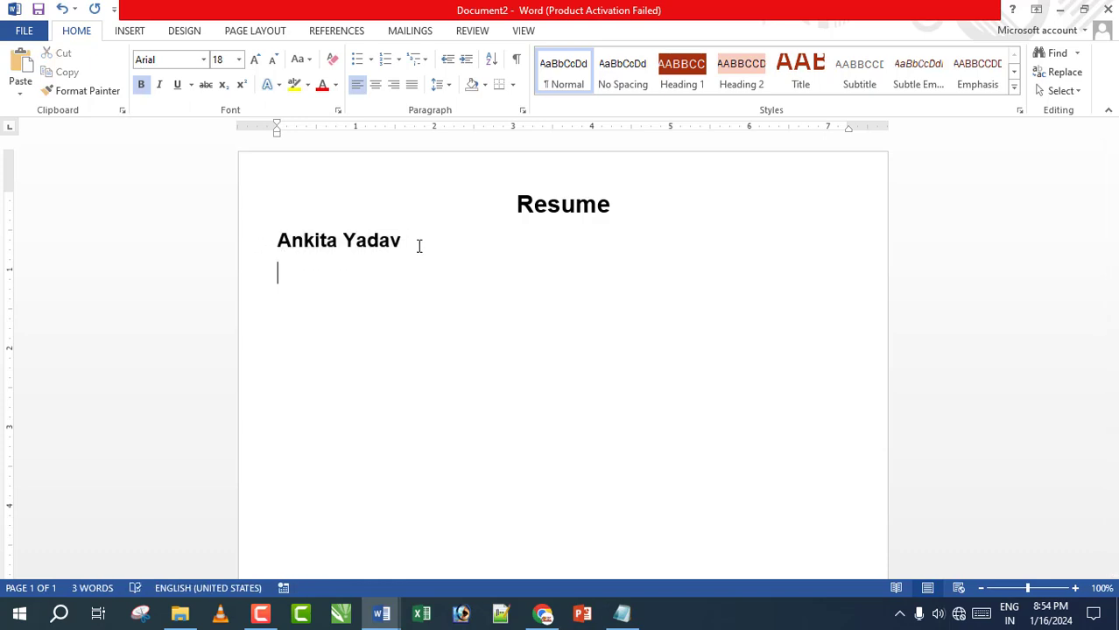
Add the Address line at 12 pt, with a tab aligning its colon
text(A)
text(ddress : Mela maidan Lakhimpur kheri.)
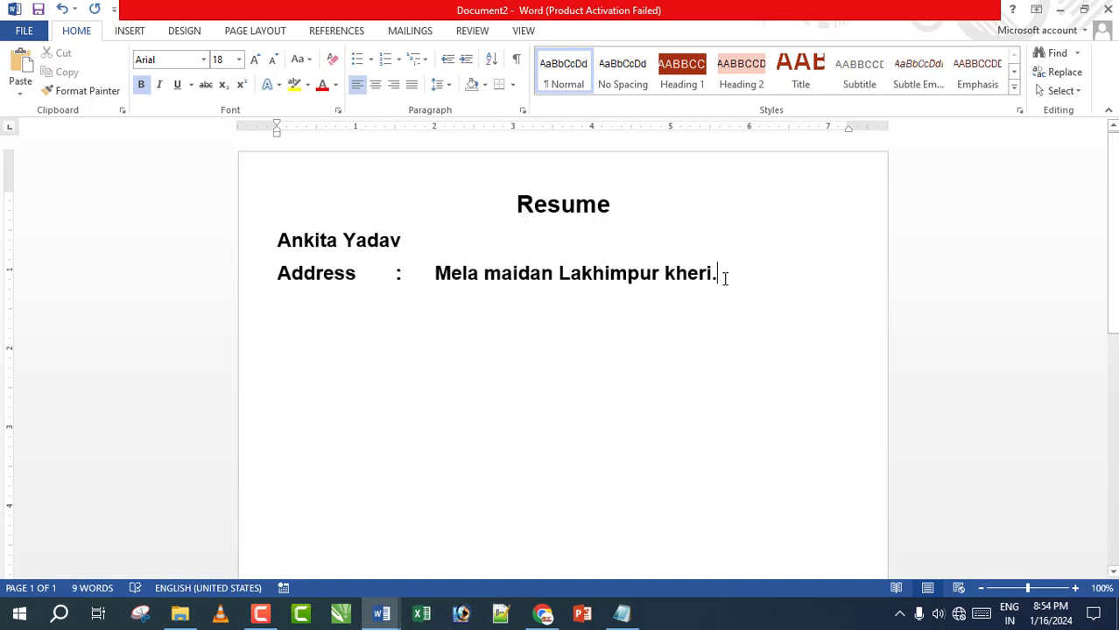
drag(718, 273, 275, 273)
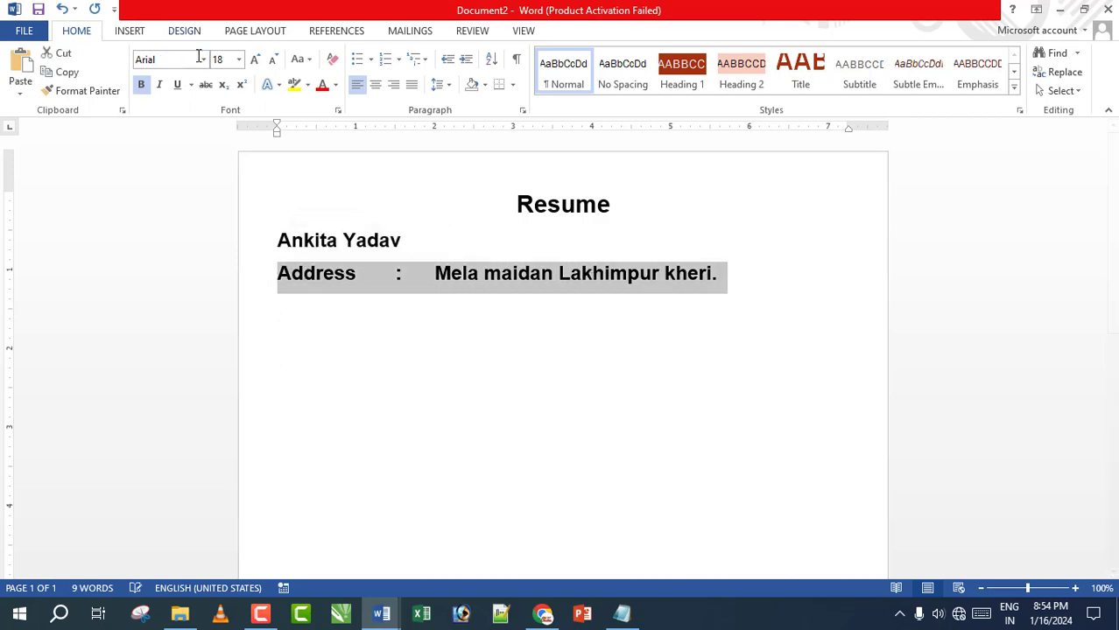
click(238, 60)
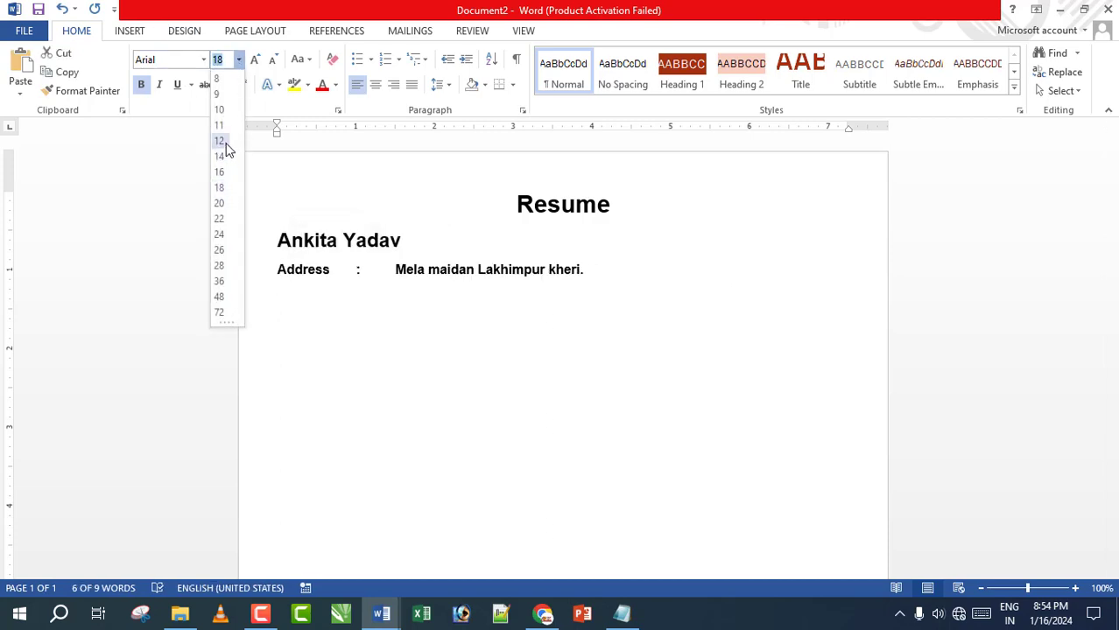
click(223, 142)
click(376, 276)
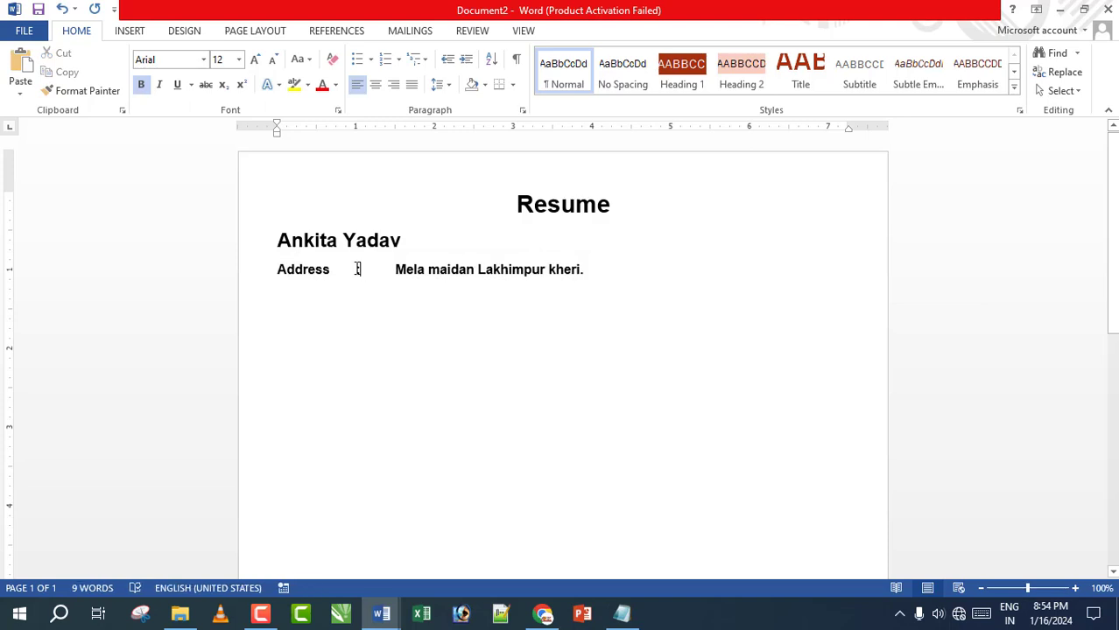
key(Tab)
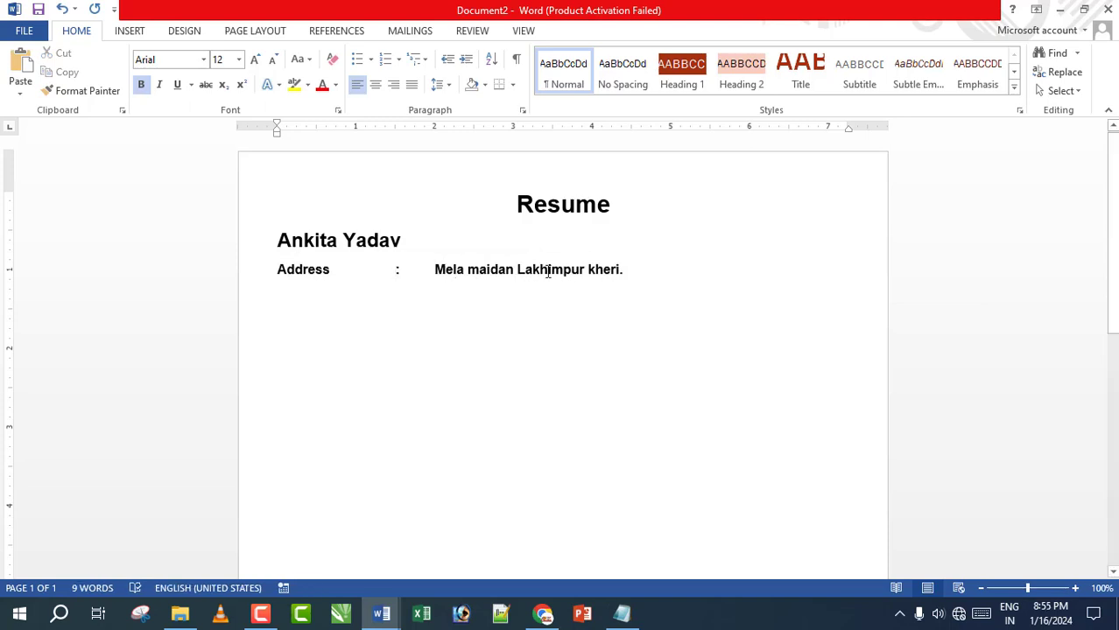
click(626, 270)
key(Return)
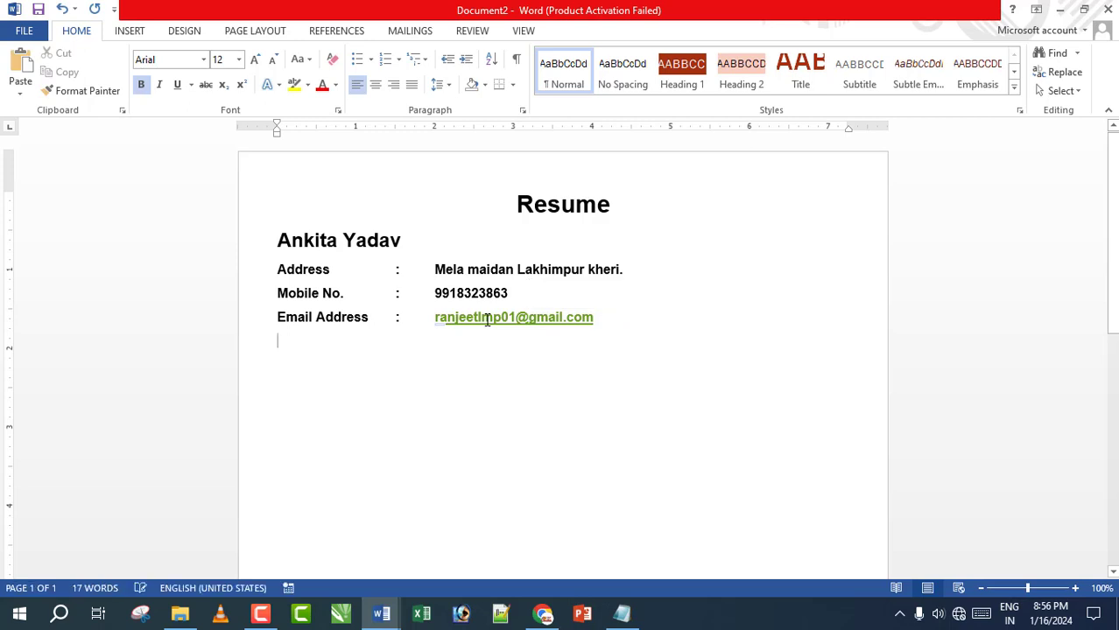
Remove the hyperlink from the e-mail address so it shows as plain text
right_click(487, 318)
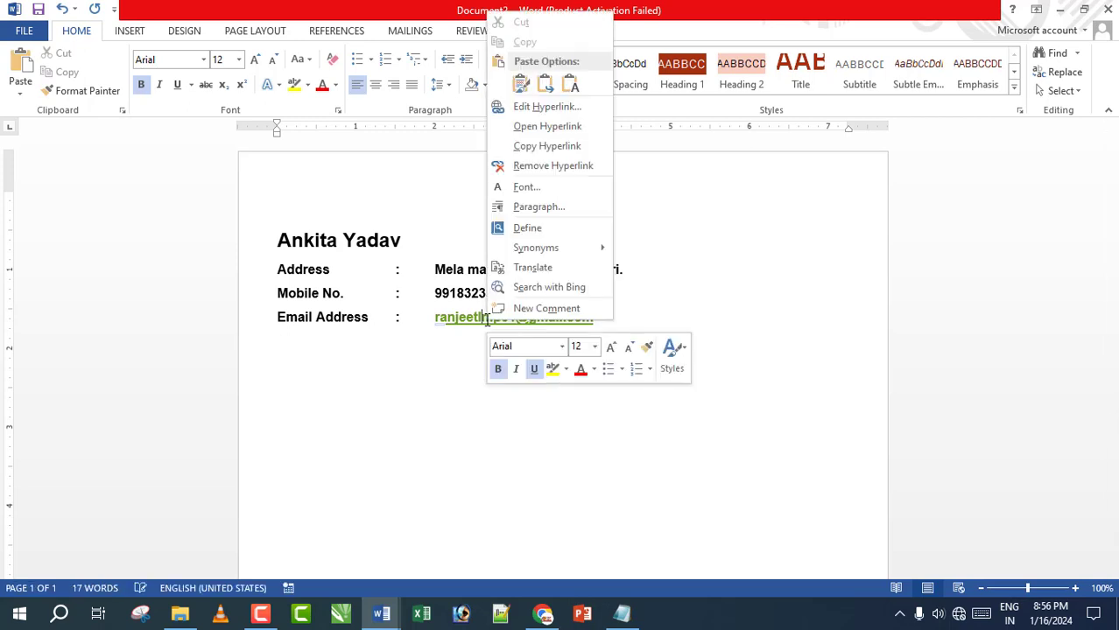
click(546, 166)
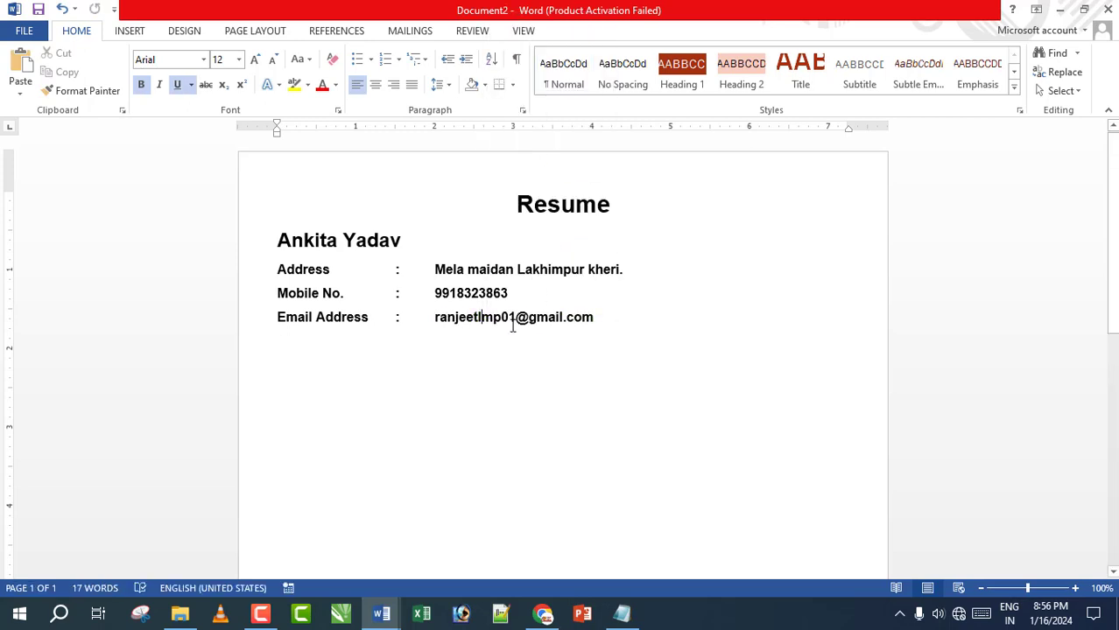
click(299, 357)
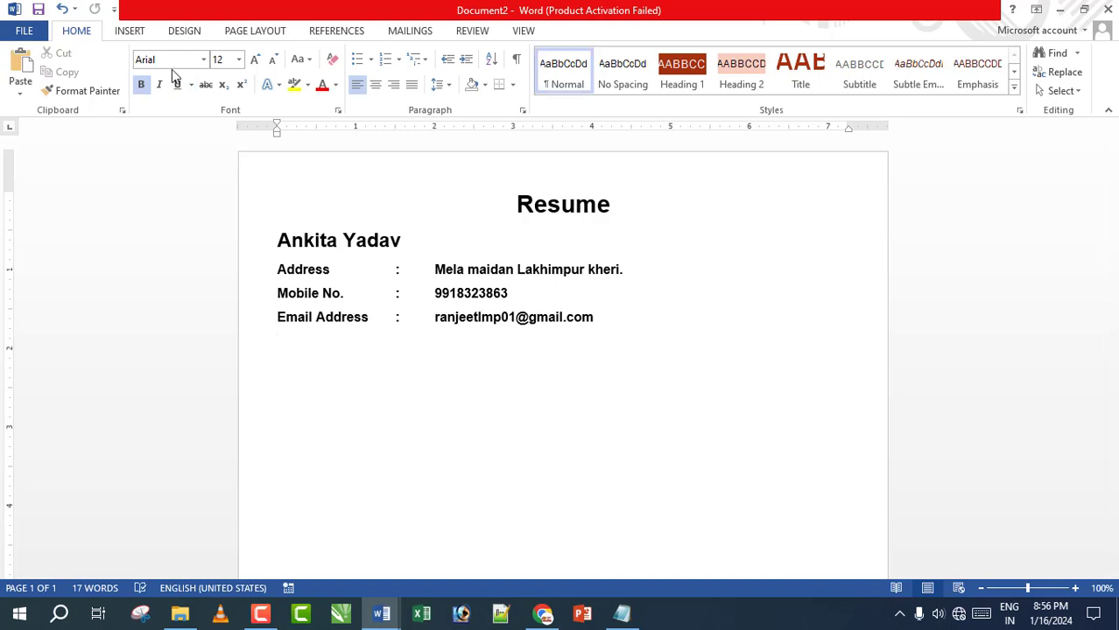
Draw a horizontal line below the e-mail with a dark red style and red outline
click(130, 31)
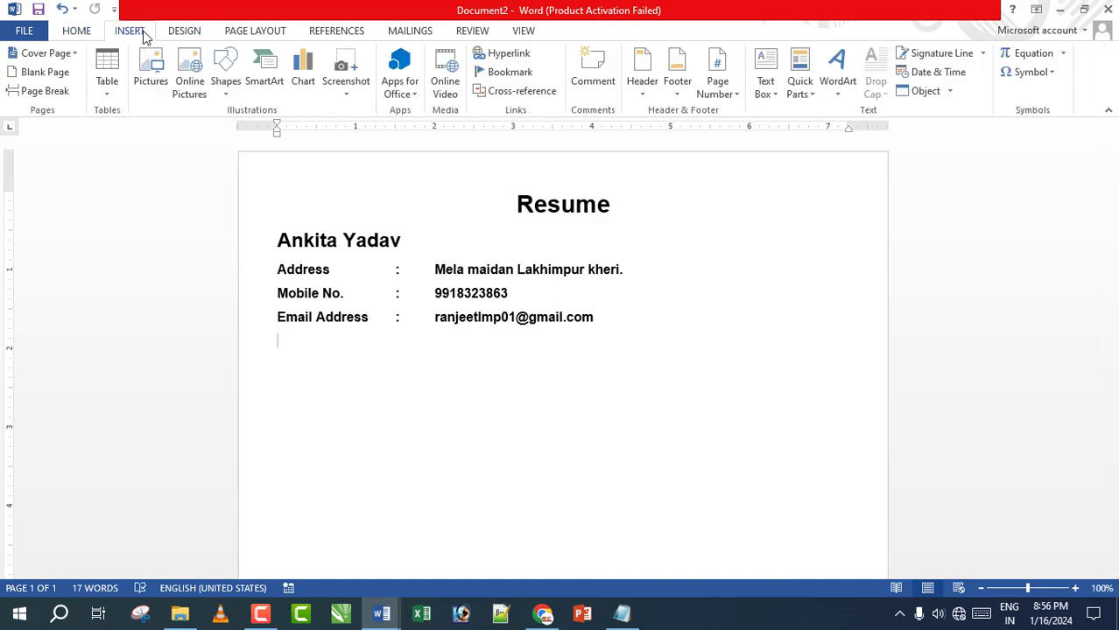
click(234, 95)
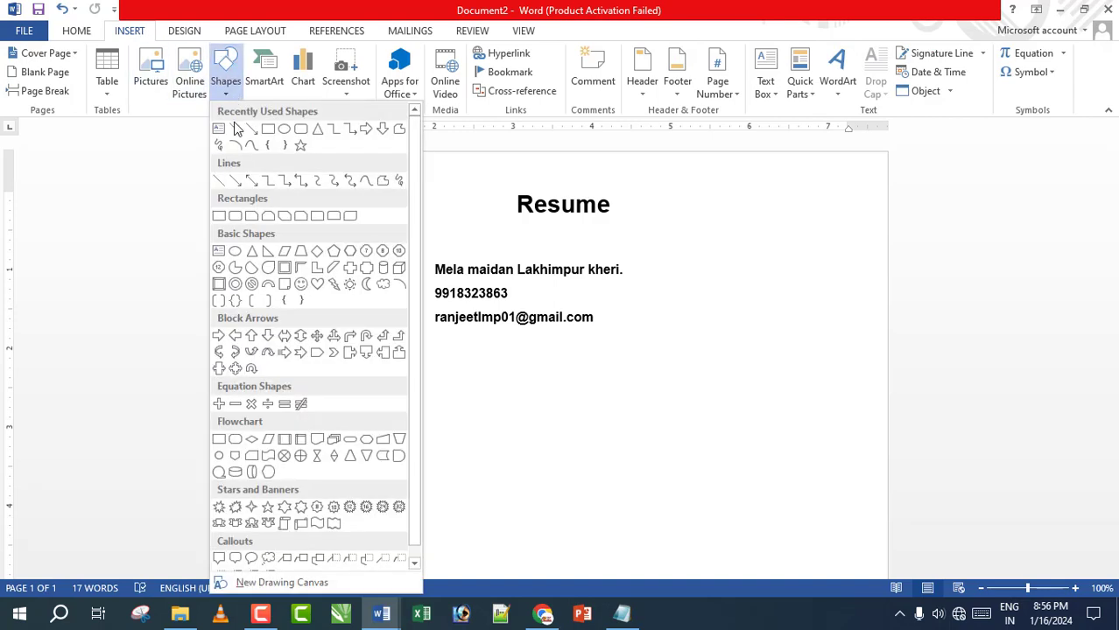
click(236, 128)
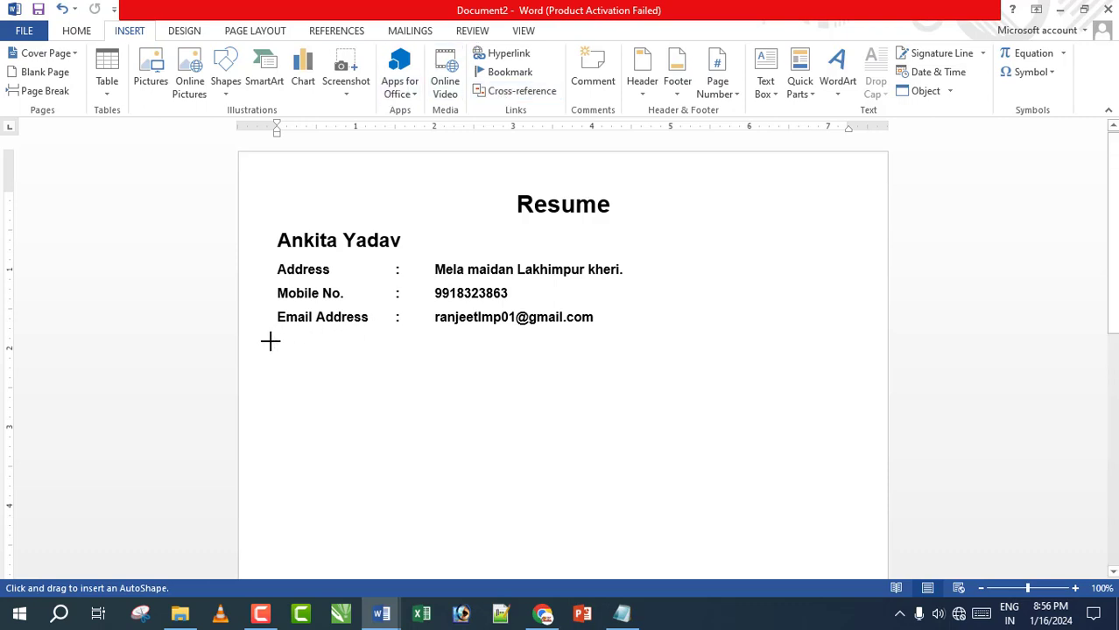
drag(269, 341, 849, 420)
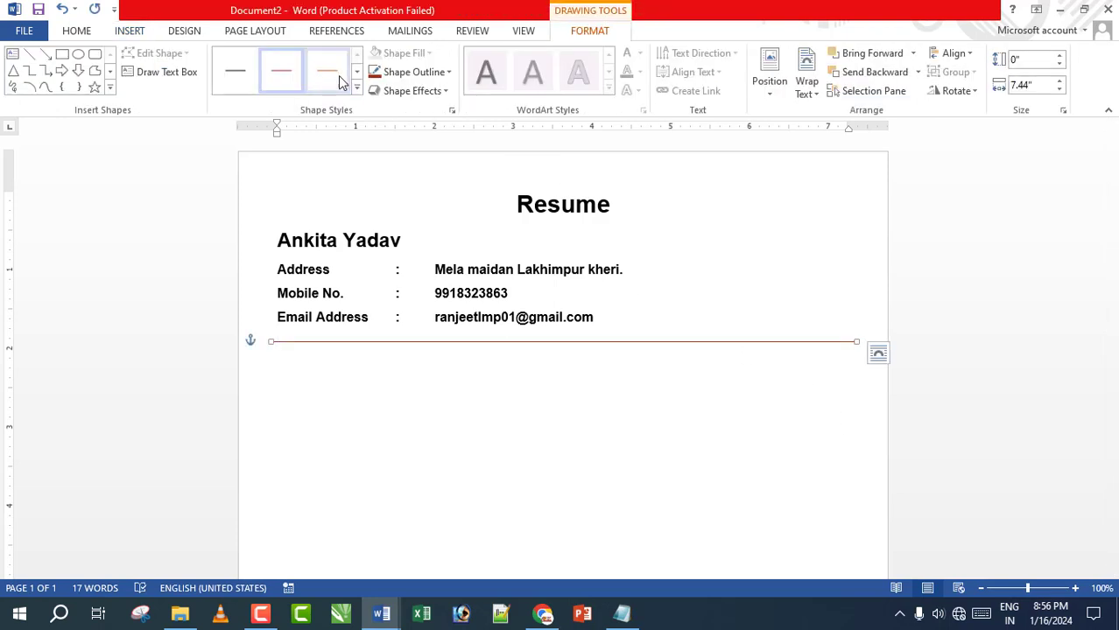
click(356, 87)
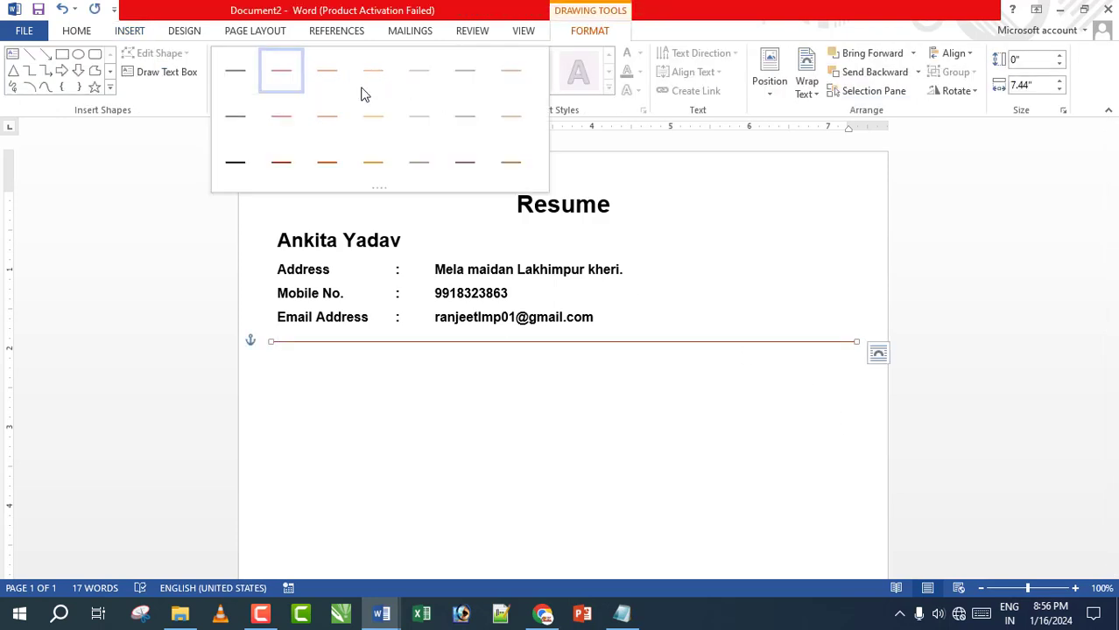
click(282, 165)
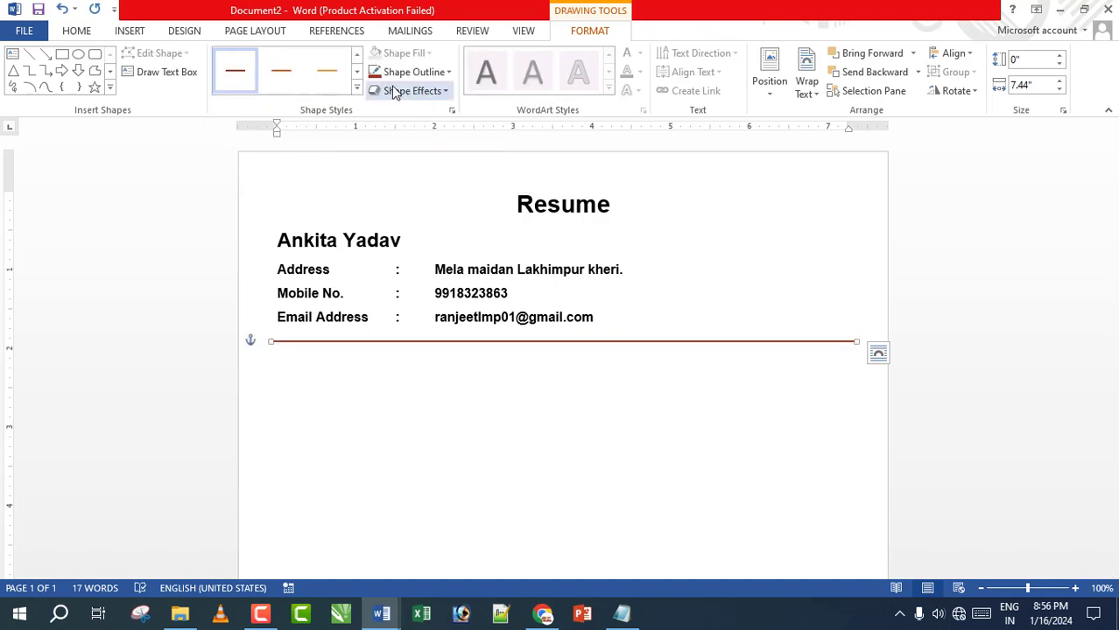
click(446, 71)
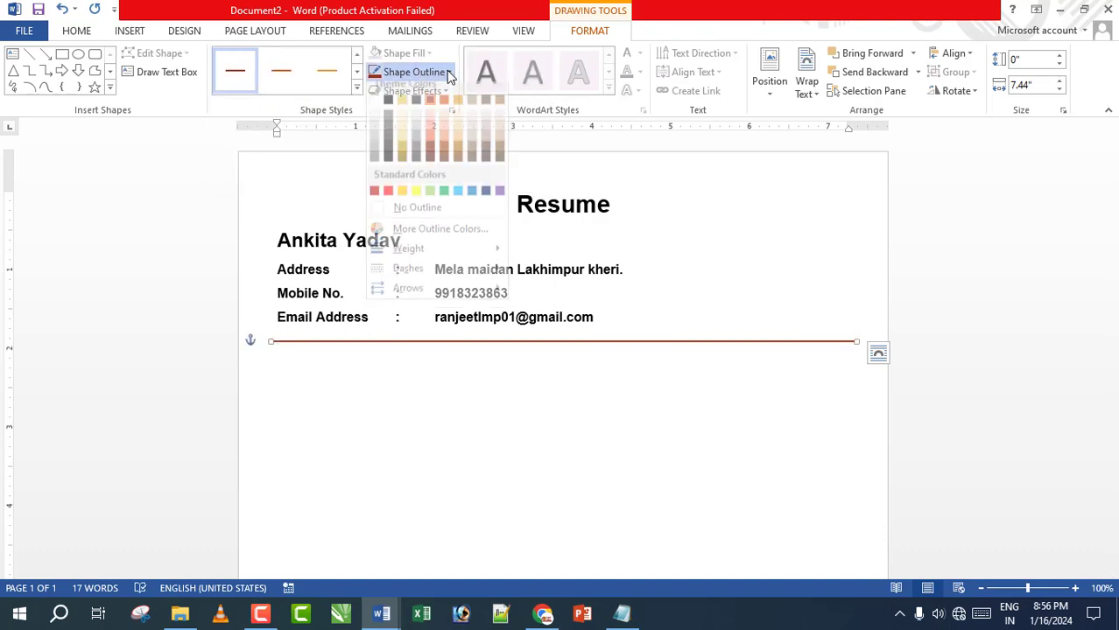
click(388, 201)
click(261, 368)
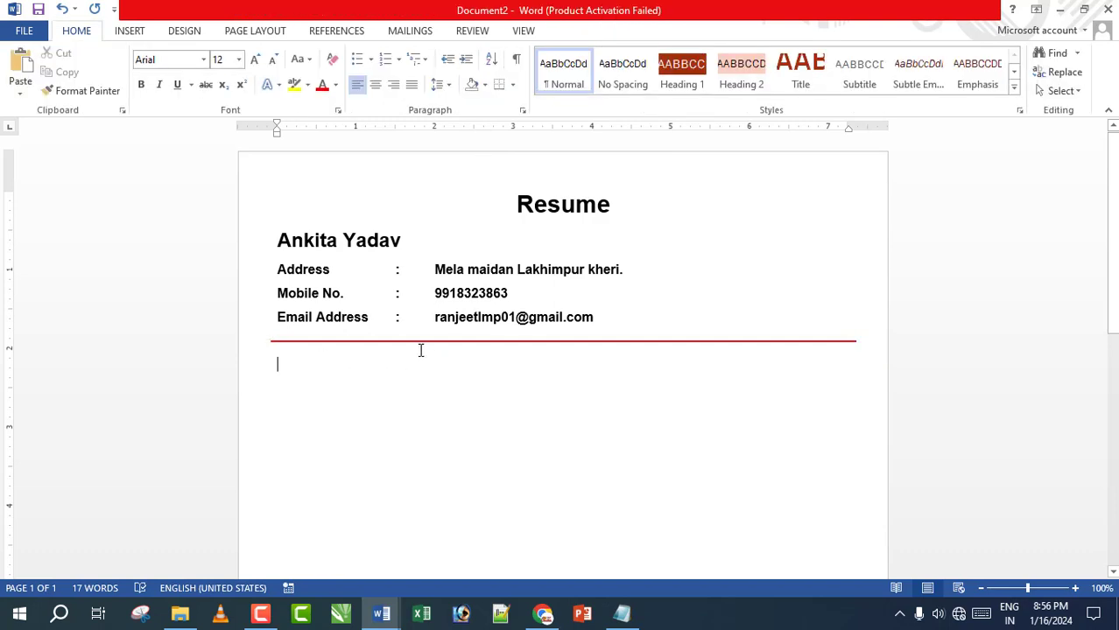
Type 'Career objective' and make it bold 14 pt
text(Ca)
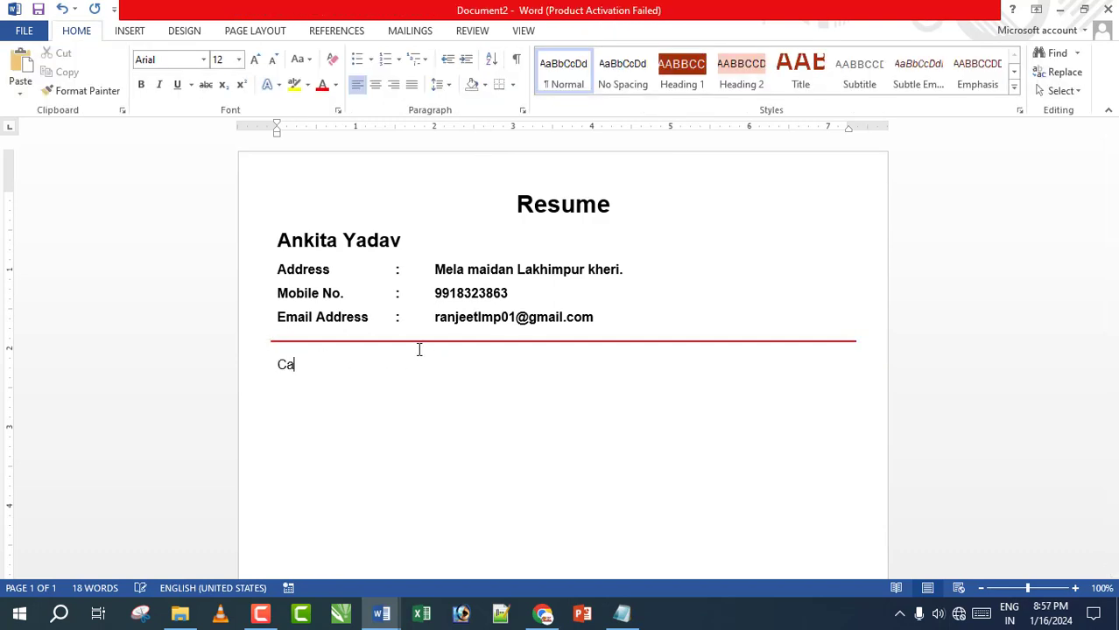
text(reer objec)
text(tive)
drag(379, 368, 289, 368)
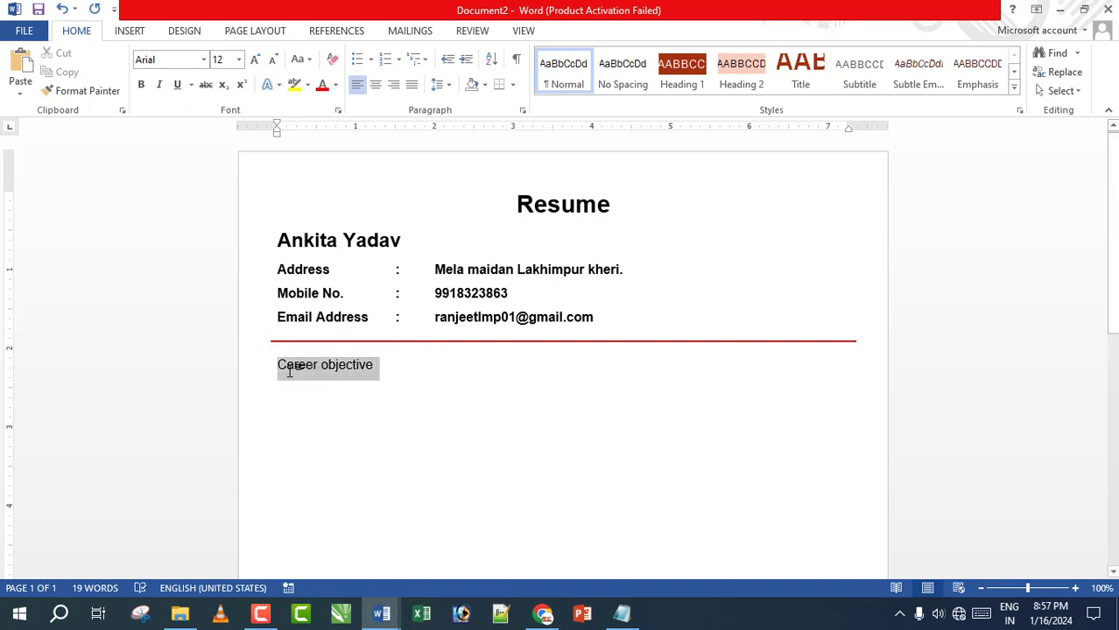
click(236, 60)
click(222, 158)
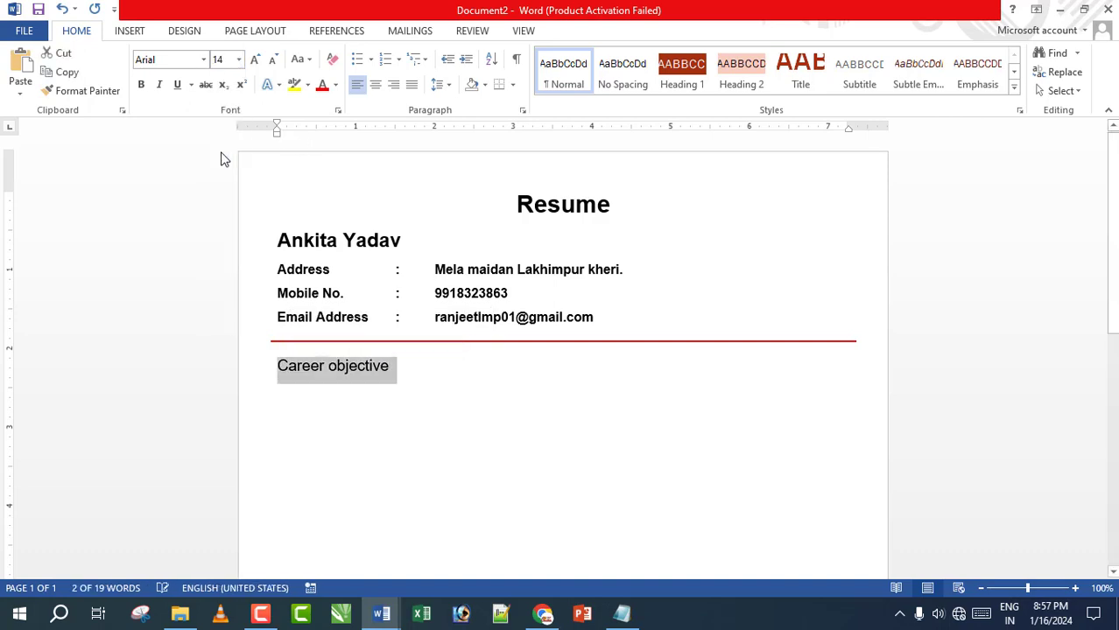
click(141, 85)
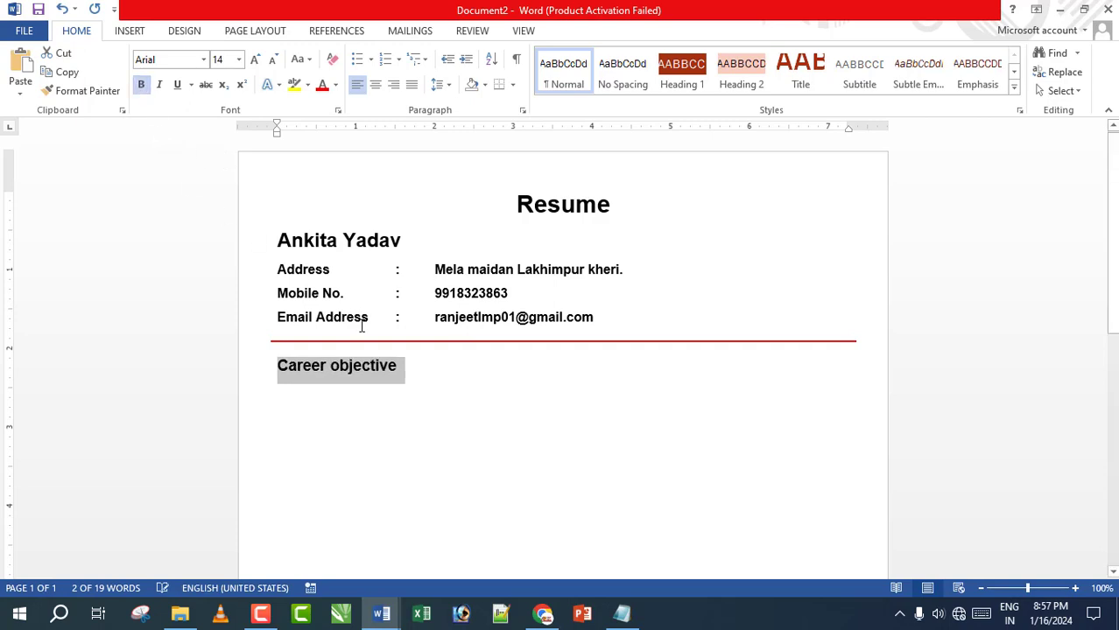
click(425, 366)
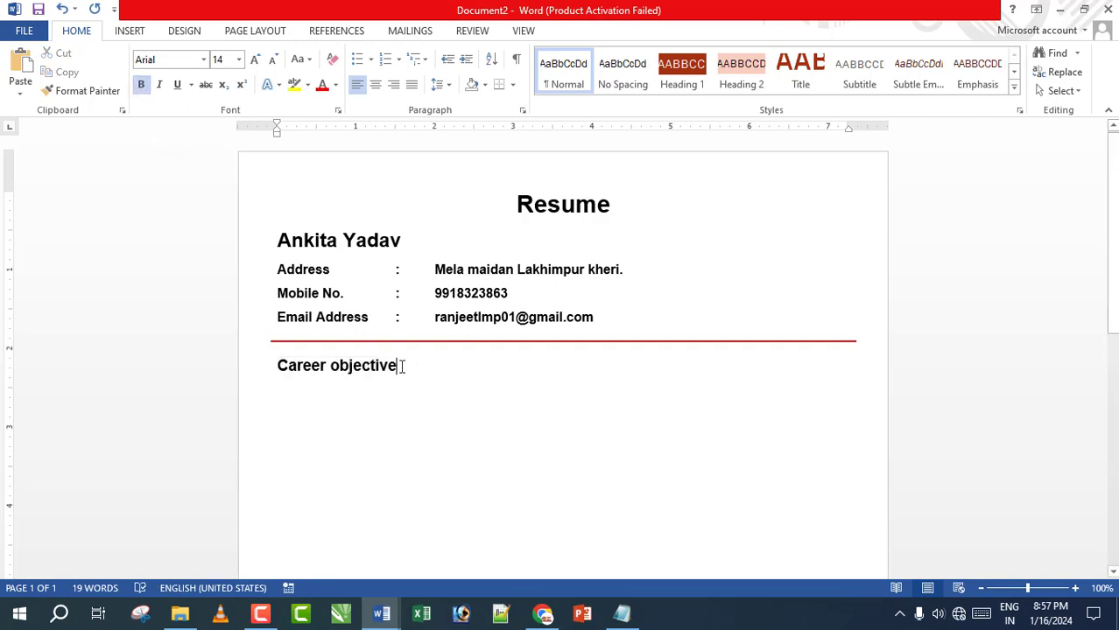
Give the Career objective line an outside border and light-blue shading
triple_click(393, 366)
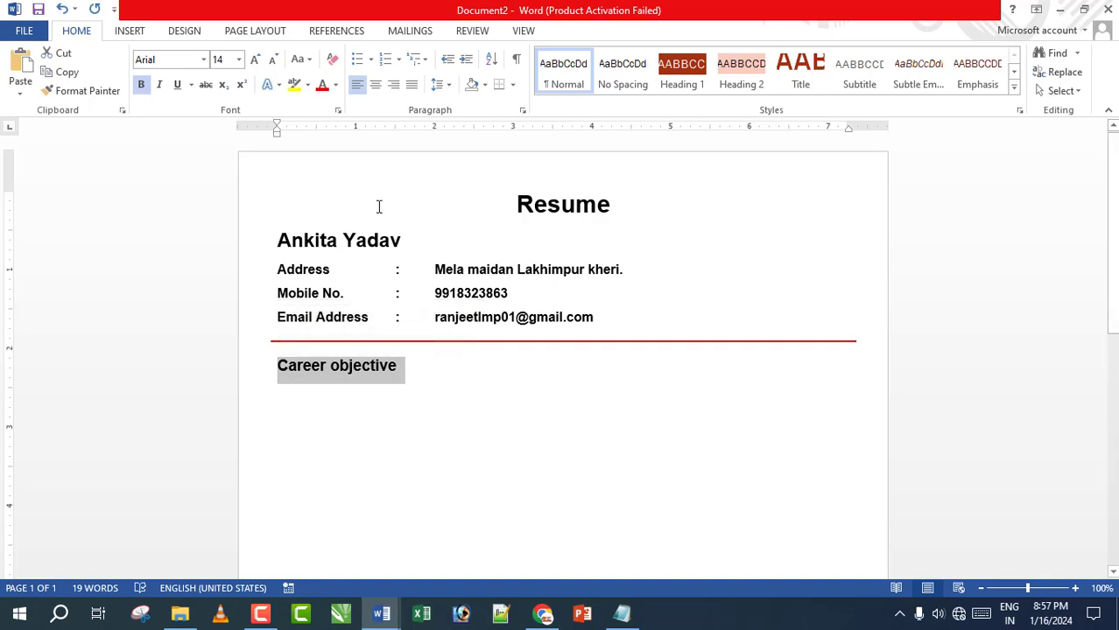
click(512, 85)
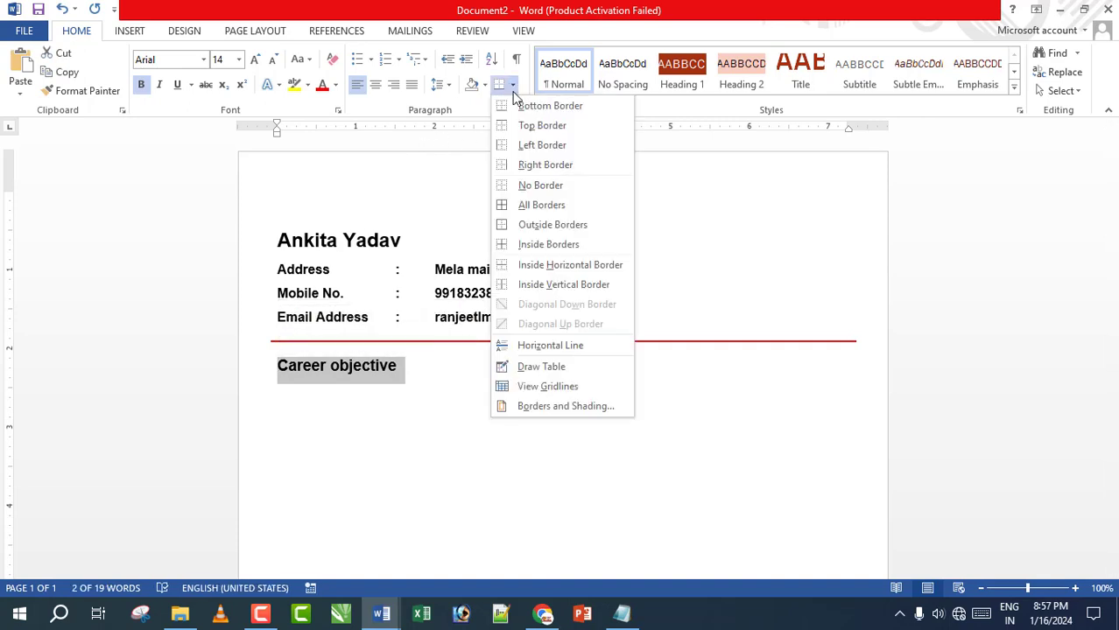
click(531, 226)
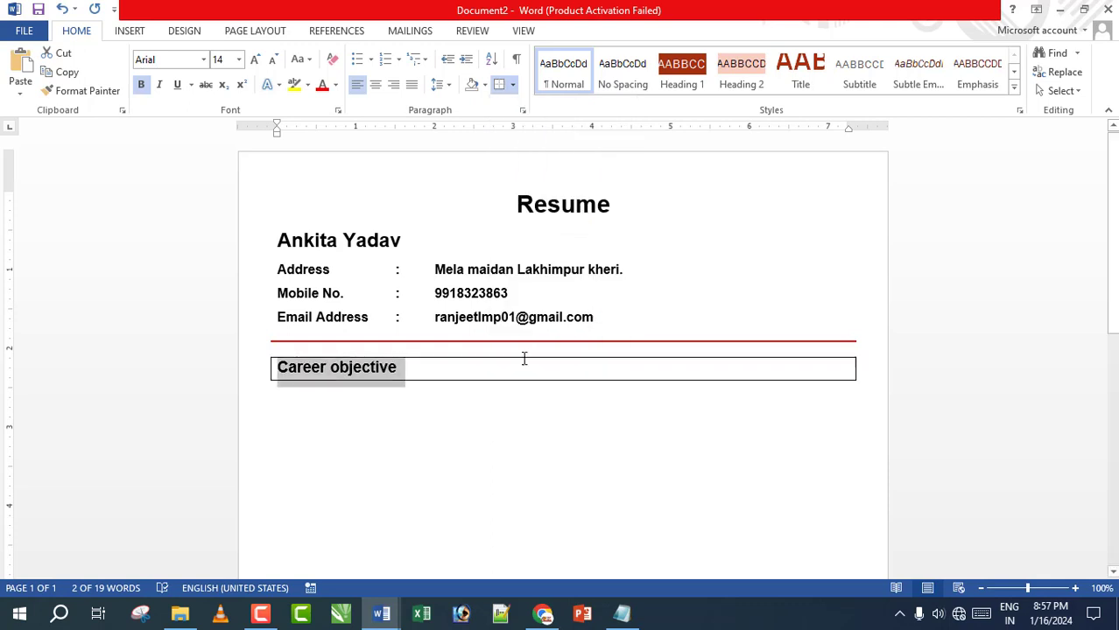
click(465, 373)
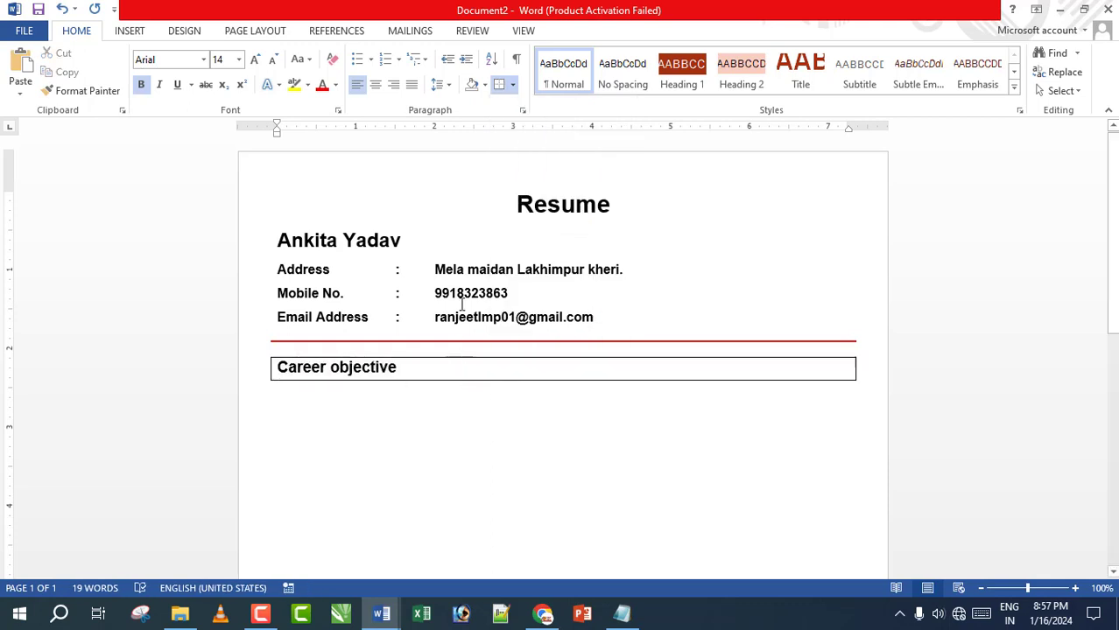
click(484, 85)
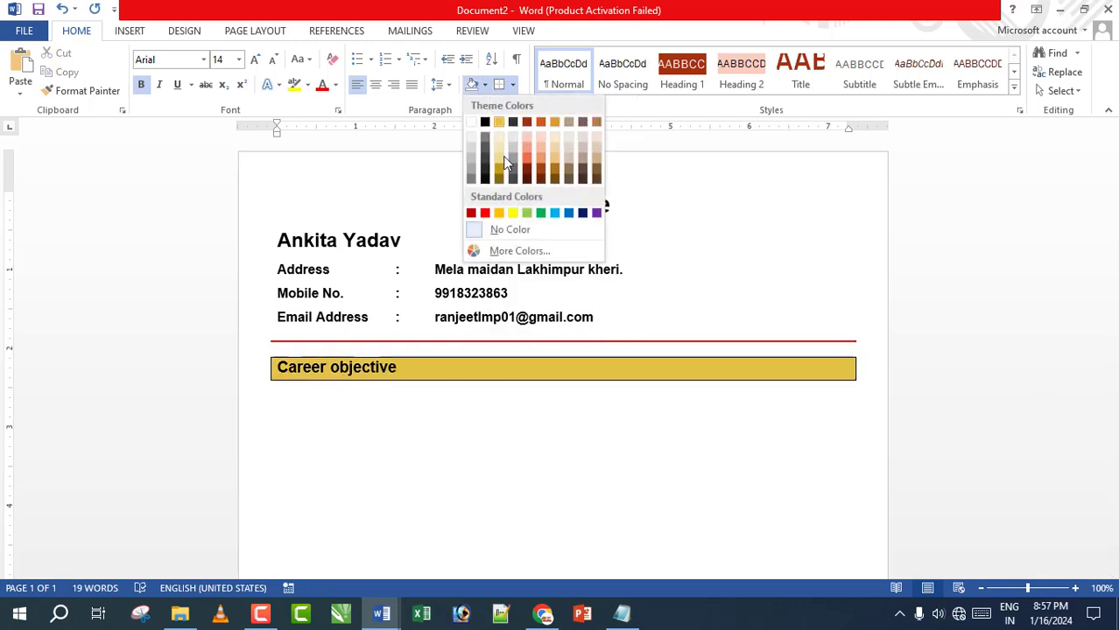
click(555, 214)
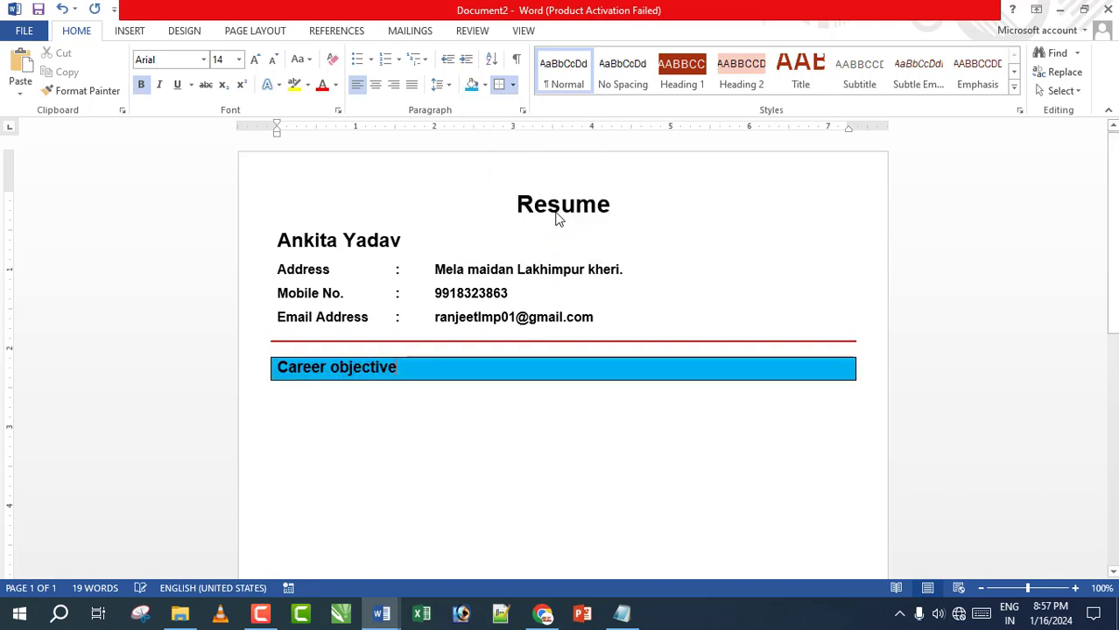
click(297, 410)
text(I)
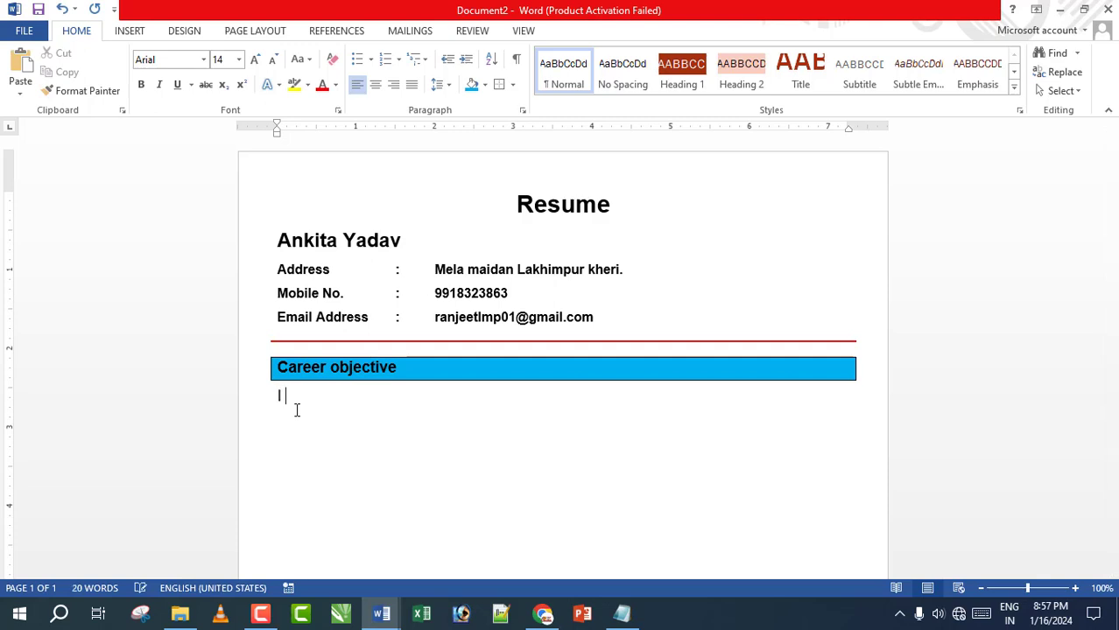
Finish the objective sentence ending 'success of the organization.' at 12 pt and begin the Education line
text(seek challenging where I can fully use my skill for the success of the organization.)
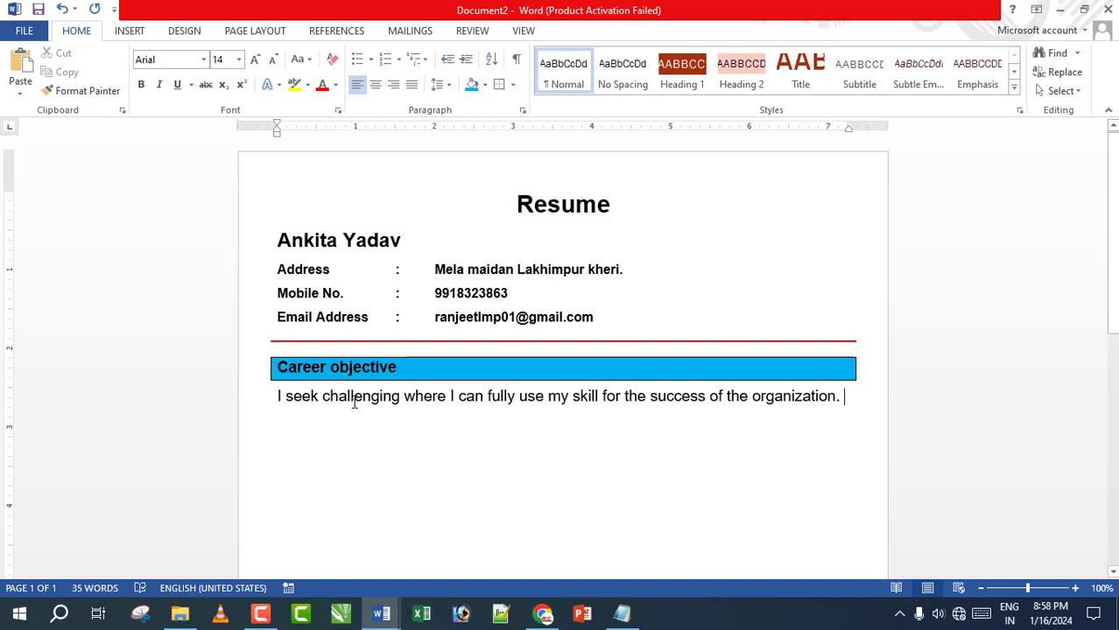
click(354, 399)
drag(845, 404, 274, 399)
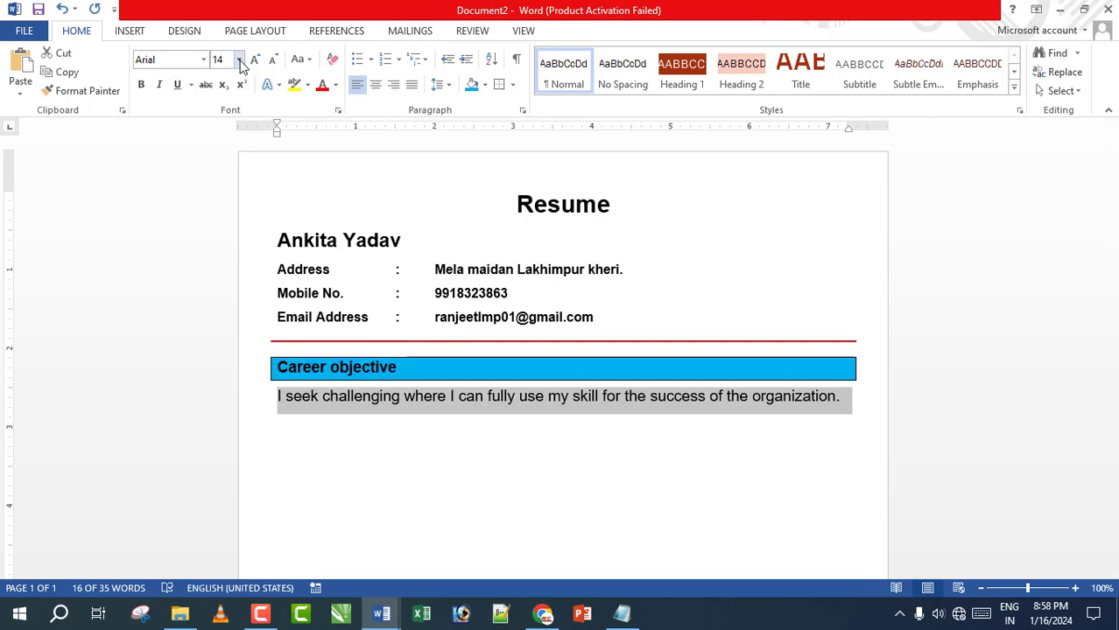
click(239, 60)
click(224, 145)
click(773, 389)
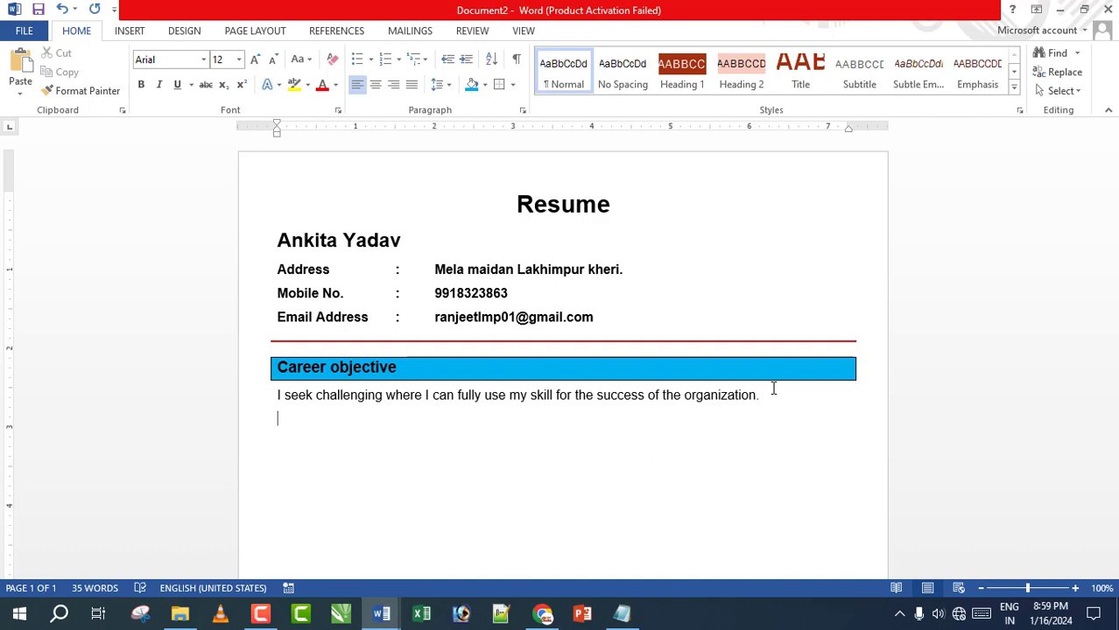
text(e)
Format Education as bold 14 pt with an outside border and blue shading
drag(355, 419, 275, 420)
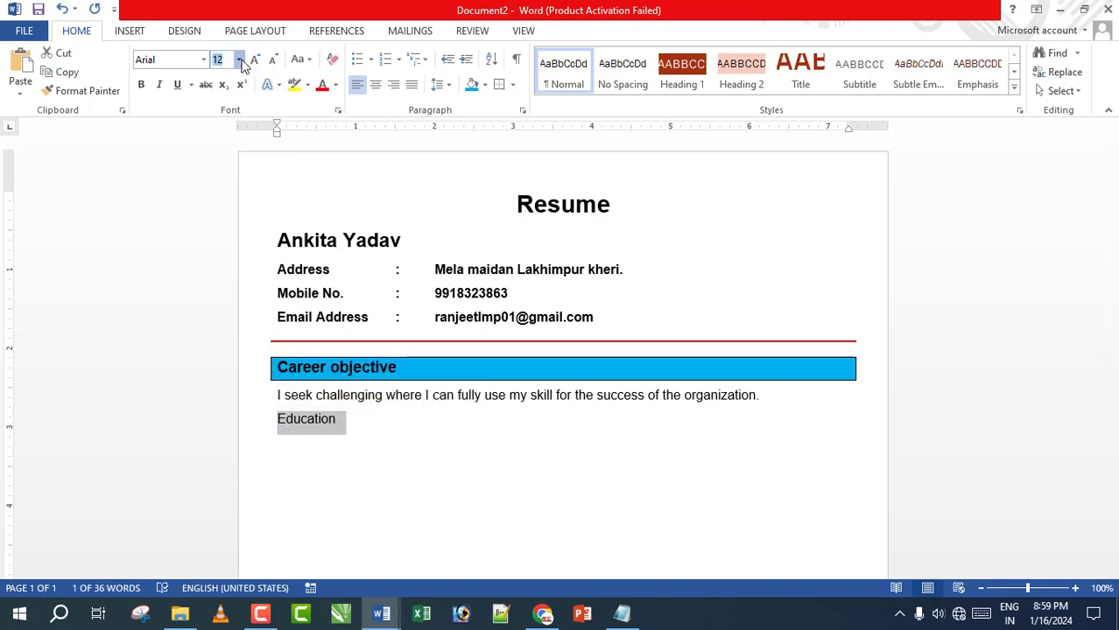
click(239, 59)
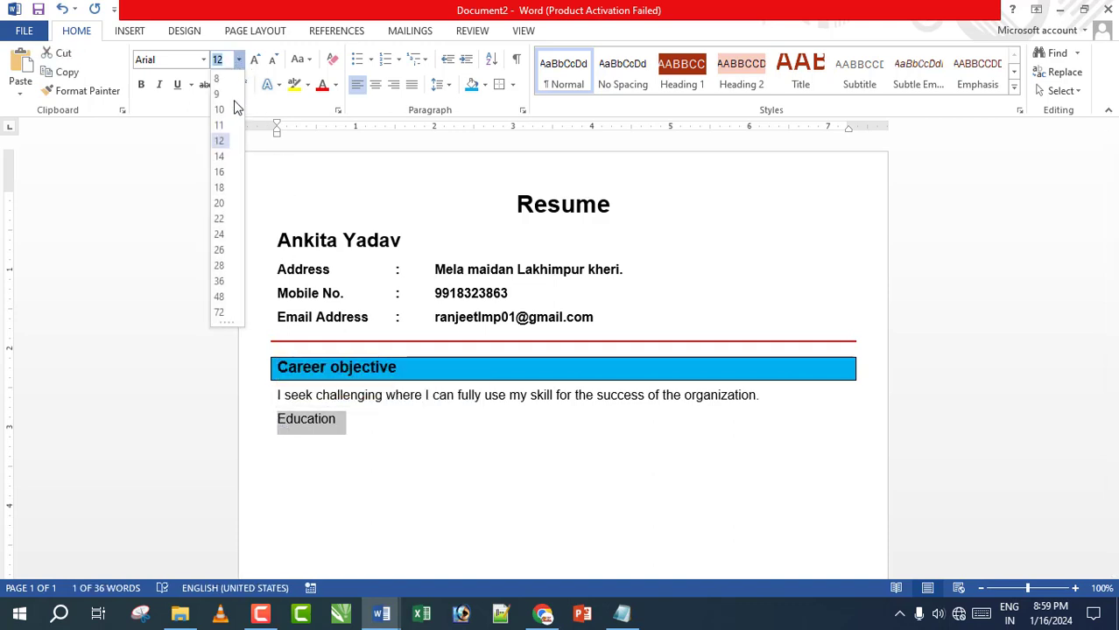
click(221, 156)
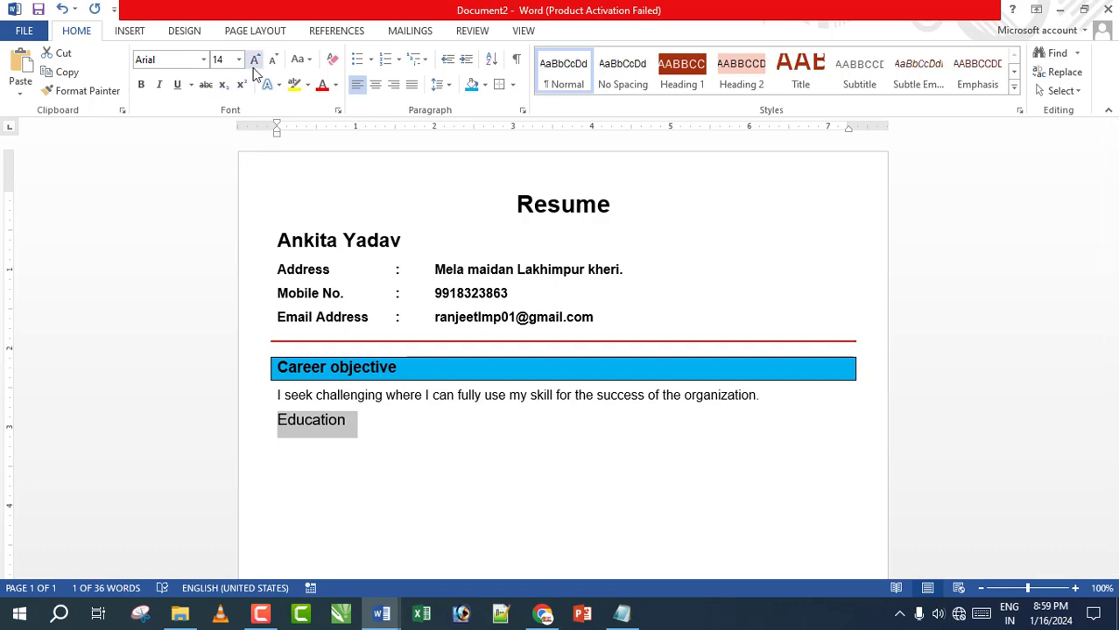
click(141, 85)
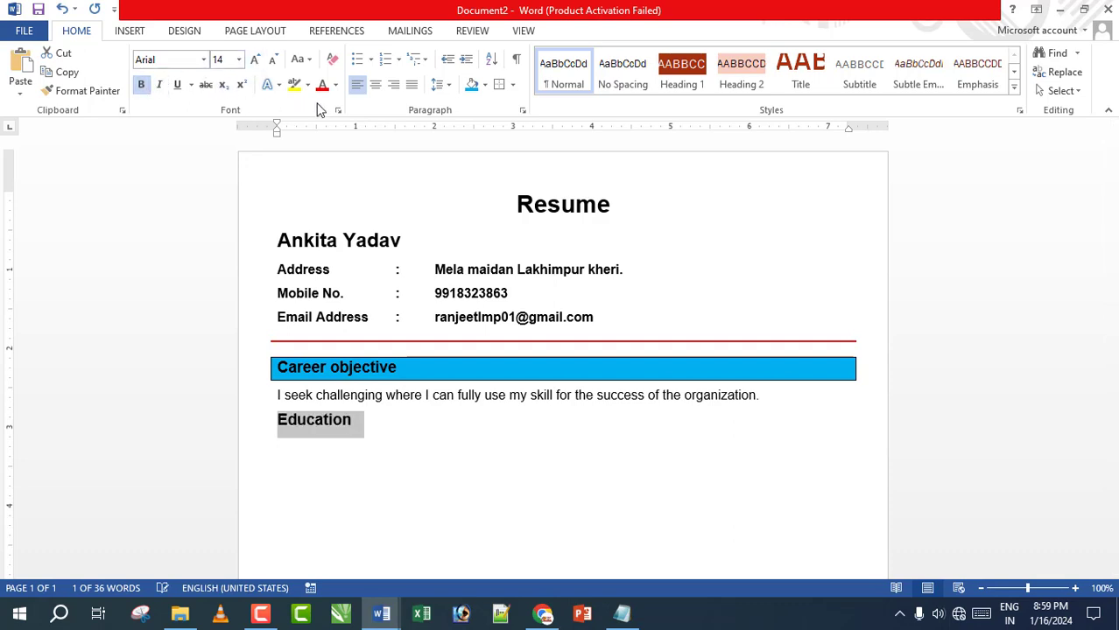
click(500, 85)
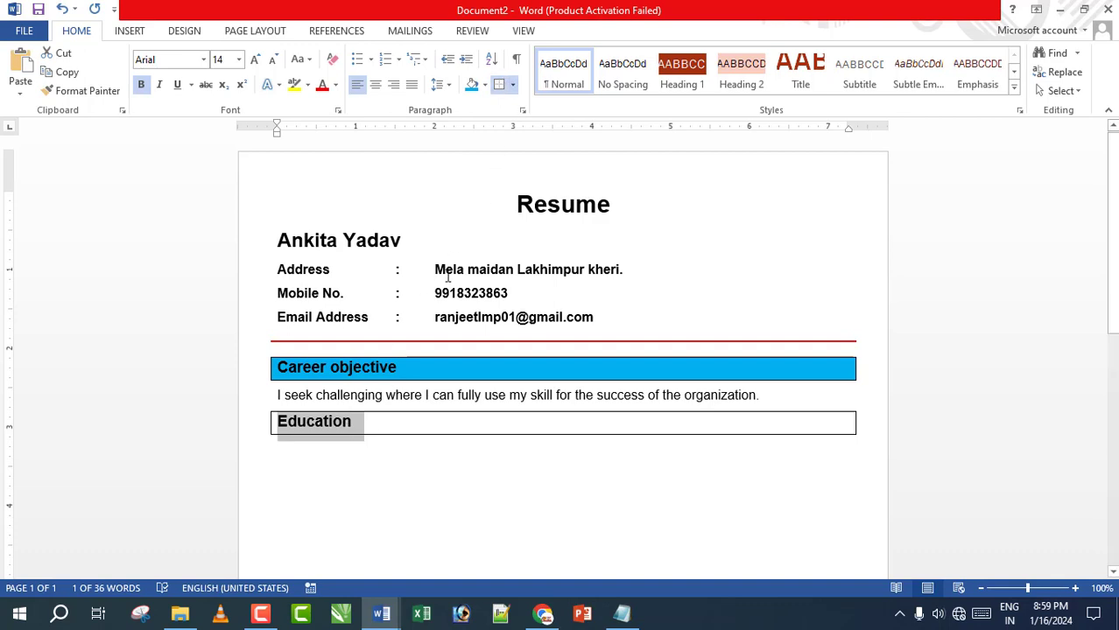
click(471, 84)
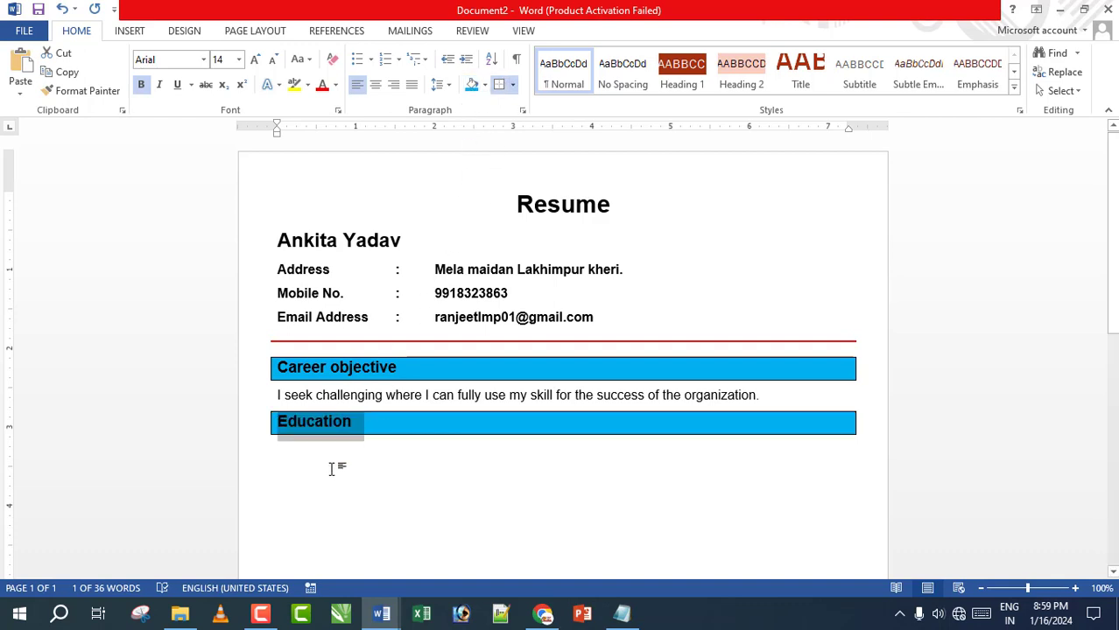
click(361, 368)
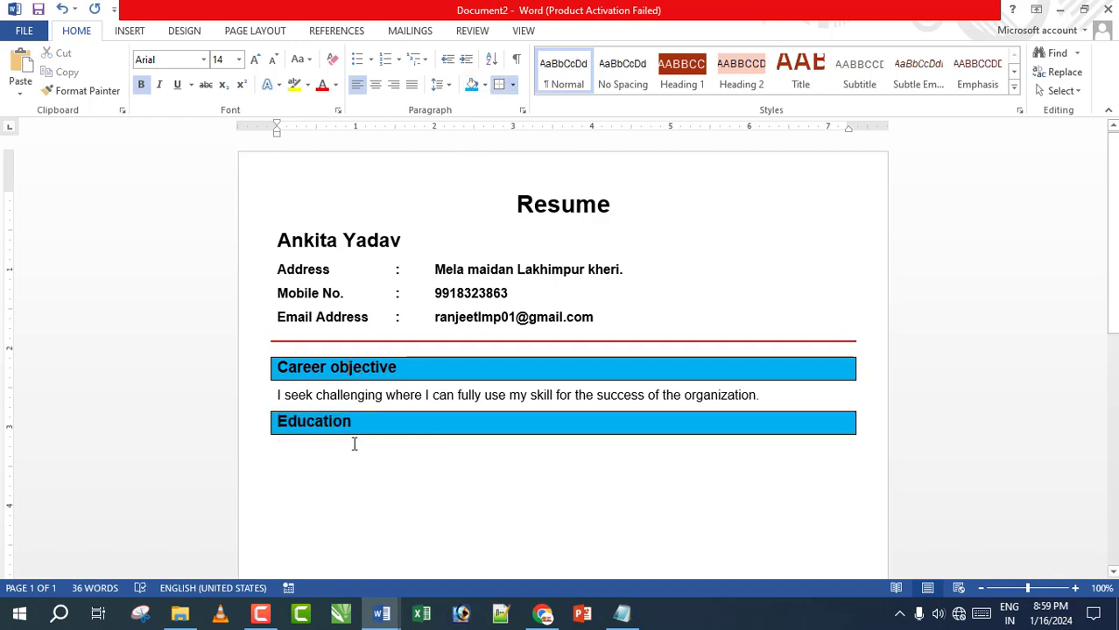
click(283, 457)
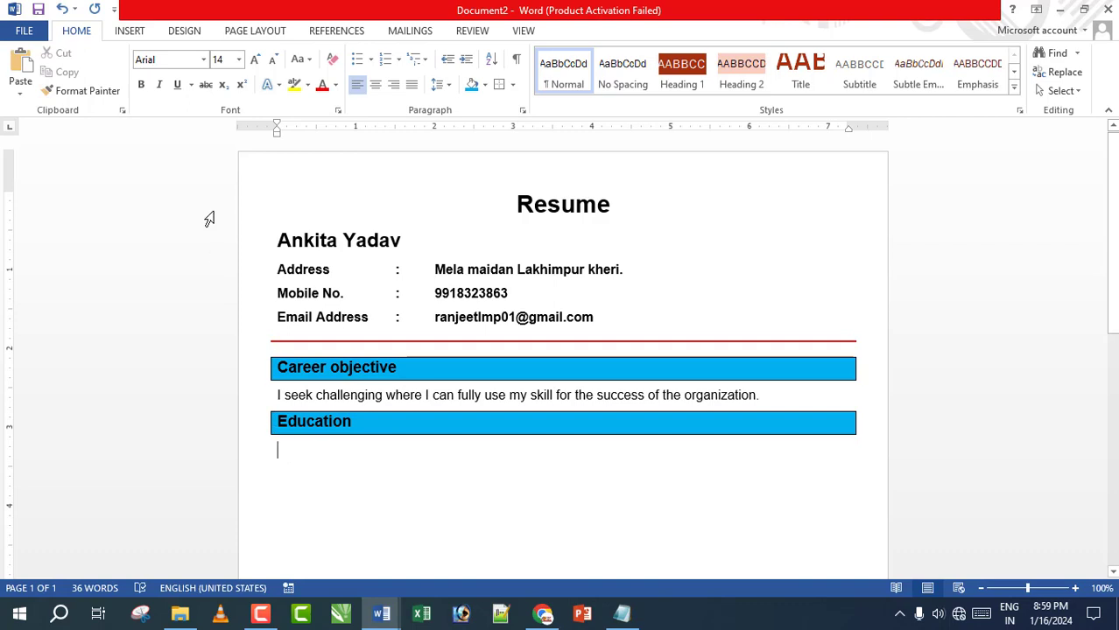
click(136, 32)
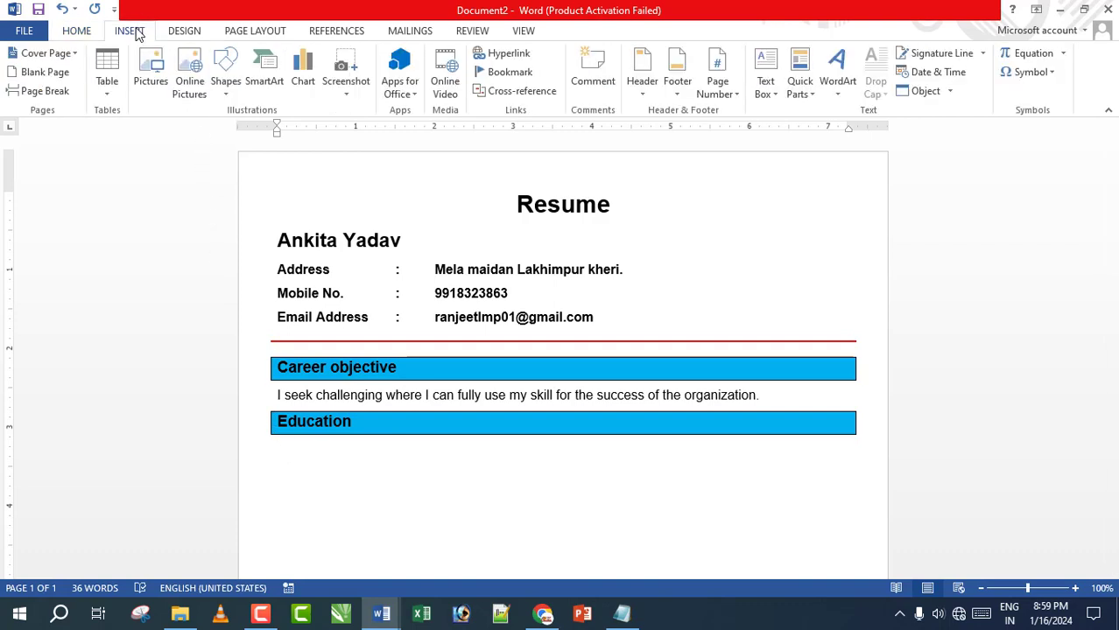
Insert a 4x5 table and fill in Course/Degree, School/university, Grade/score, Year headers and rows
click(108, 95)
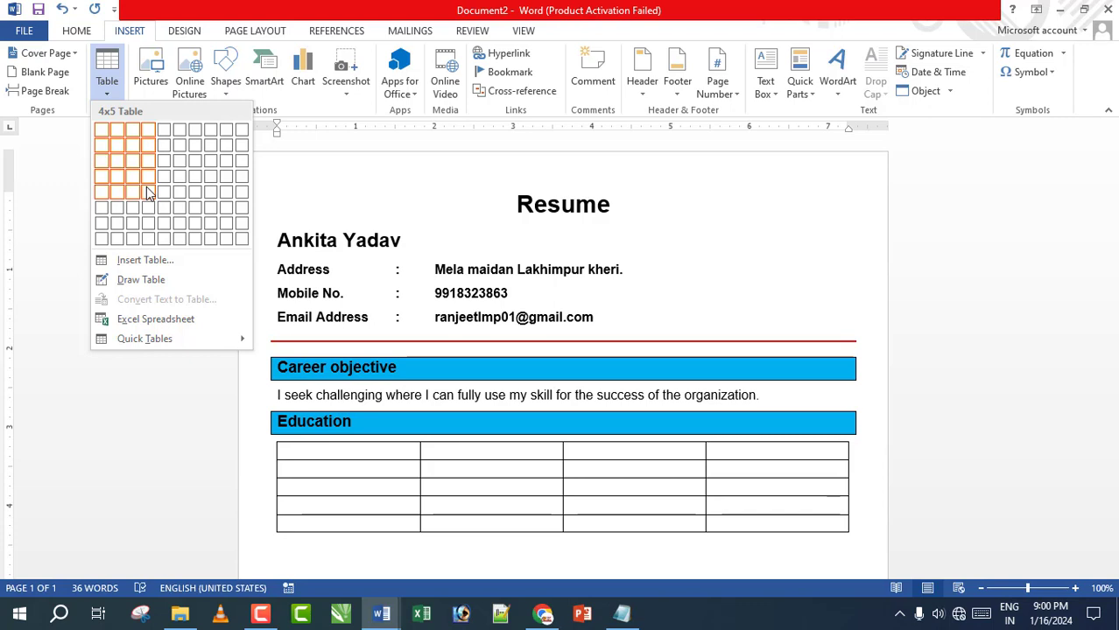
click(148, 193)
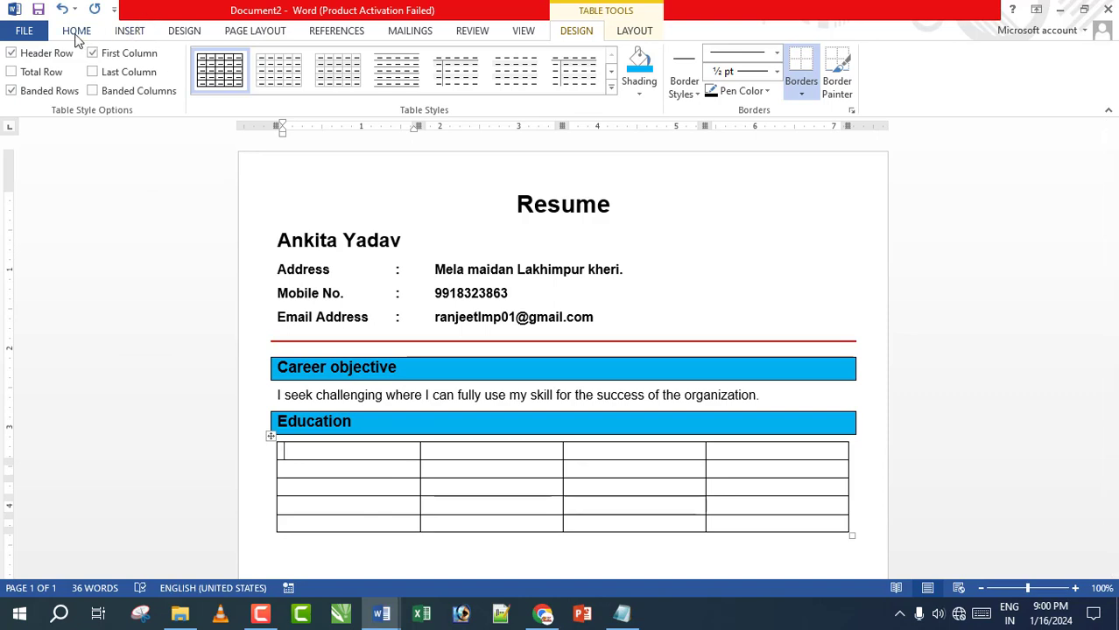
click(296, 452)
text(course/Degree)
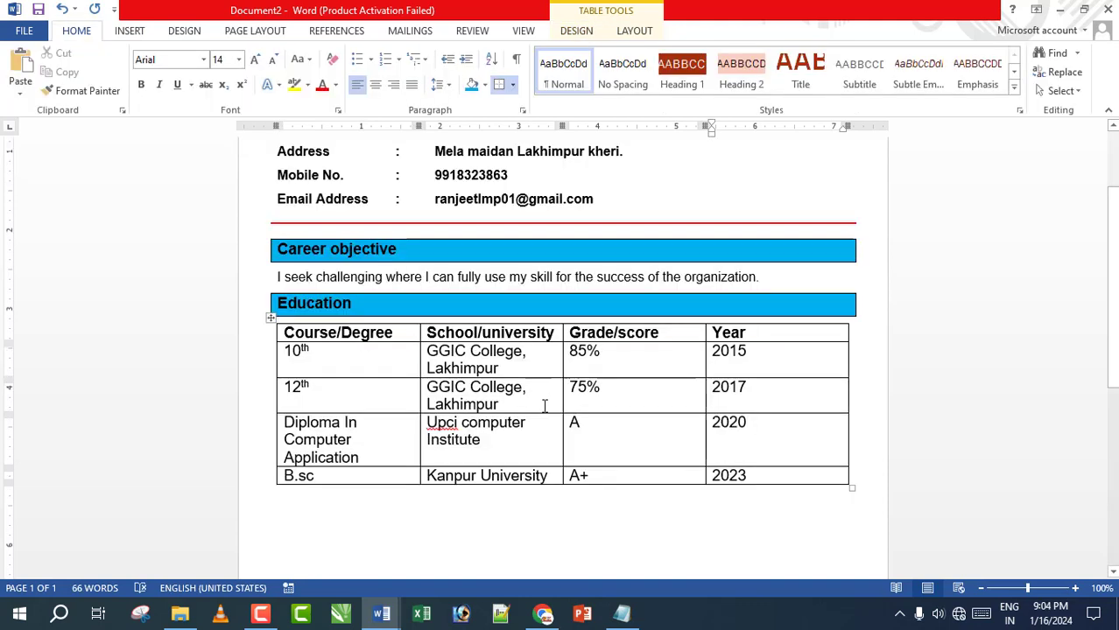
Set the table's data rows, from 10th to 2023, to 12 pt
click(356, 352)
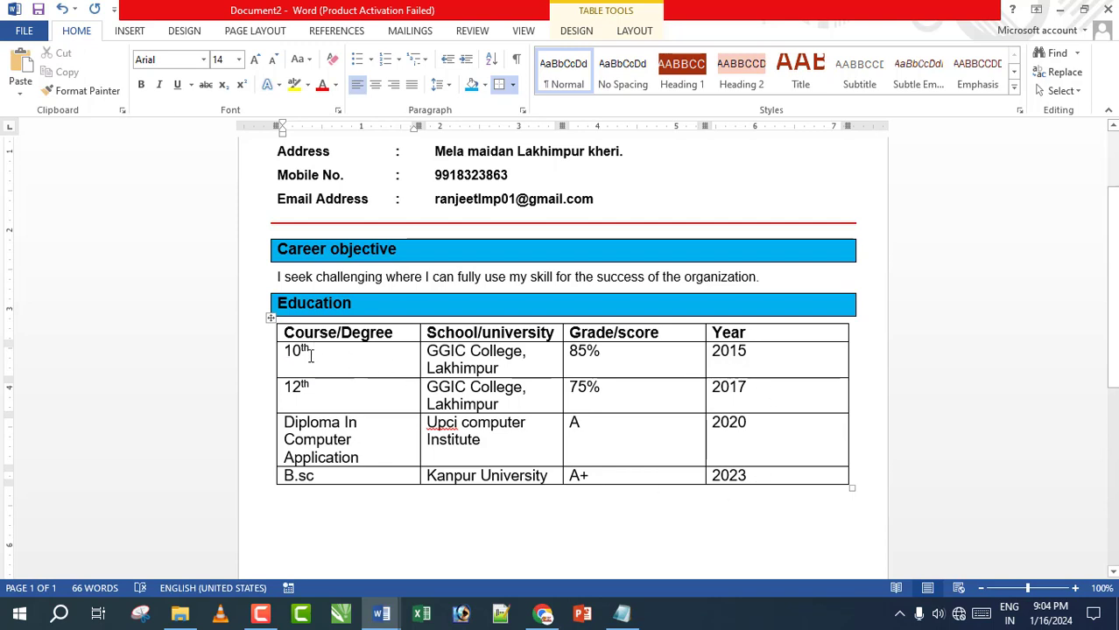
click(286, 352)
key(End)
drag(282, 350, 758, 480)
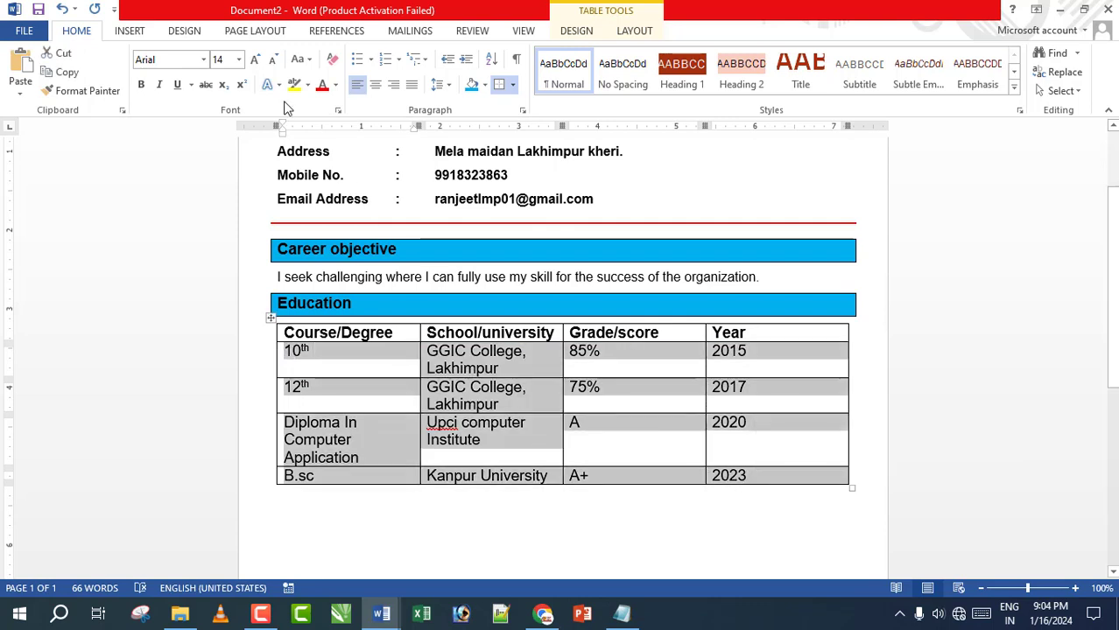
click(239, 60)
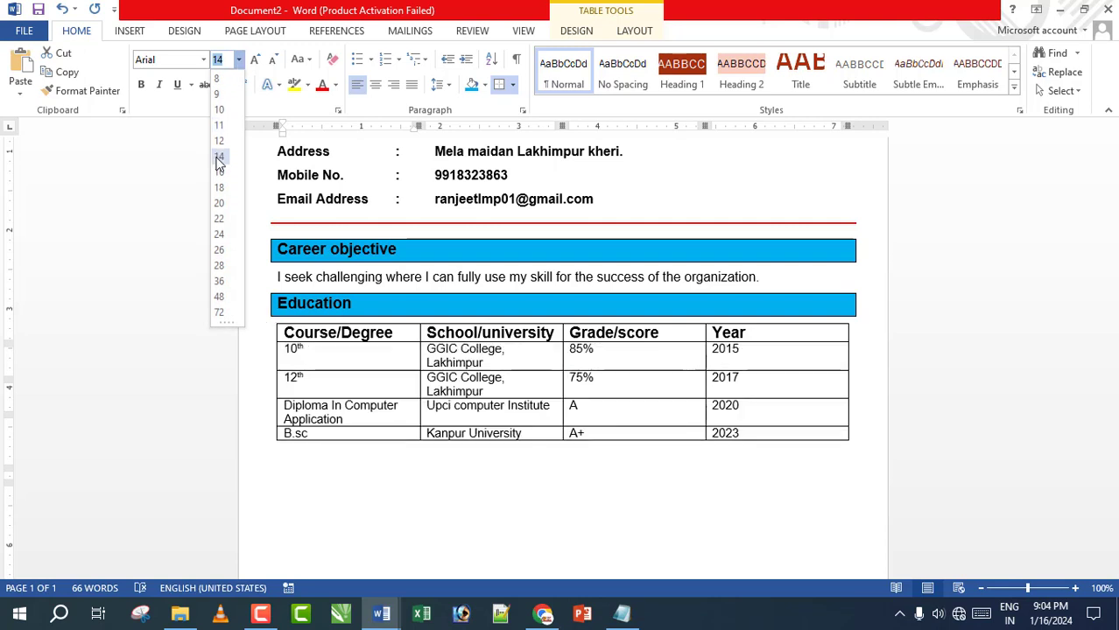
click(219, 137)
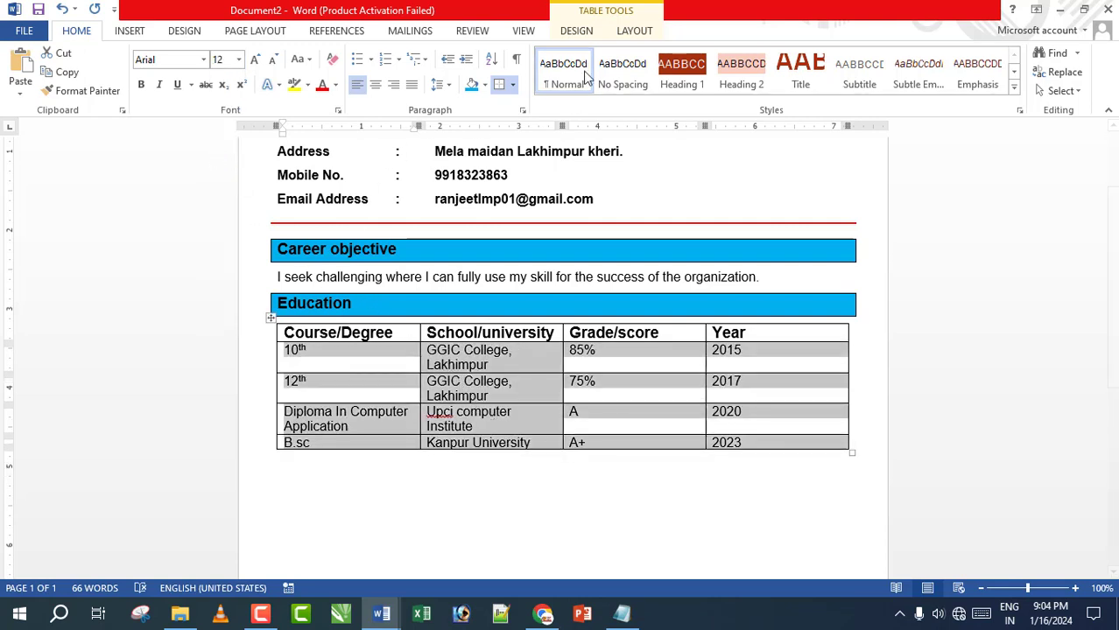
AutoFit the education table to the page width
click(632, 31)
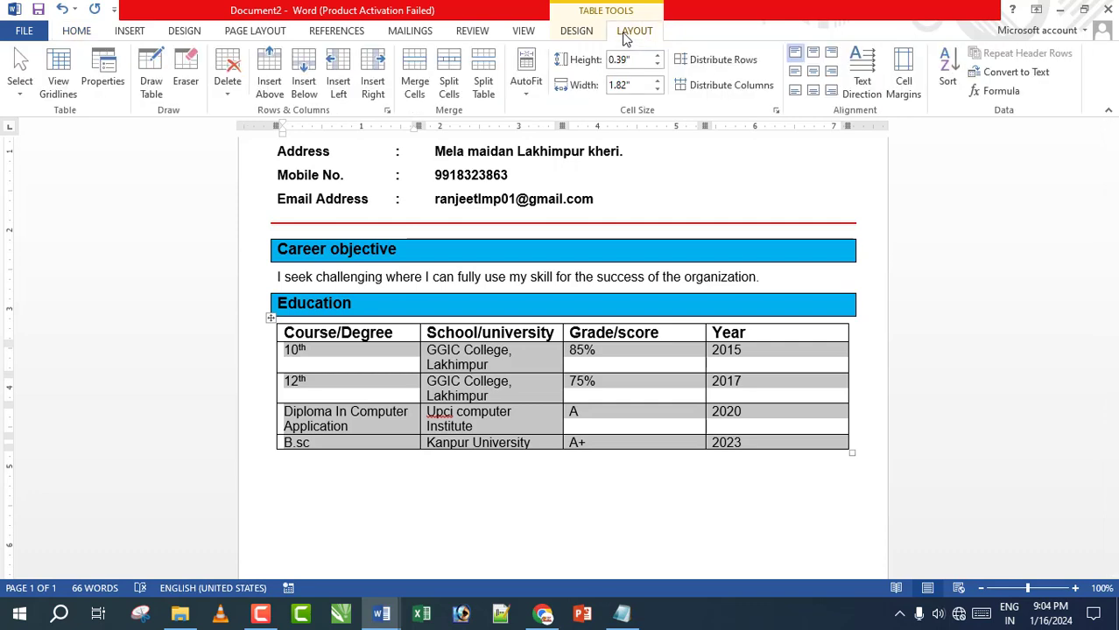
click(528, 95)
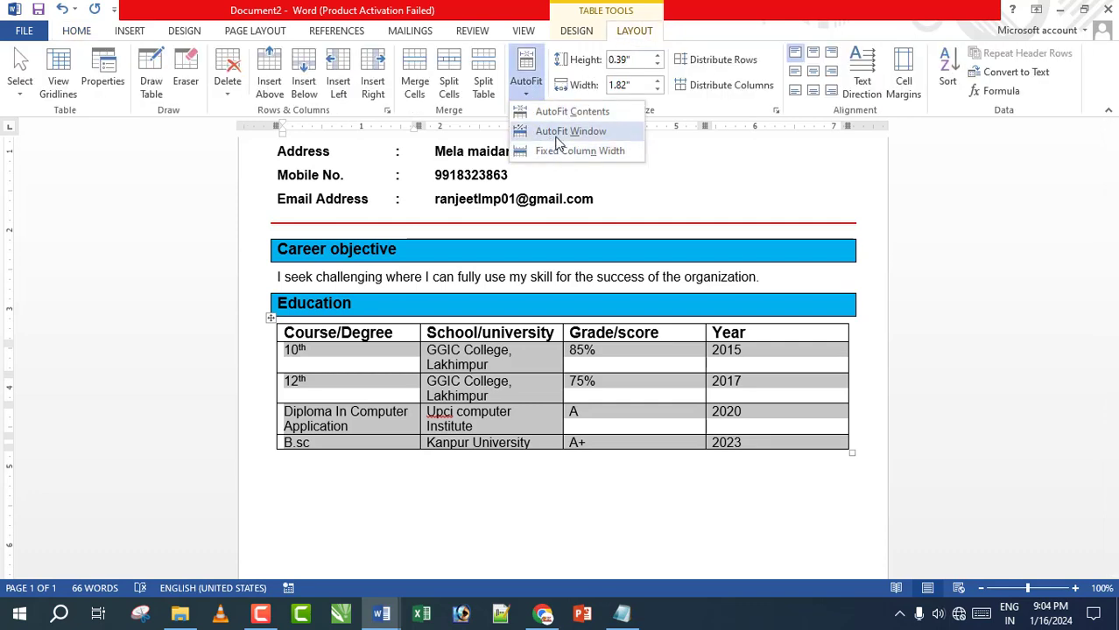
click(557, 134)
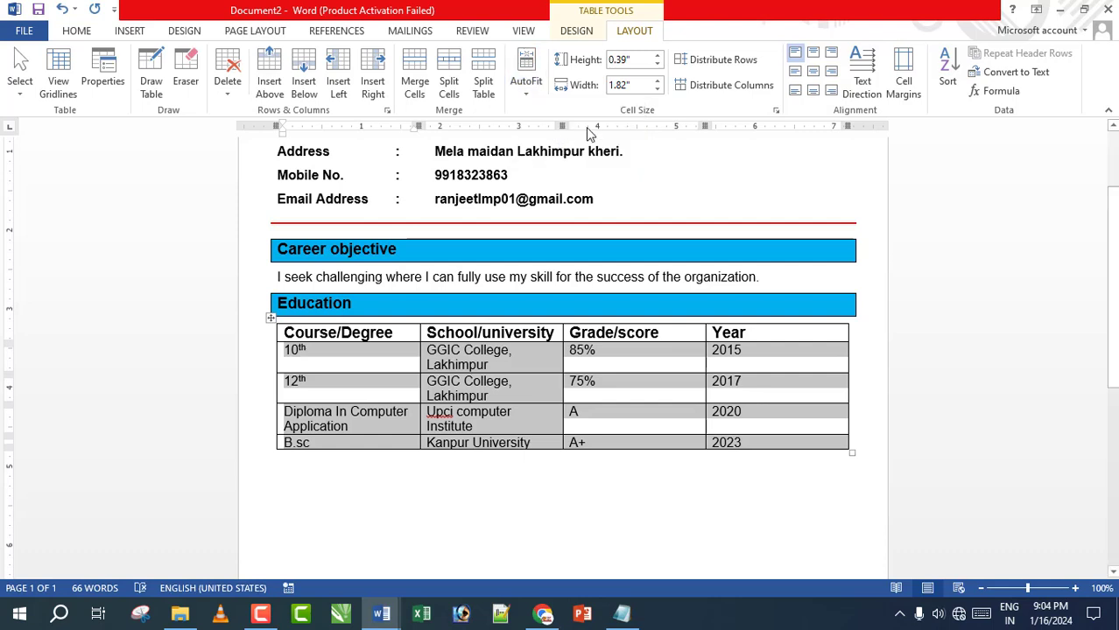
Set the education table's data rows to 0.3" height with text aligned centre-left
click(658, 56)
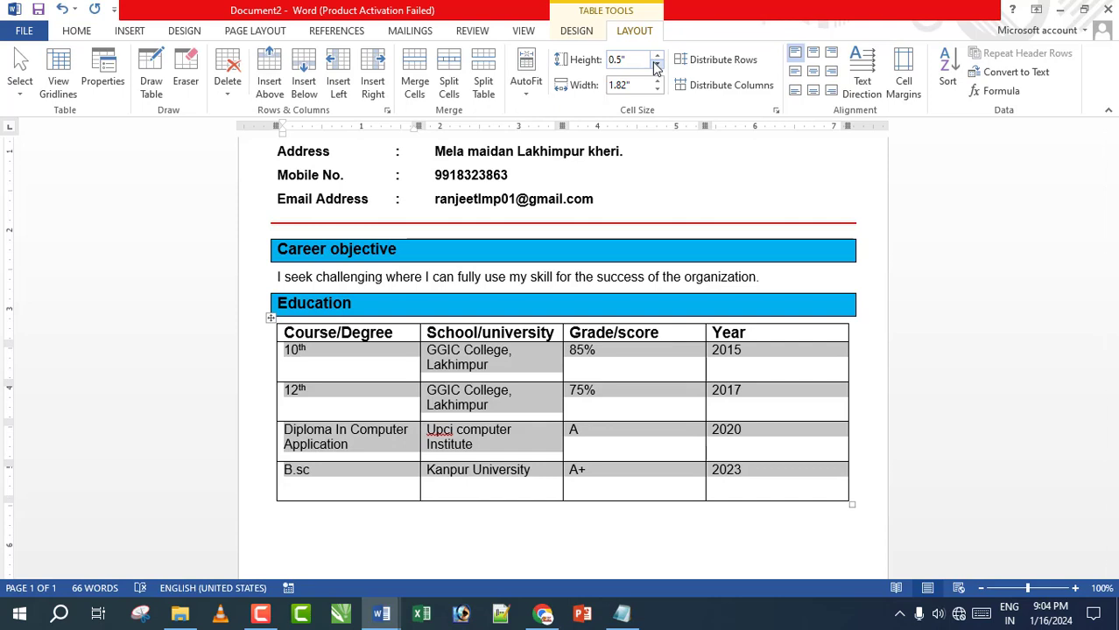
click(659, 67)
click(658, 67)
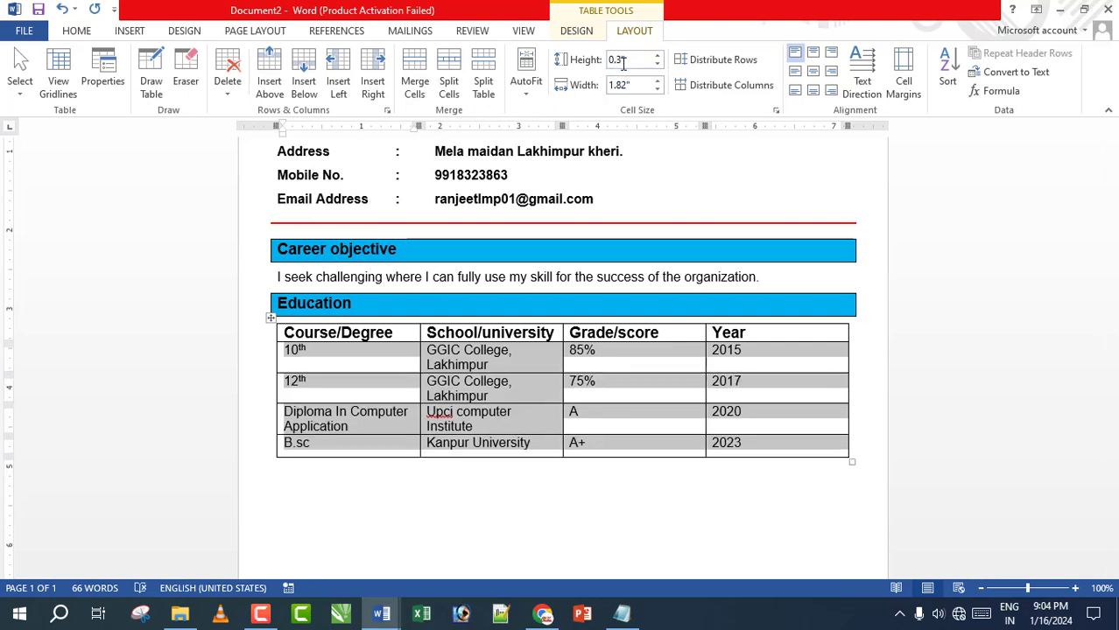
click(814, 71)
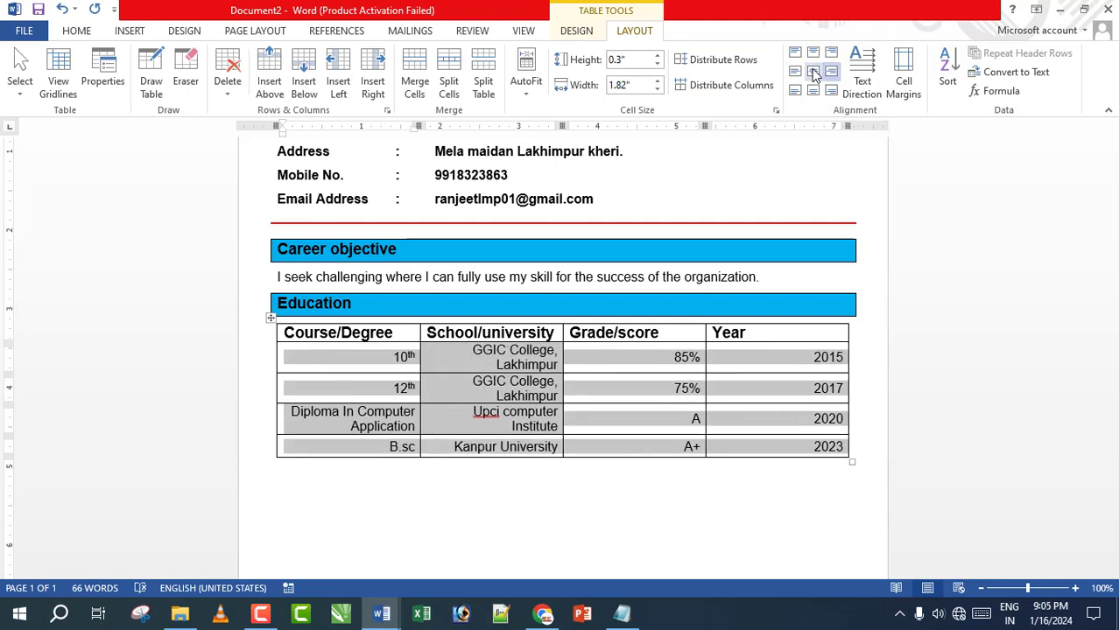
click(796, 73)
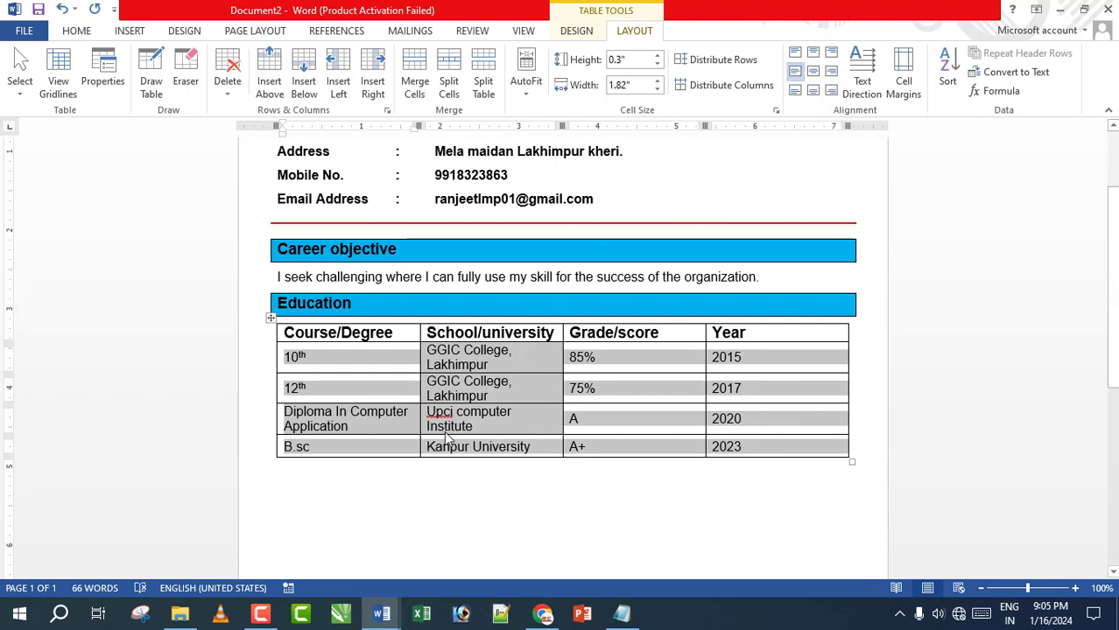
click(415, 480)
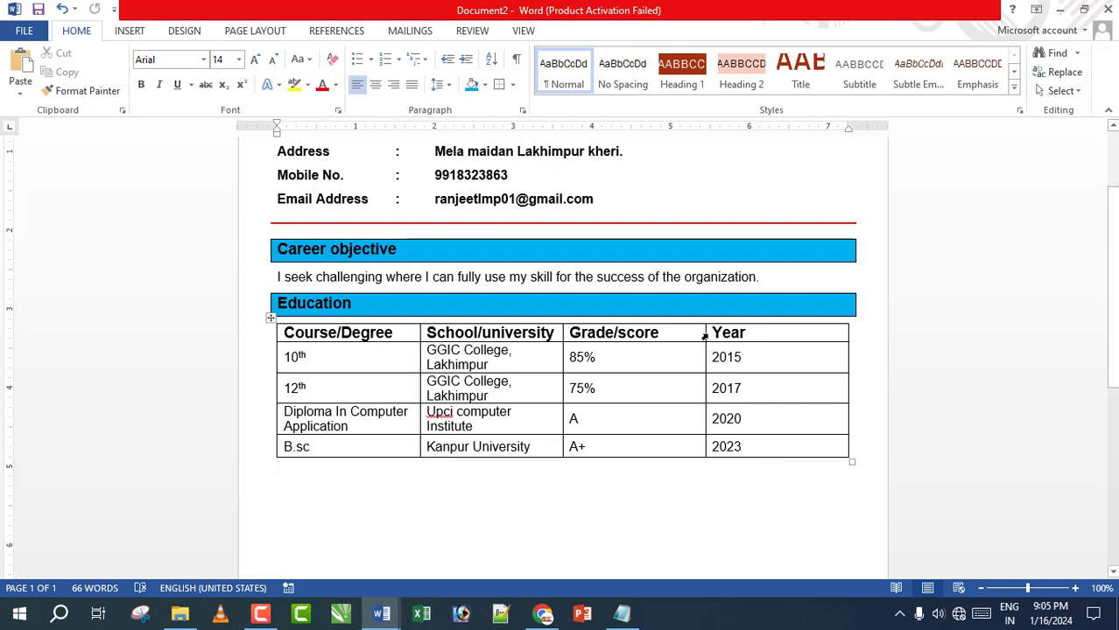
Resize the table columns so 'Diploma In Computer Application' fits one line, ignoring the Upci spelling flag
drag(705, 334, 783, 352)
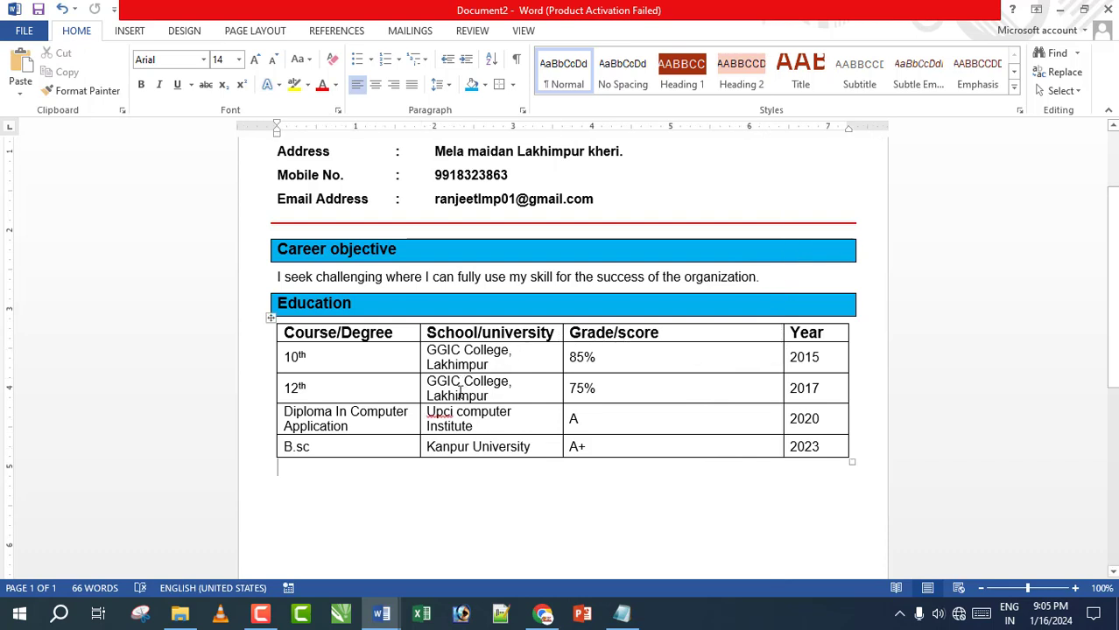
click(352, 420)
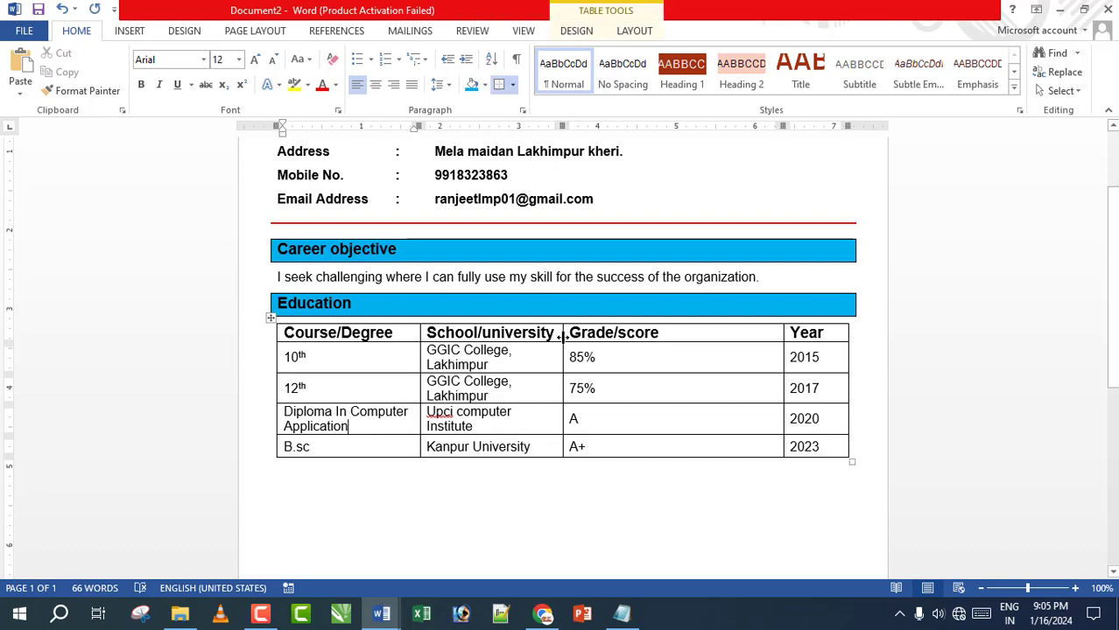
drag(561, 338, 680, 363)
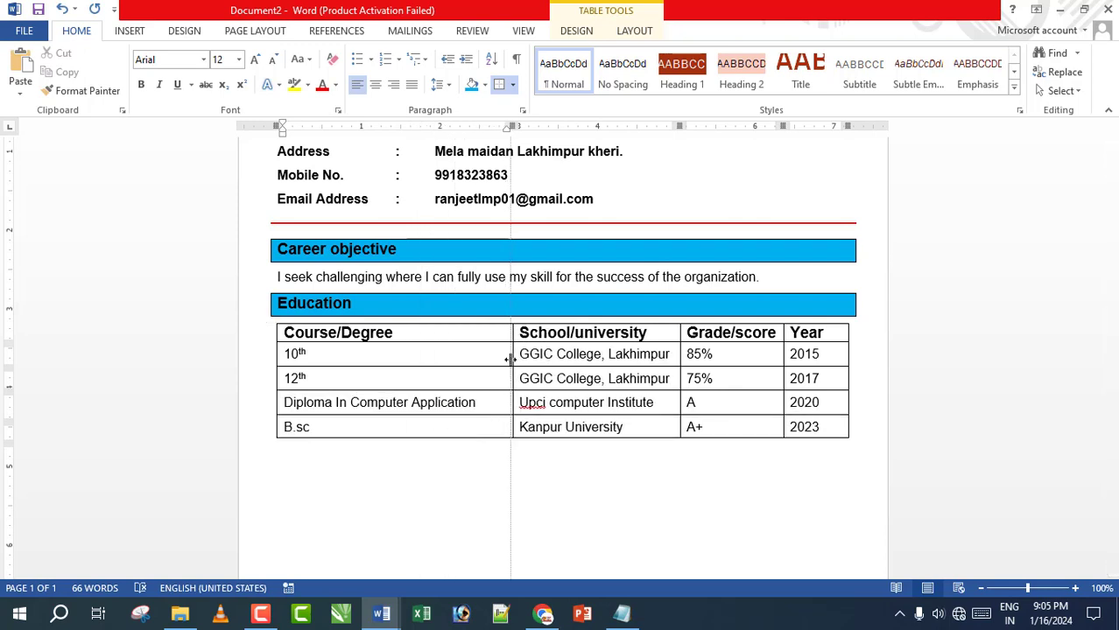
drag(418, 339, 510, 358)
right_click(534, 405)
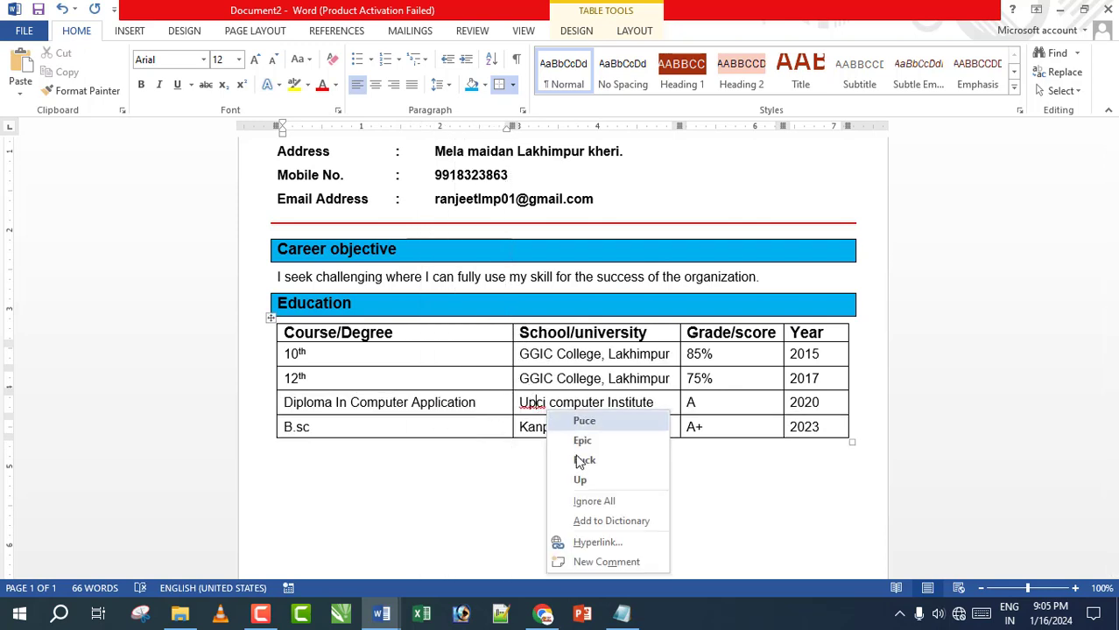
click(588, 502)
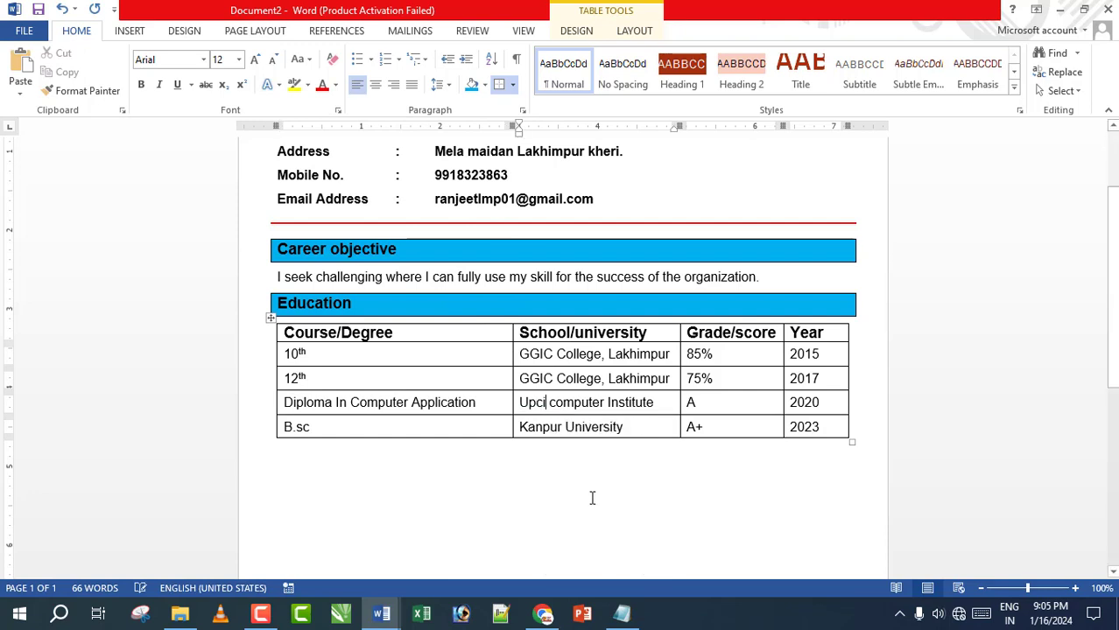
click(333, 459)
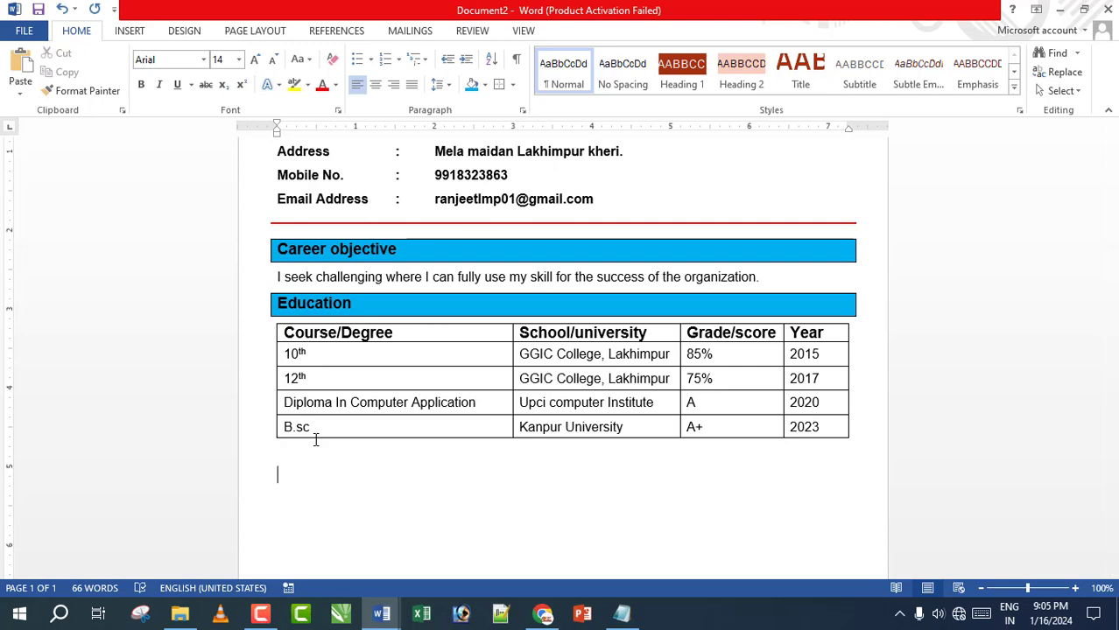
Start a bulleted list with 'Computer Proficiency' formatted in Arial 12
key(ctrl+shift+l)
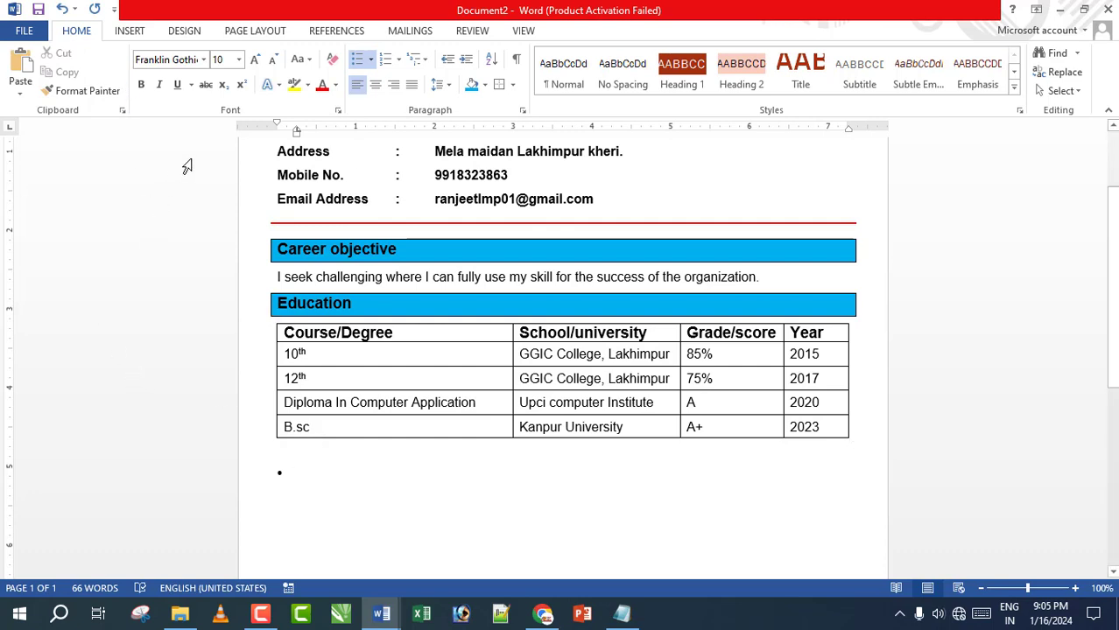
text(c)
text(omputer)
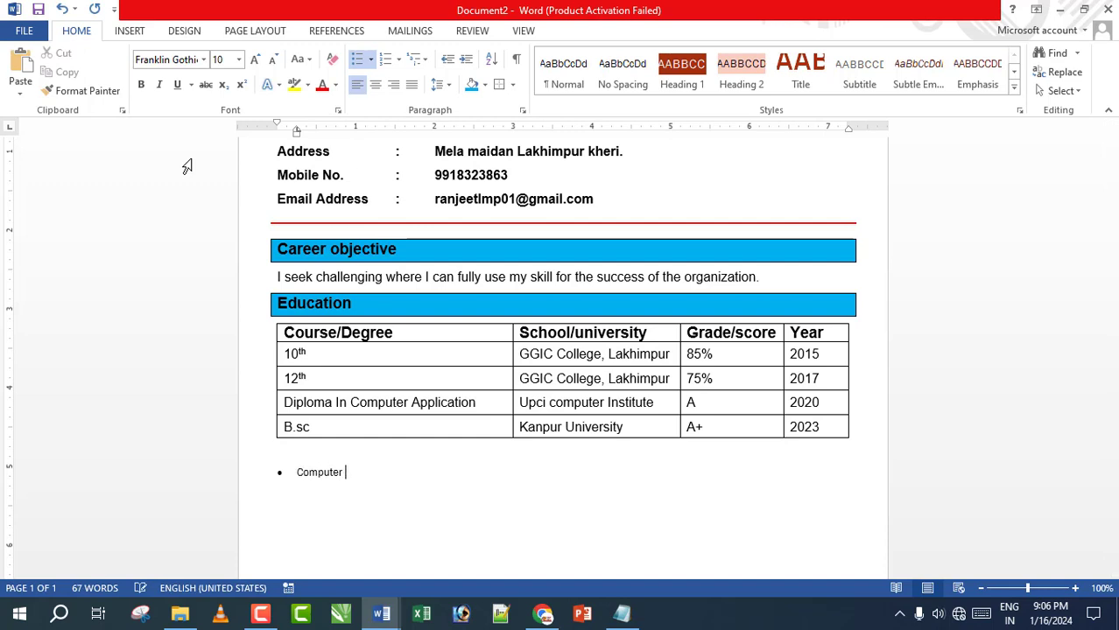
text( Proficiency)
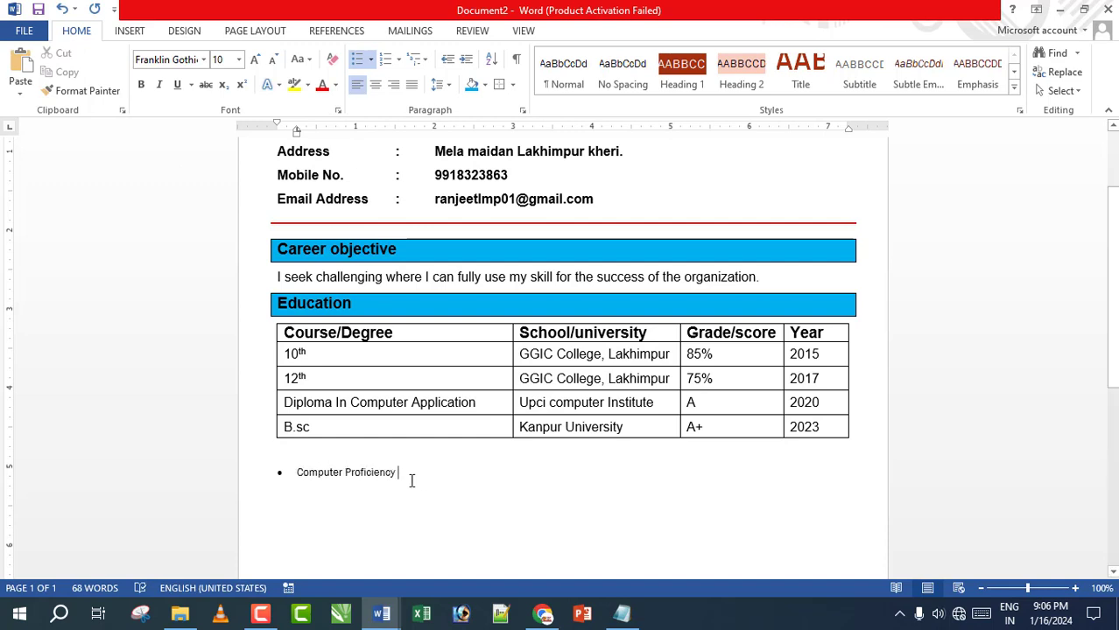
drag(405, 475, 297, 475)
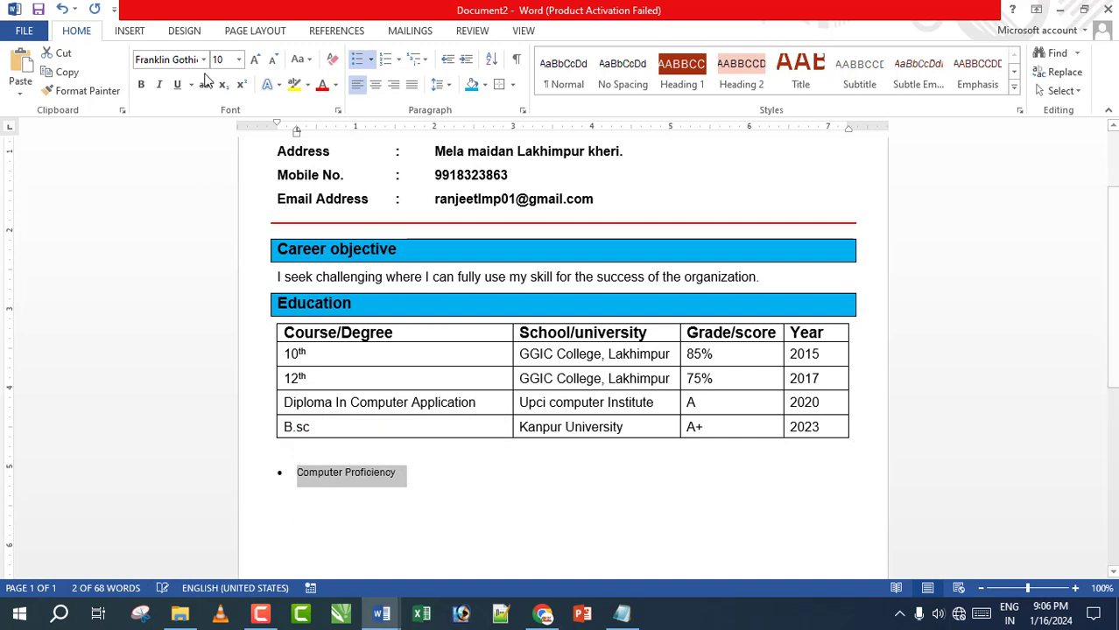
click(238, 60)
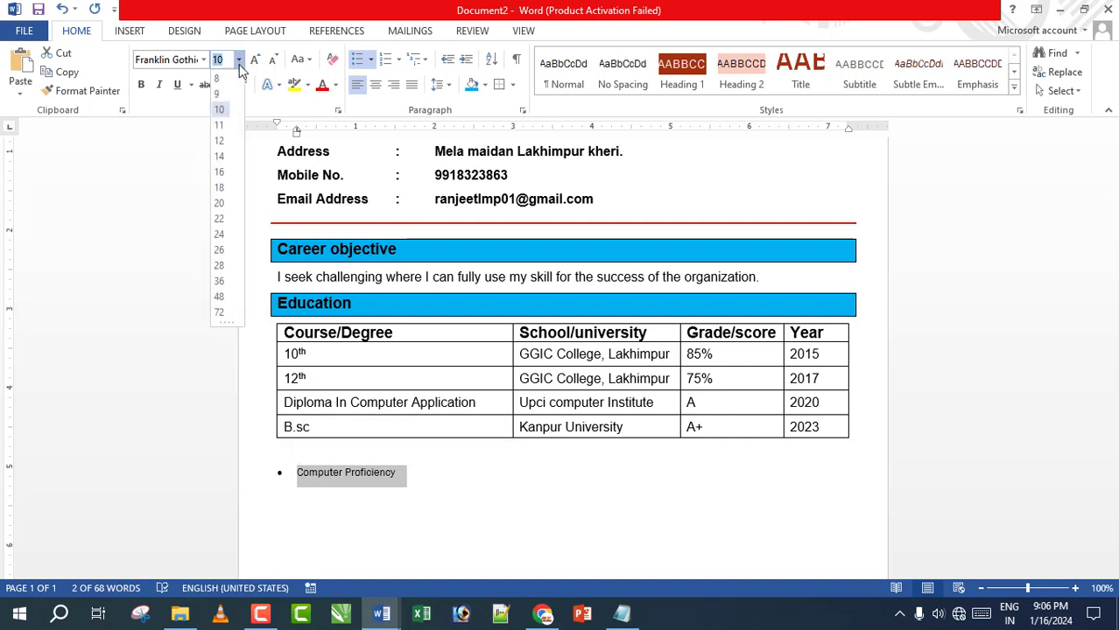
click(220, 141)
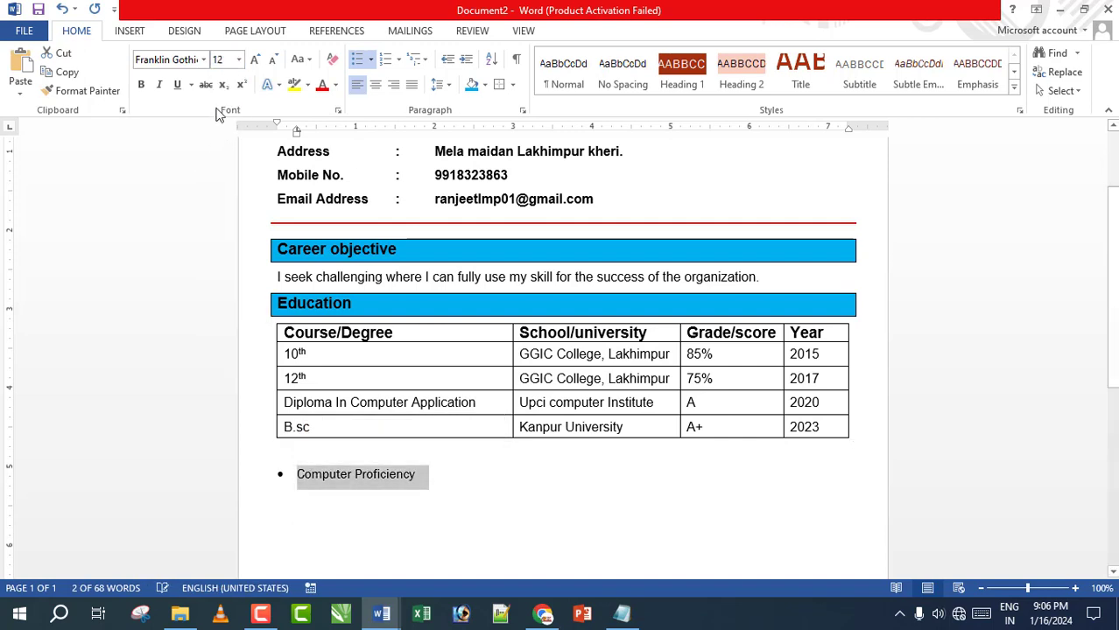
click(204, 59)
click(184, 194)
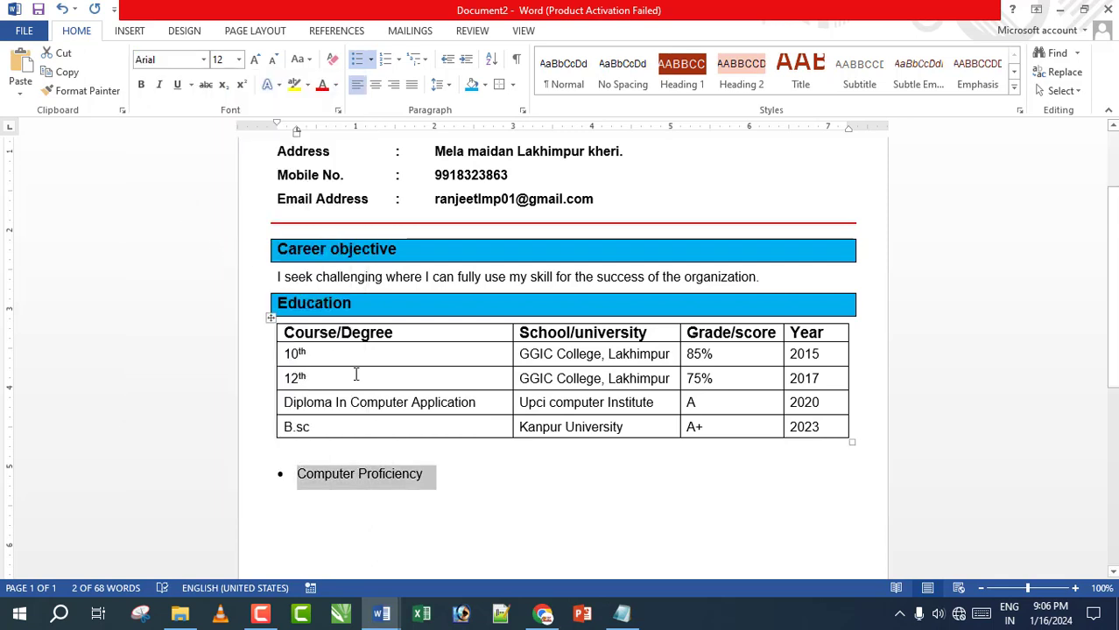
click(437, 478)
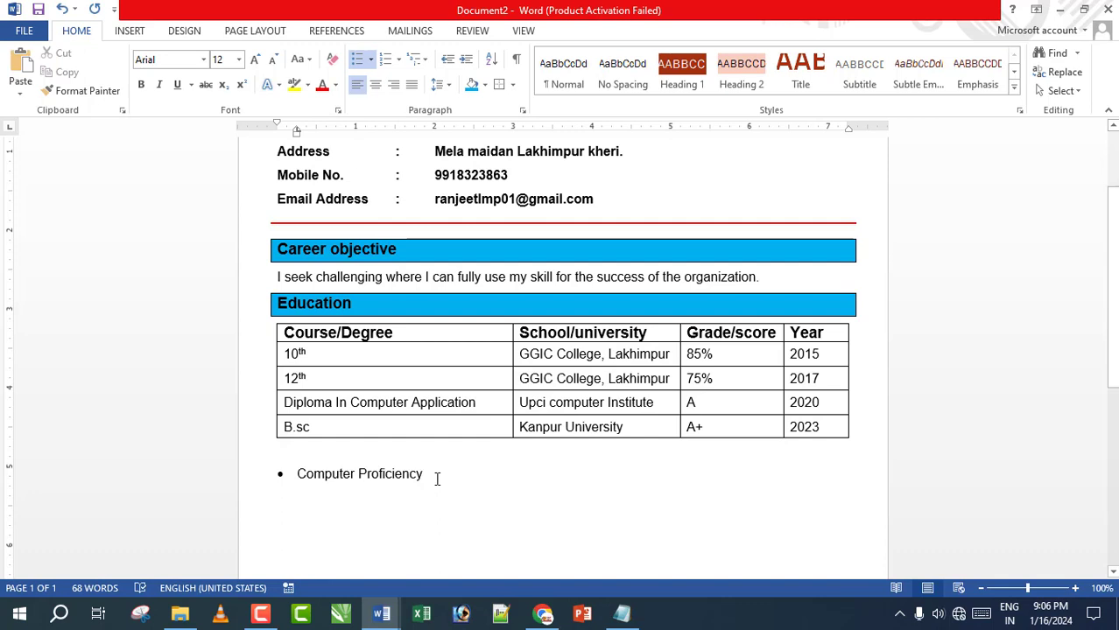
Paste the remaining skills into the bulleted list and move below it
text(Computer proficiency. Leadership experience. Communication skills organizational know-how. People skills. Collaboration talent. Problem solving abilities. English speaking Computer software knowledge.)
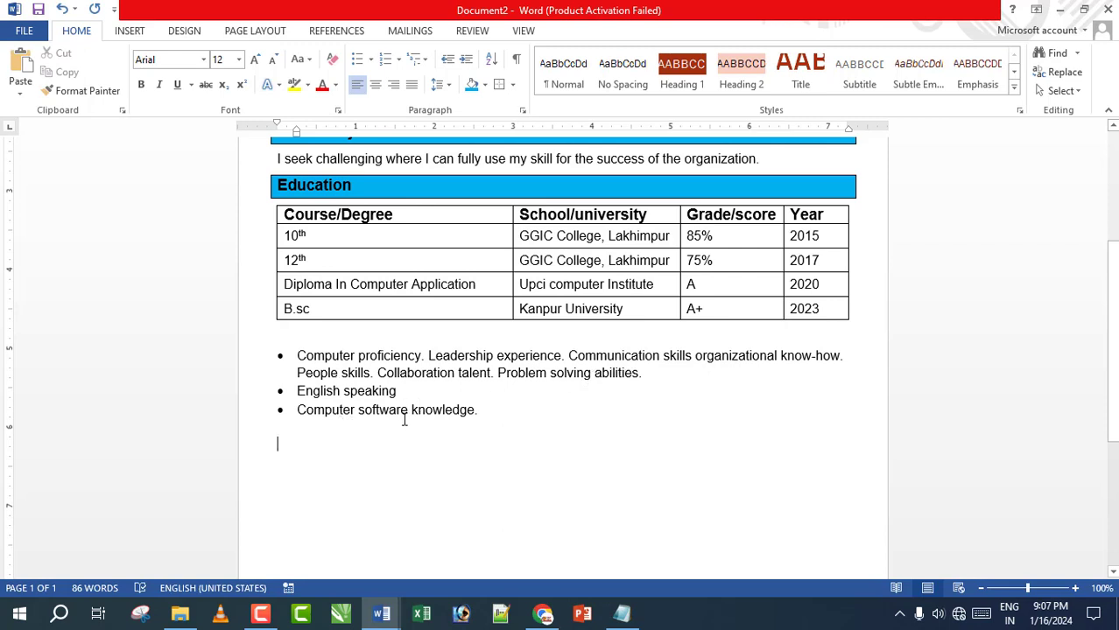
click(484, 412)
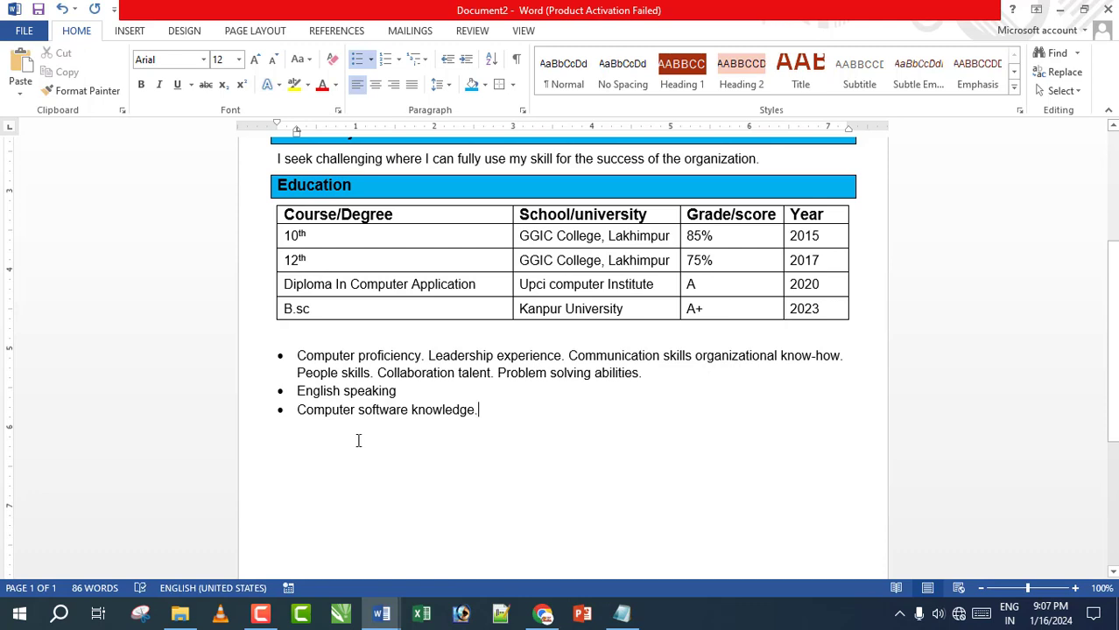
click(283, 452)
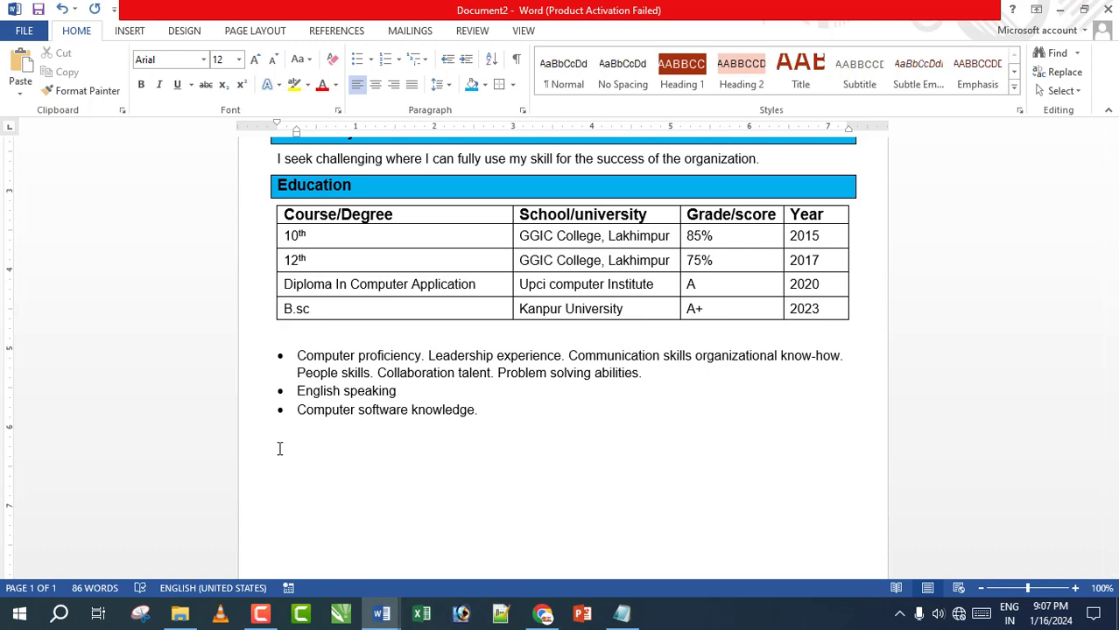
Add an 'Achievement Details' heading in 14 pt bold with a box border and blue shading
text(Achievement Details)
click(252, 452)
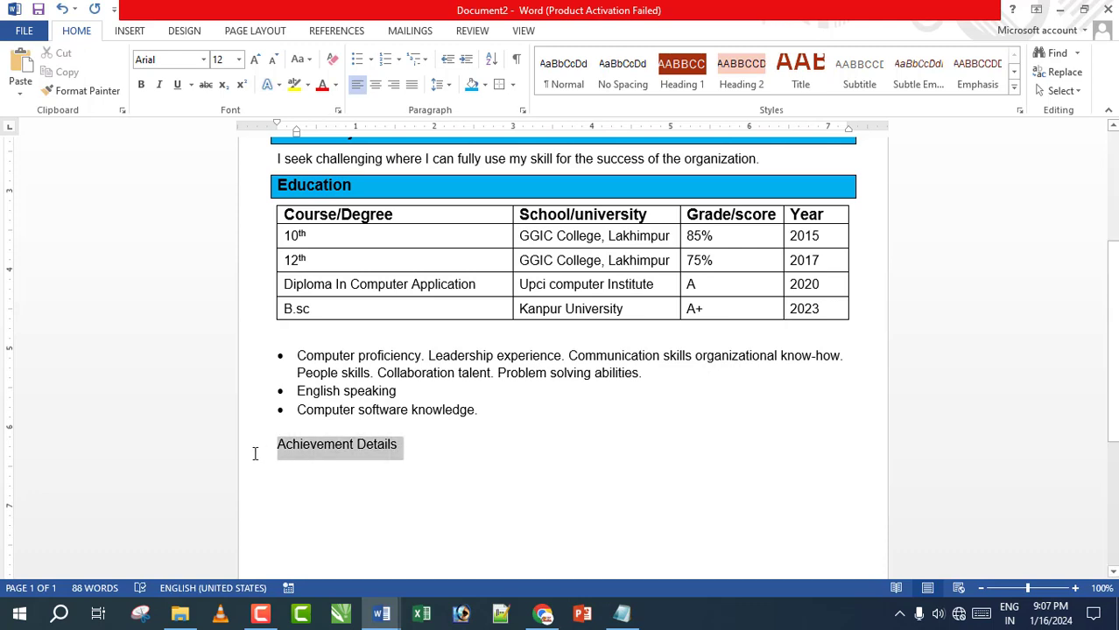
click(238, 59)
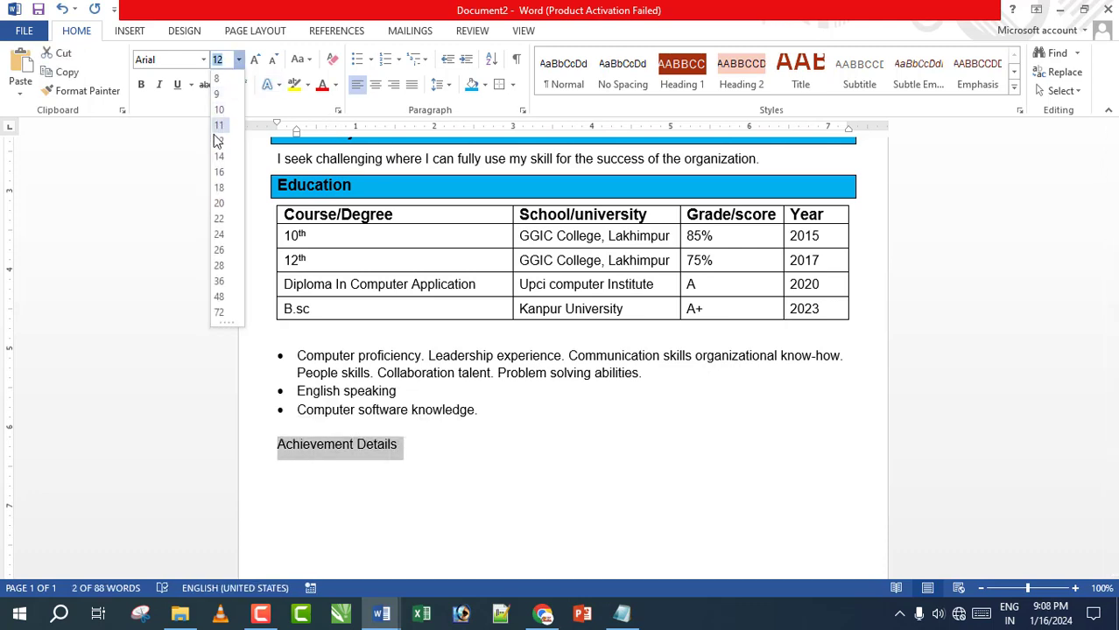
click(217, 155)
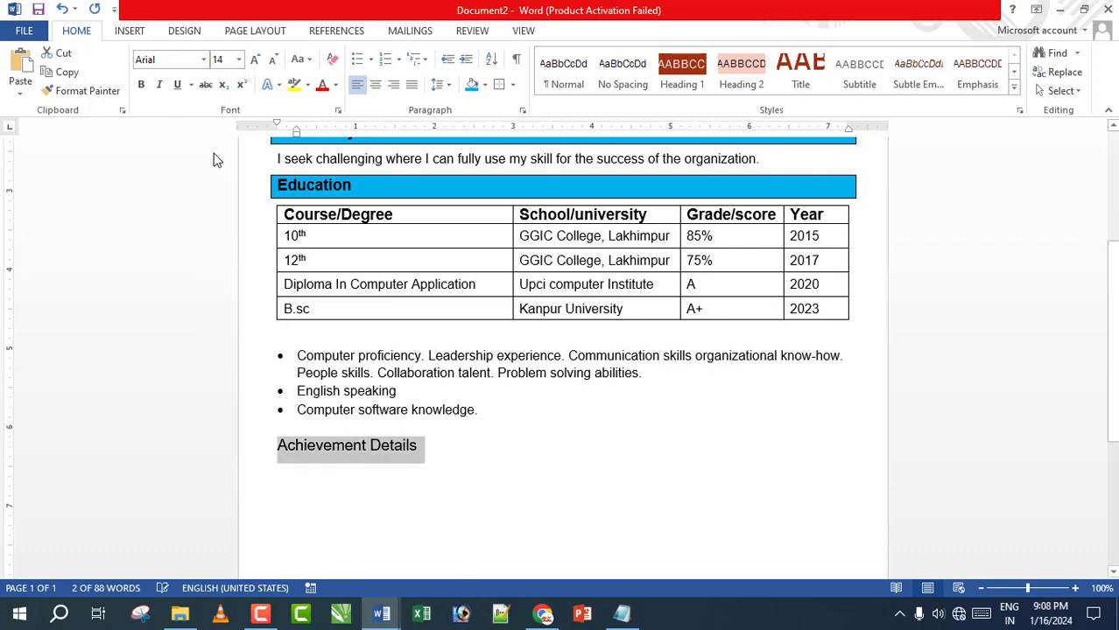
click(141, 85)
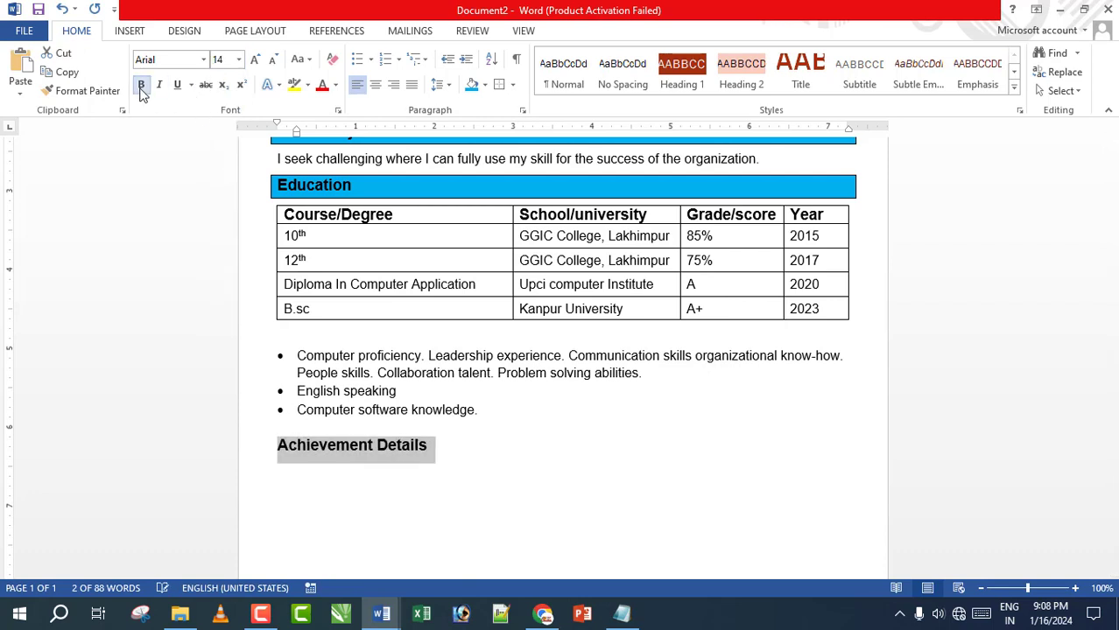
click(499, 85)
click(472, 85)
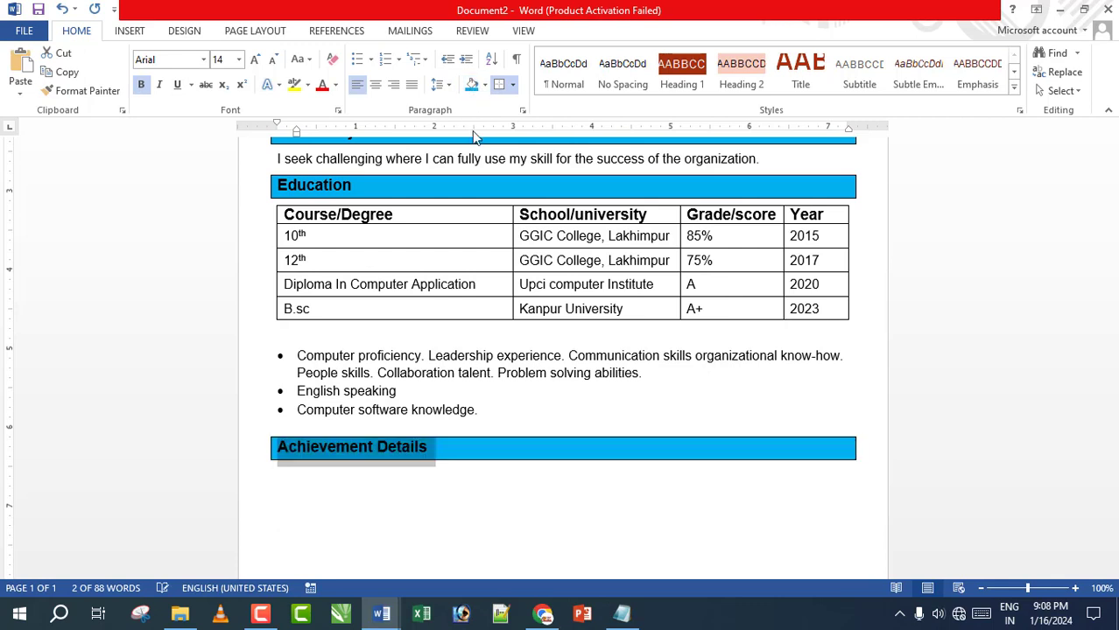
click(310, 481)
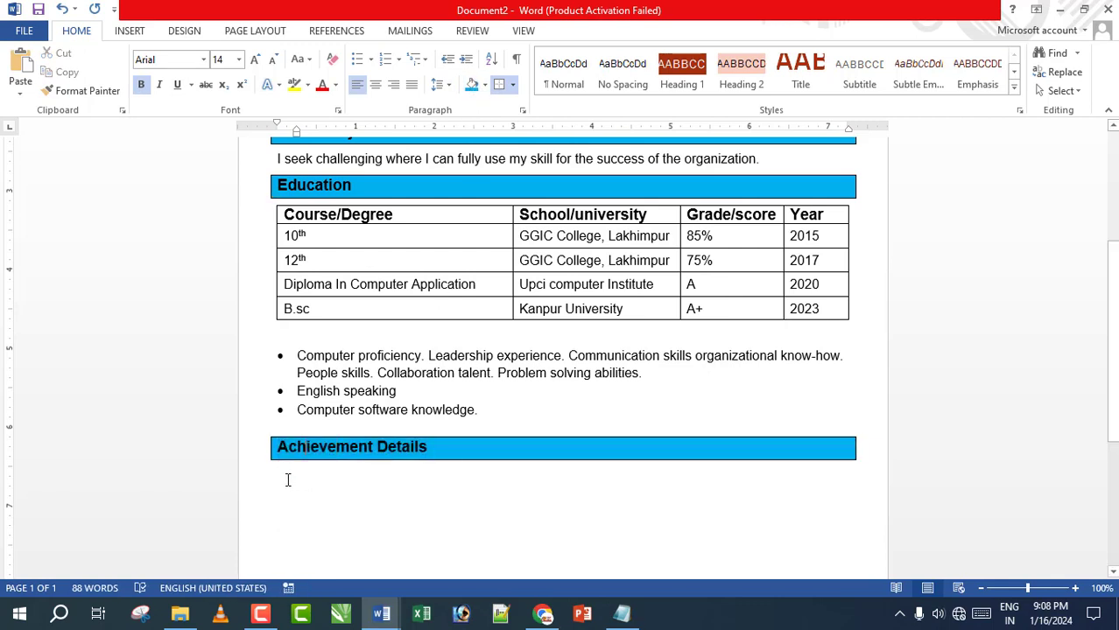
click(287, 479)
Type '1st Award' under the heading in Arial 12
text(1st Award)
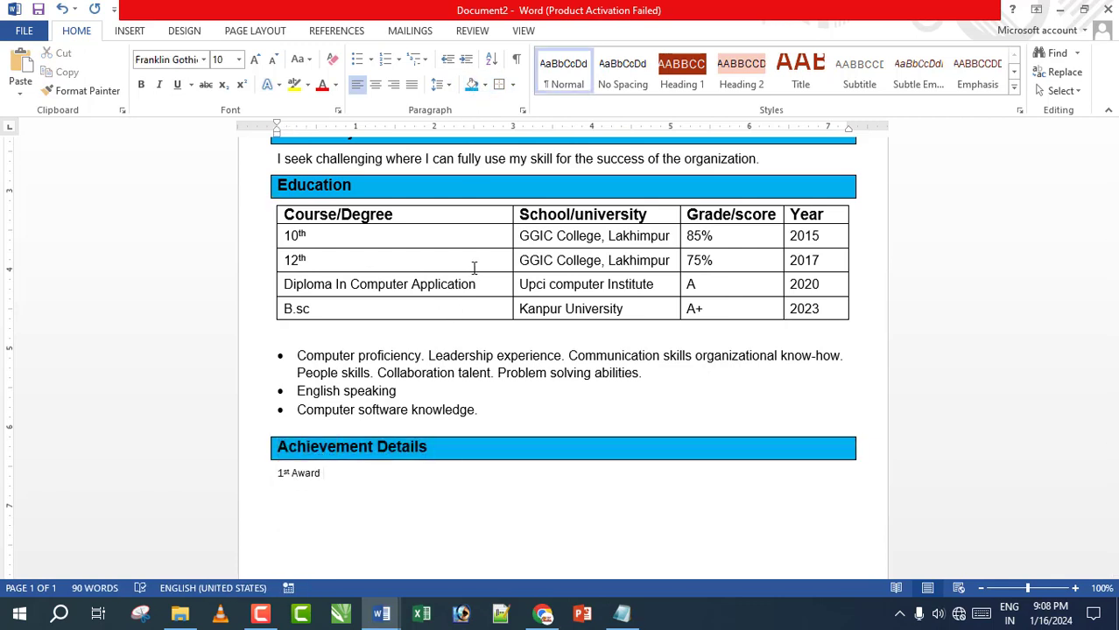
drag(330, 474, 271, 475)
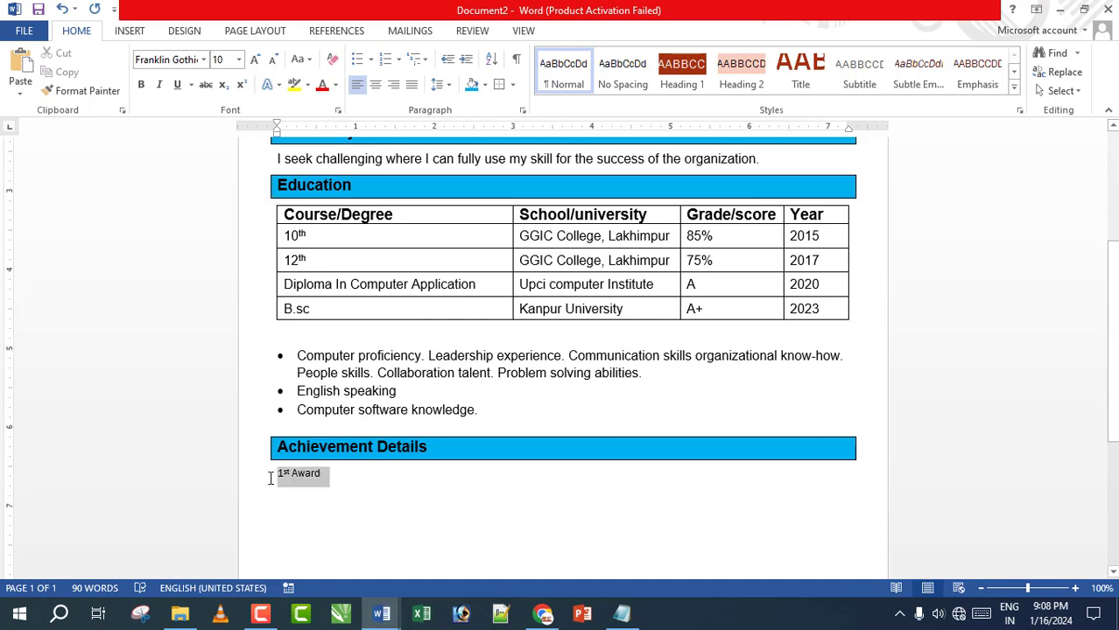
click(203, 59)
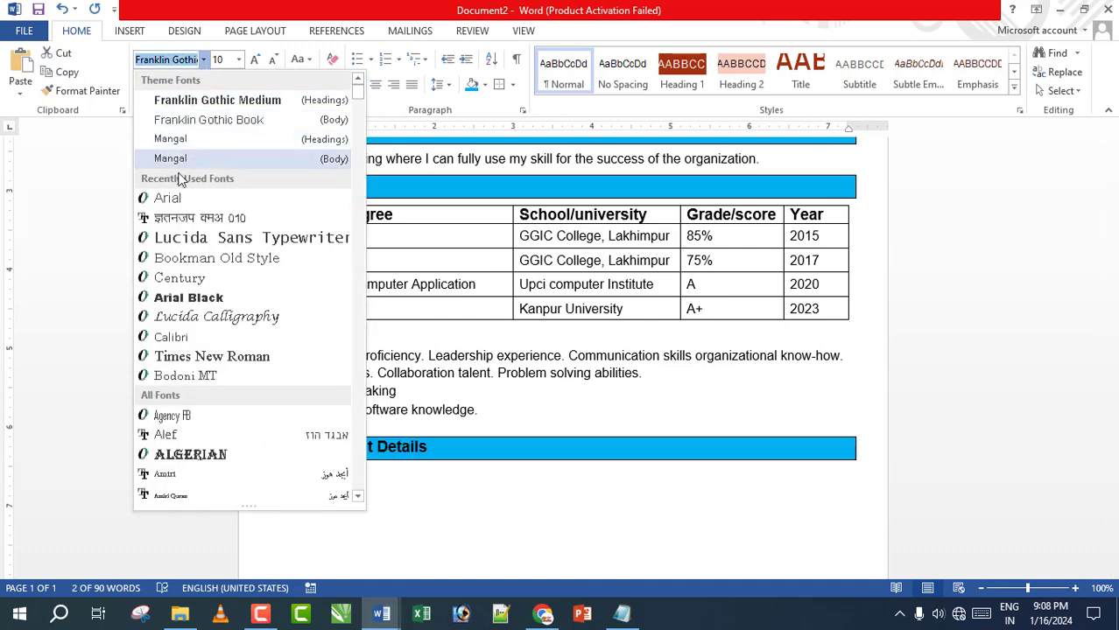
click(170, 198)
click(238, 60)
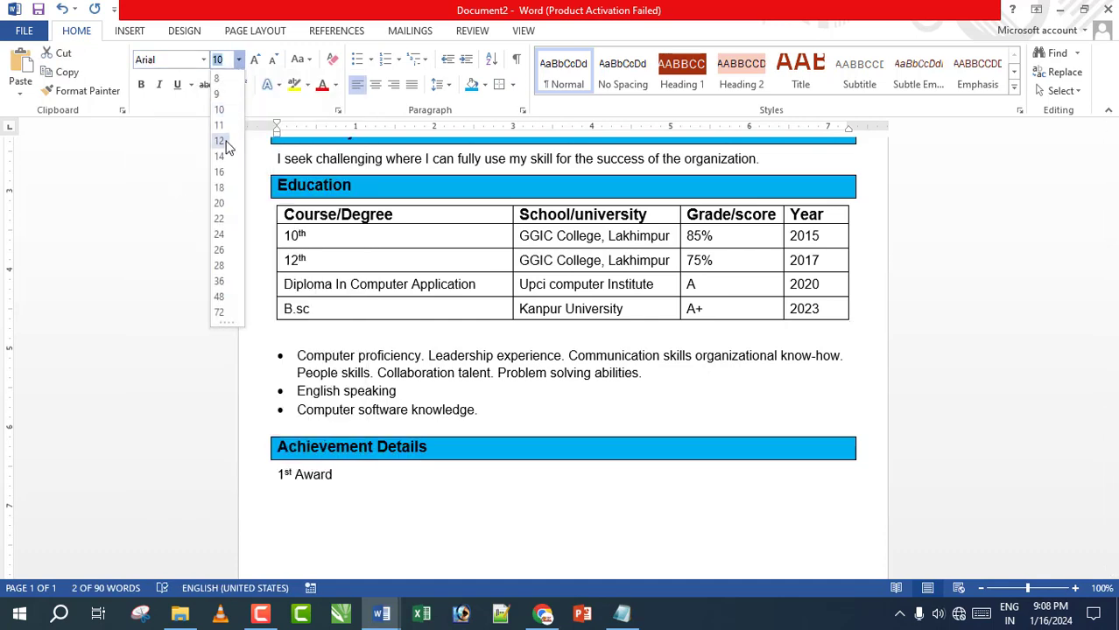
click(221, 141)
click(337, 486)
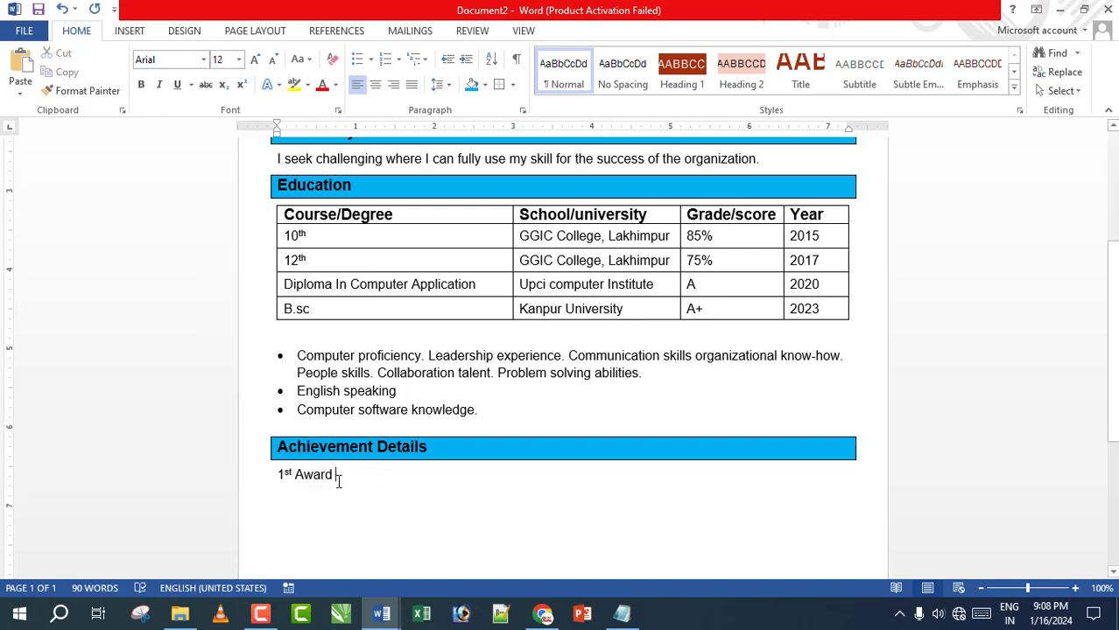
Turn '1st Award' into a bullet item, reapplying Arial 12 pt
drag(339, 481, 279, 475)
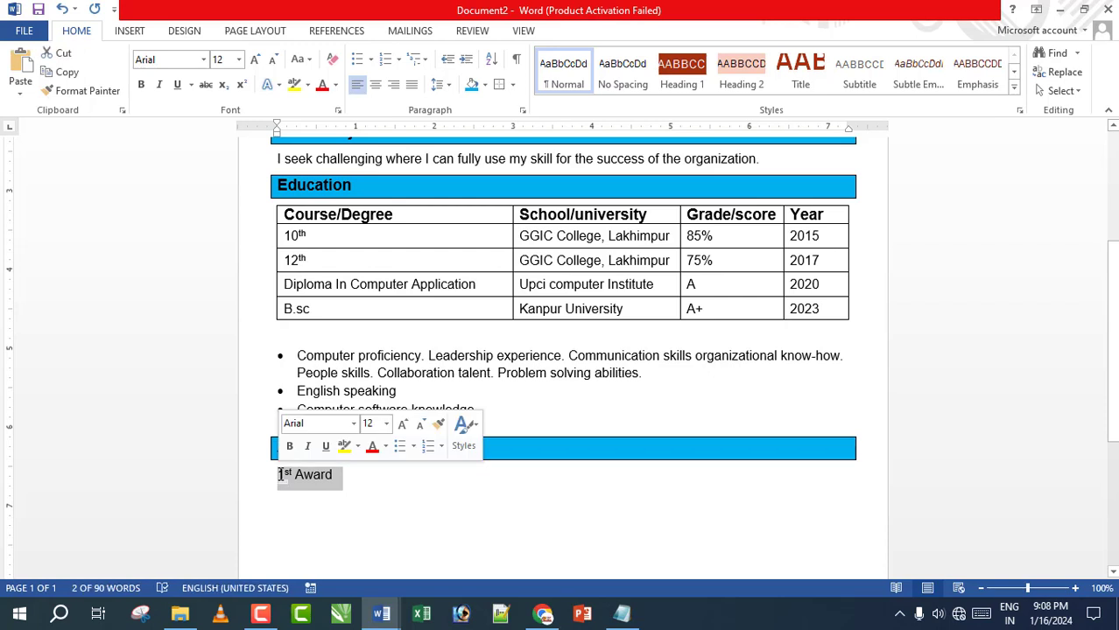
key(ctrl+z)
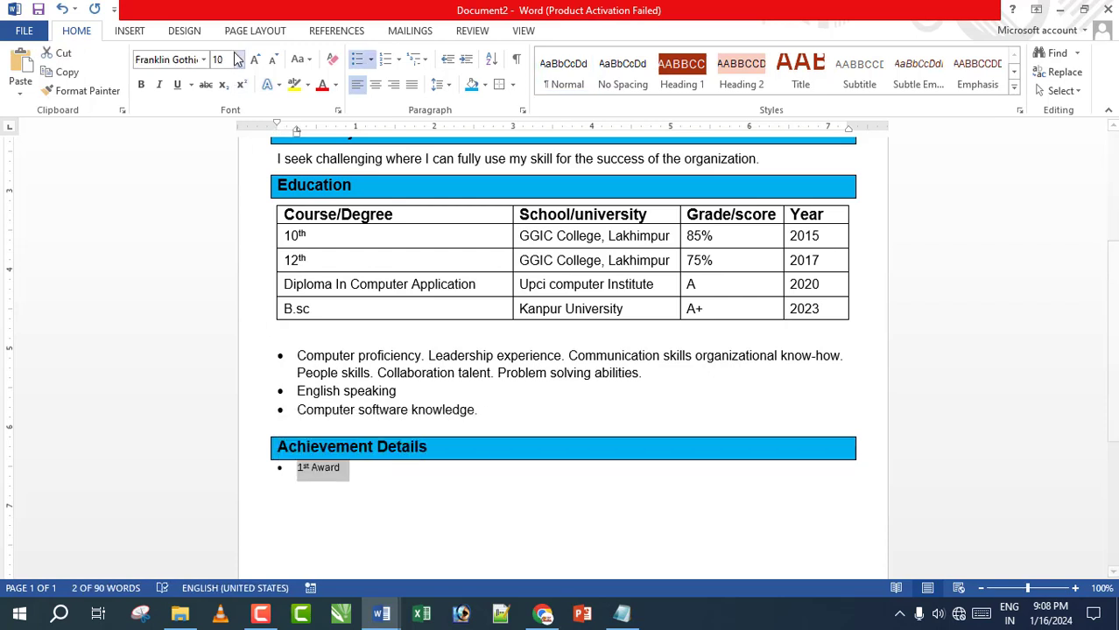
click(238, 60)
click(221, 141)
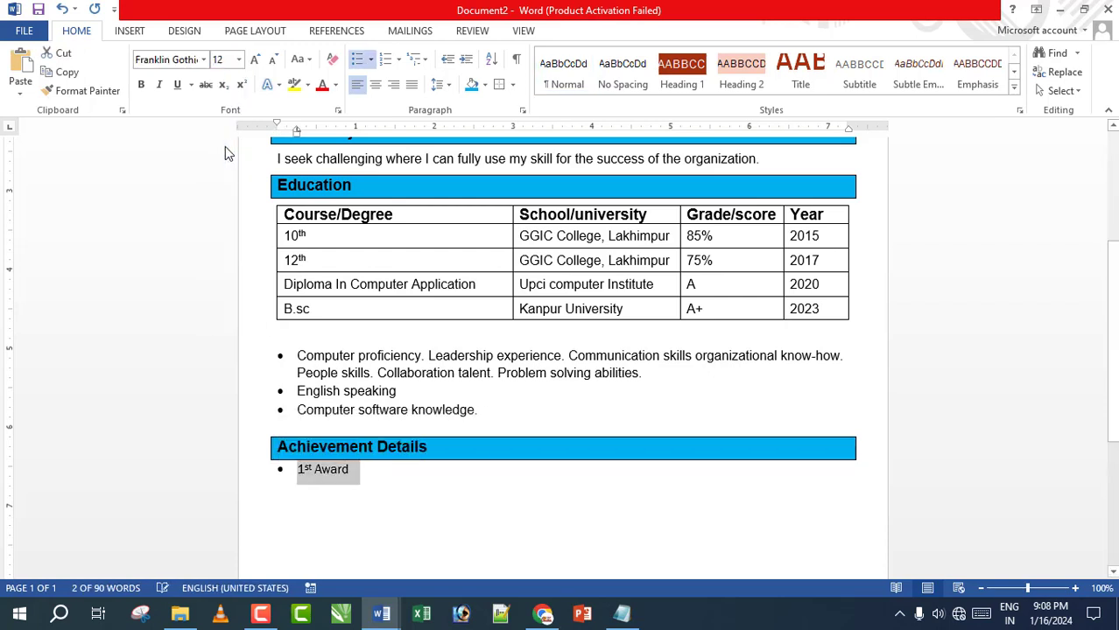
click(203, 59)
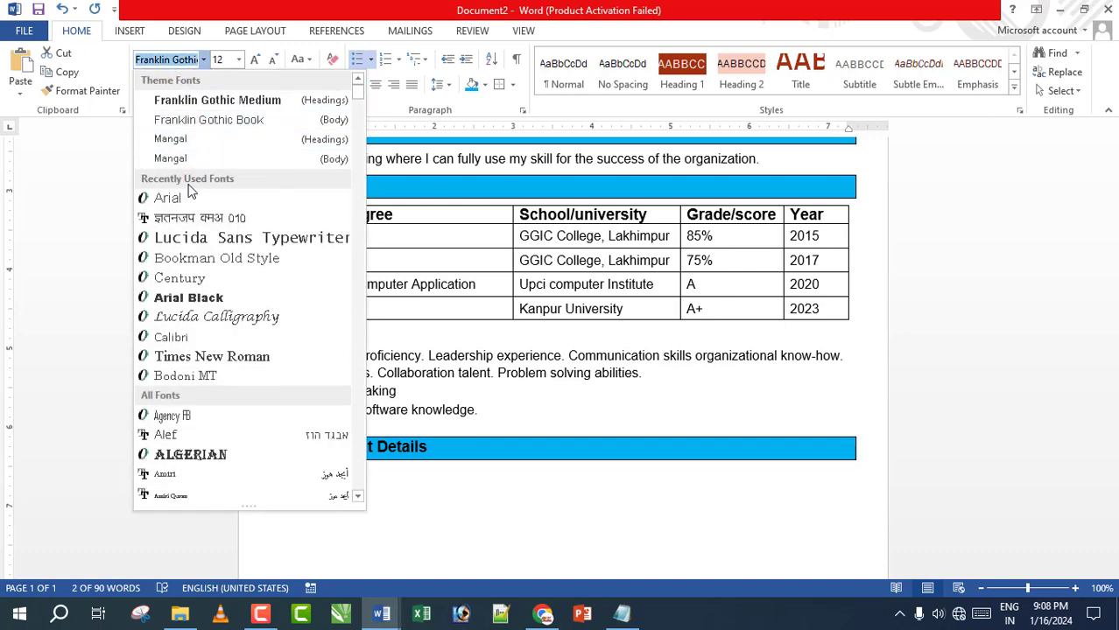
click(191, 199)
click(351, 471)
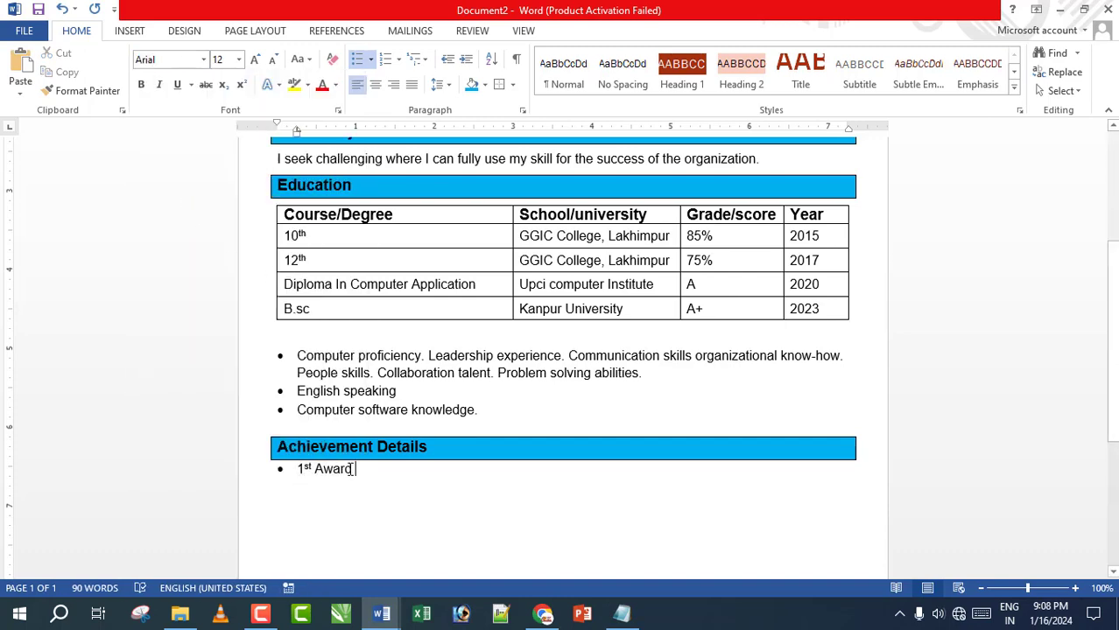
Insert an unbulleted spacer line and finish the bullet with 'in it sector information technology first Award.'
click(291, 470)
key(Return)
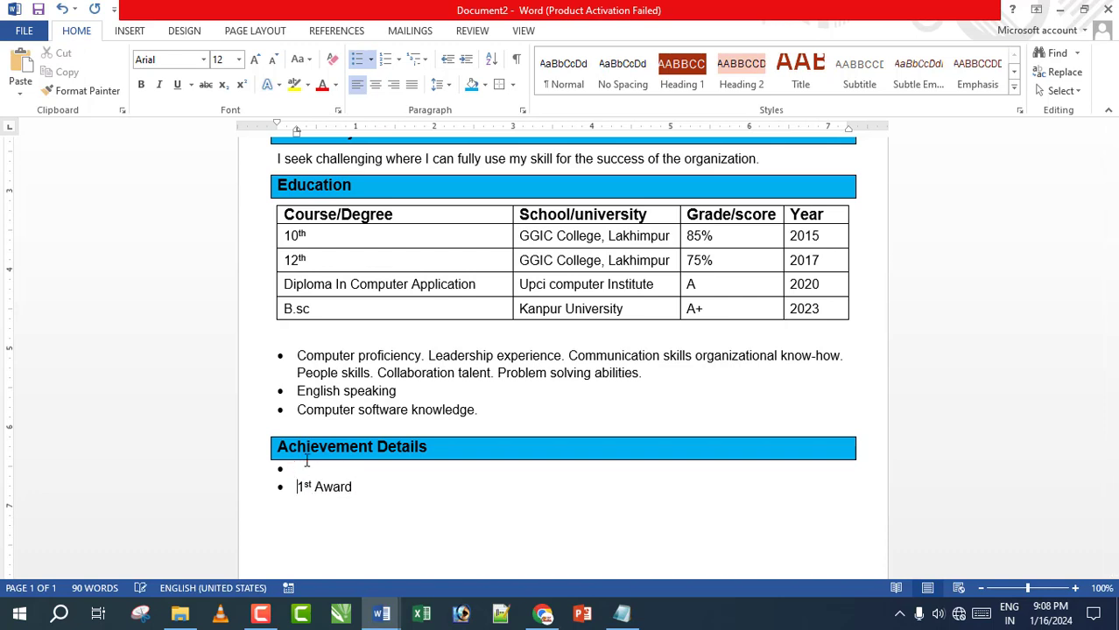
click(294, 470)
key(BackSpace)
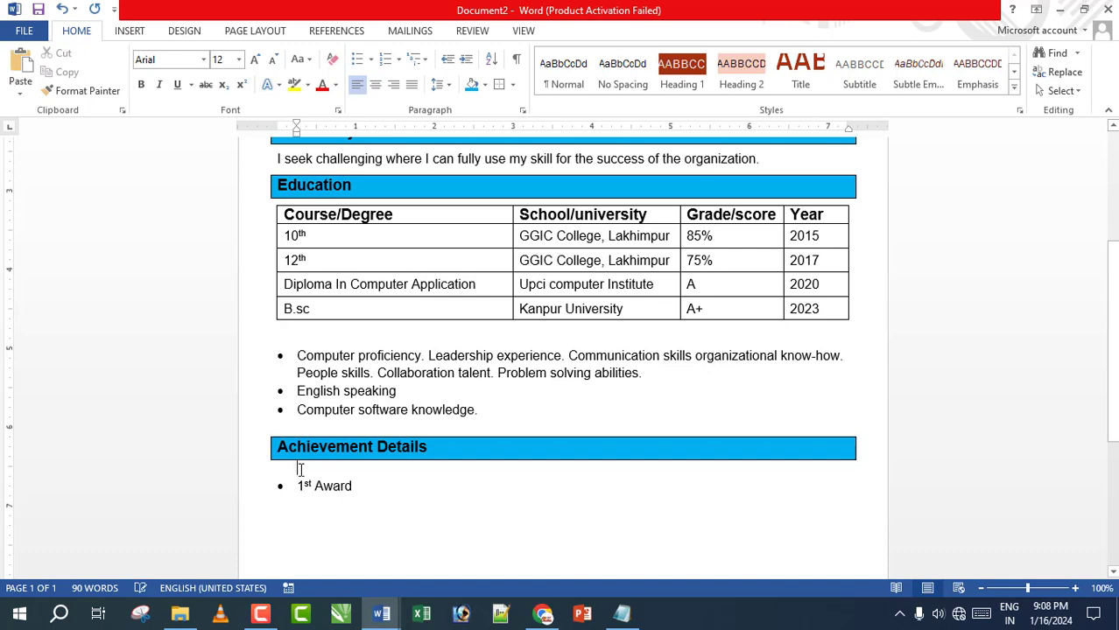
drag(361, 489, 296, 489)
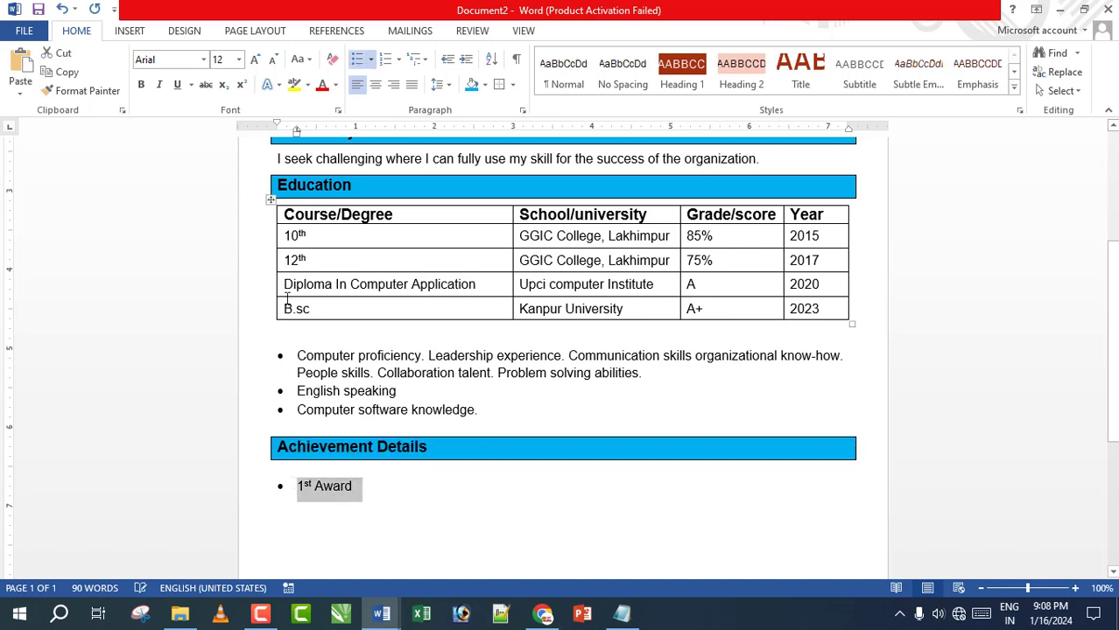
click(370, 487)
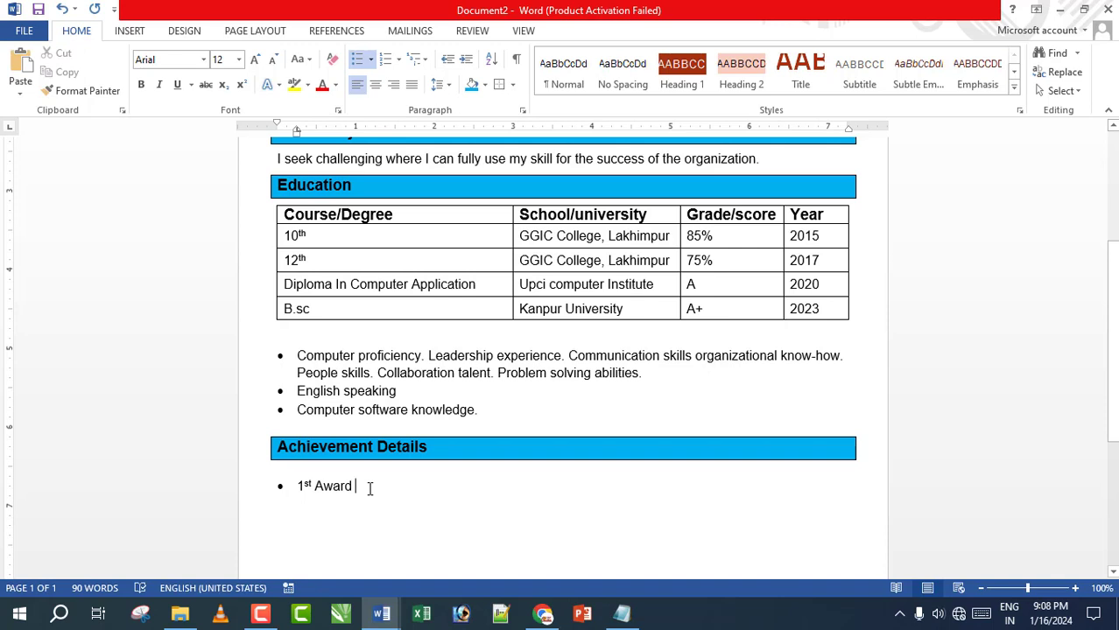
text(in it sector information technology first Award.)
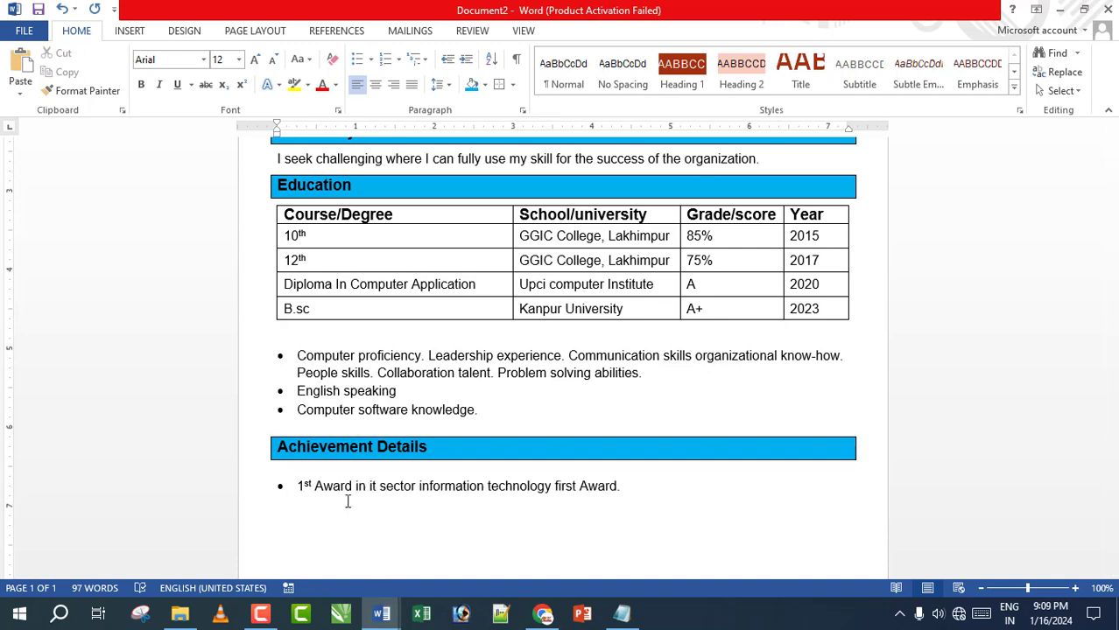
Add a 'Languages' heading in Arial 14 pt bold with a box border
click(298, 530)
text(Languages)
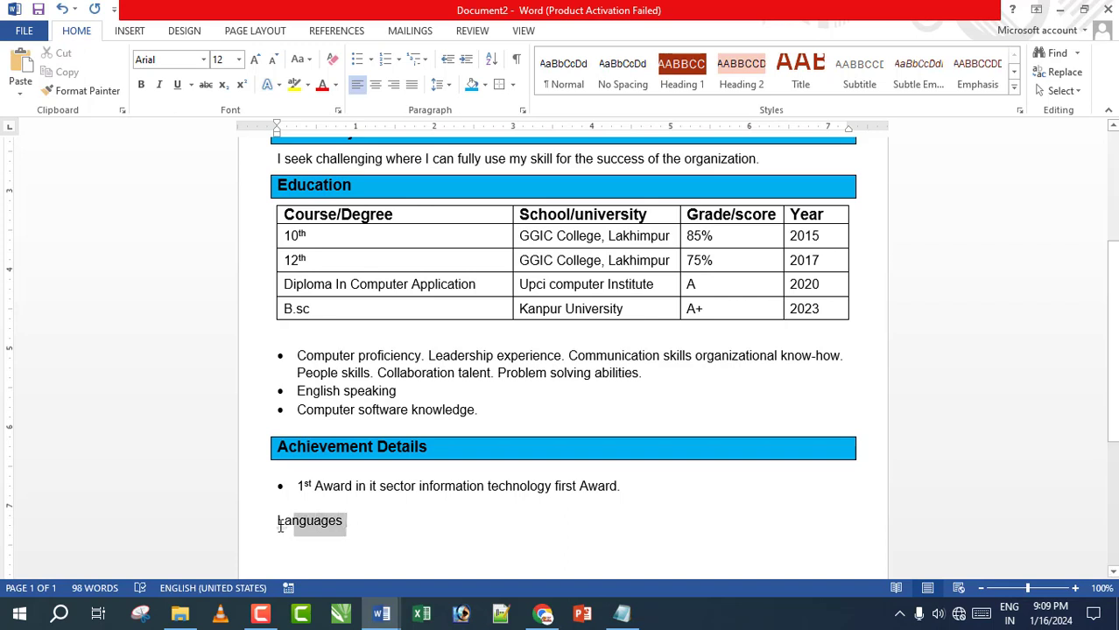
triple_click(297, 522)
click(203, 60)
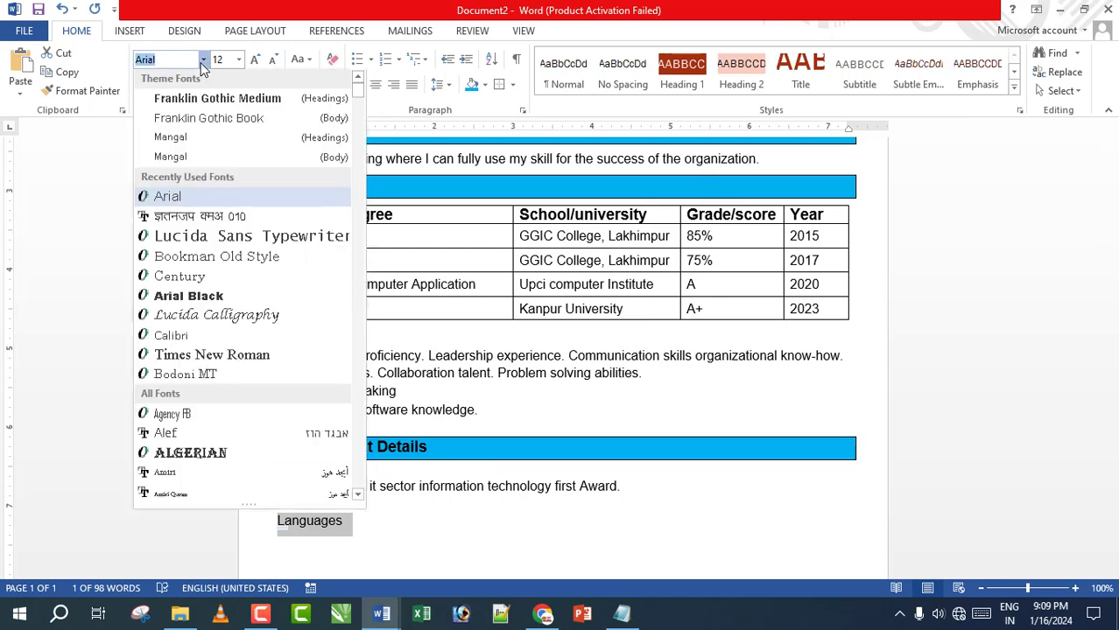
click(203, 59)
click(238, 60)
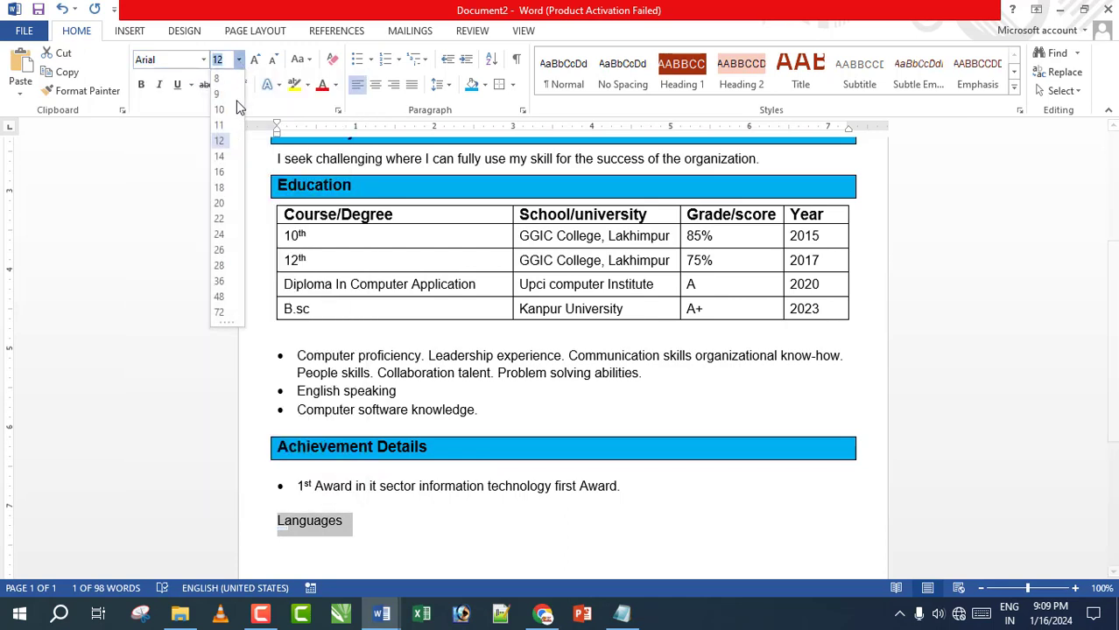
click(219, 156)
click(143, 87)
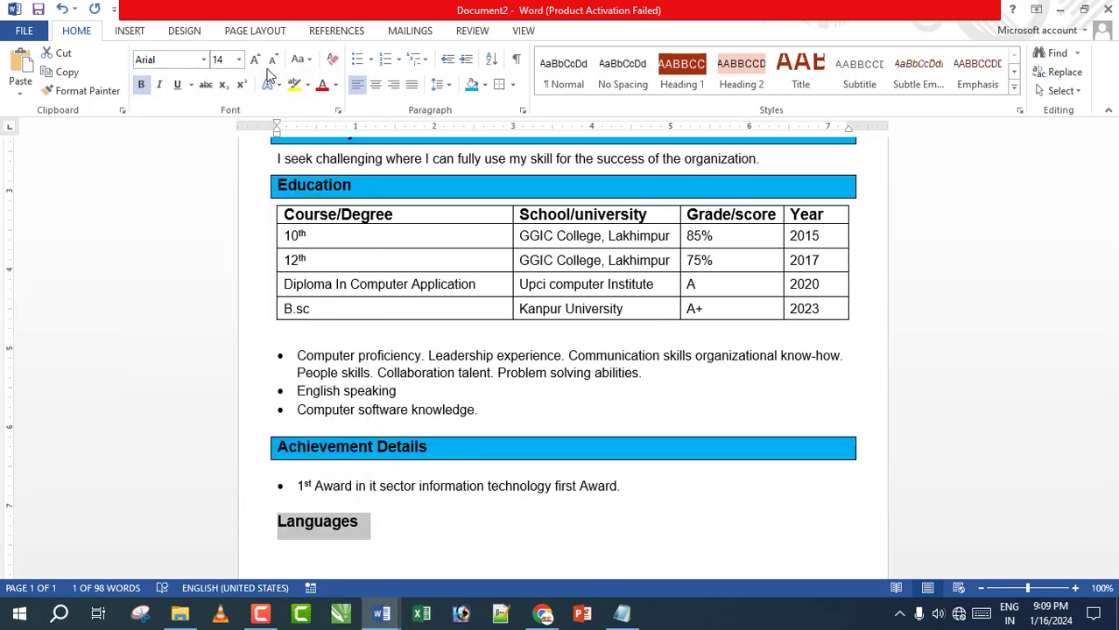
click(497, 88)
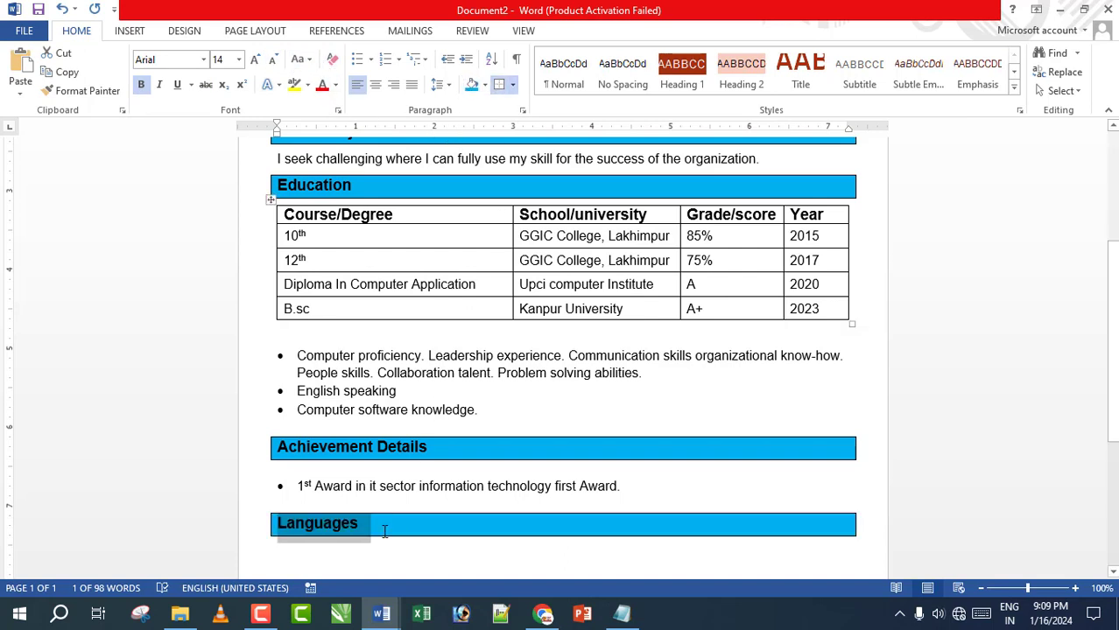
Add a 'Hindi & English' bullet in Arial 14 with an unbulleted spacer line above it
click(350, 544)
text(Hindi & Eng)
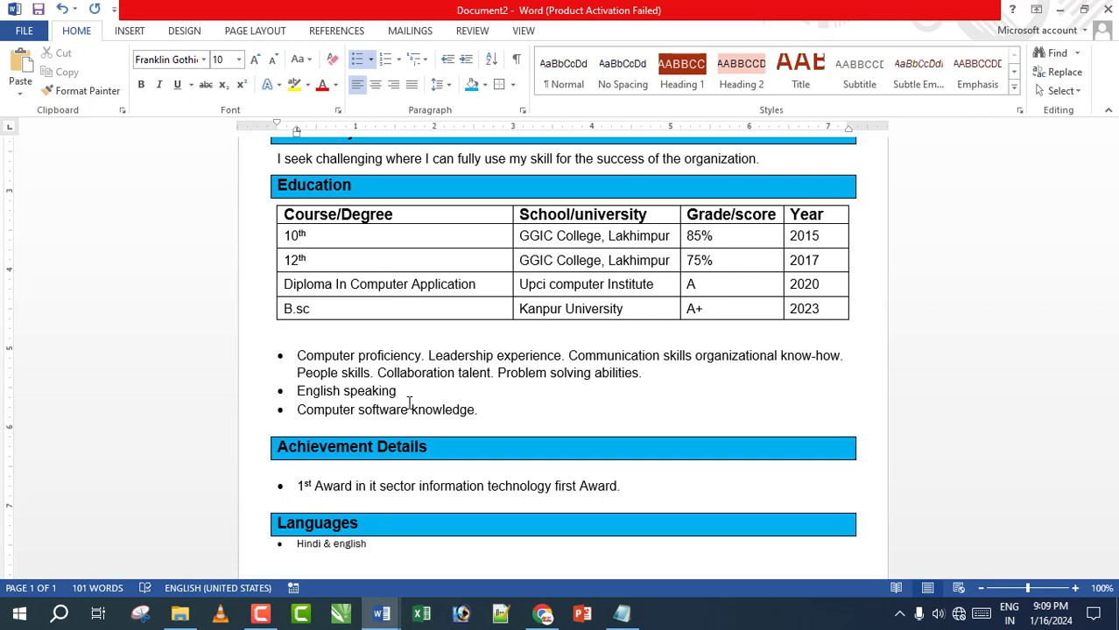
text(lish)
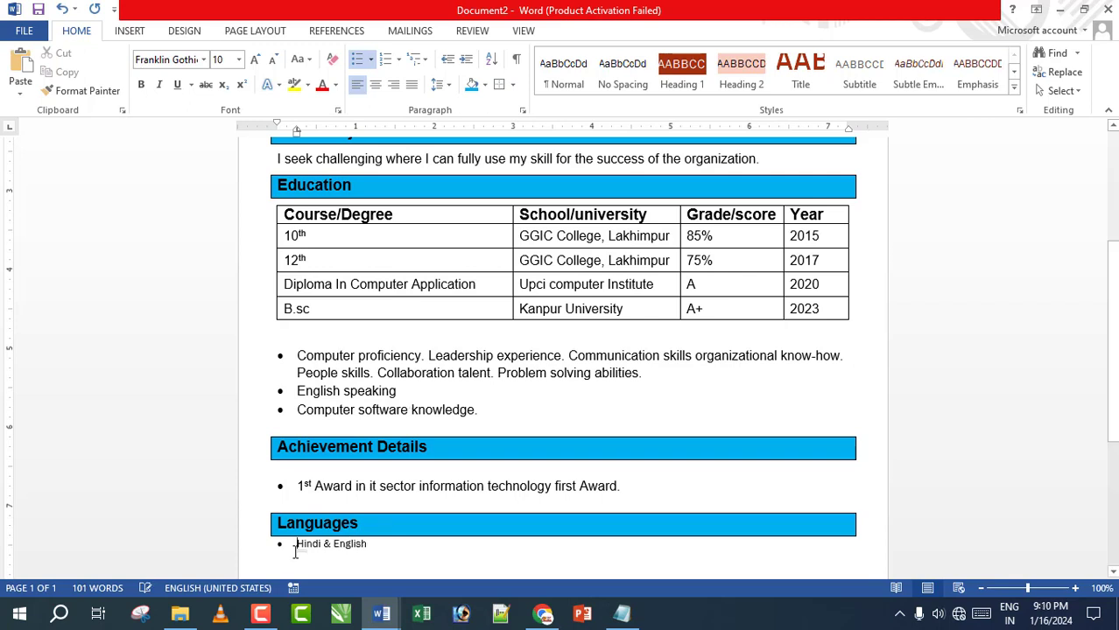
click(296, 544)
key(Return)
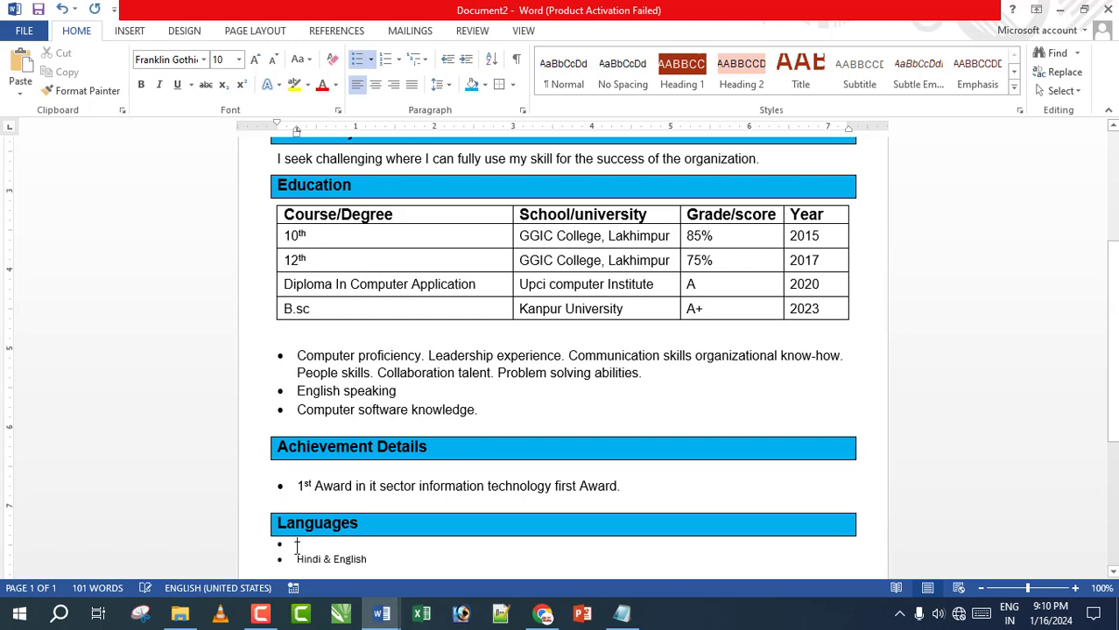
key(BackSpace)
drag(368, 558, 295, 559)
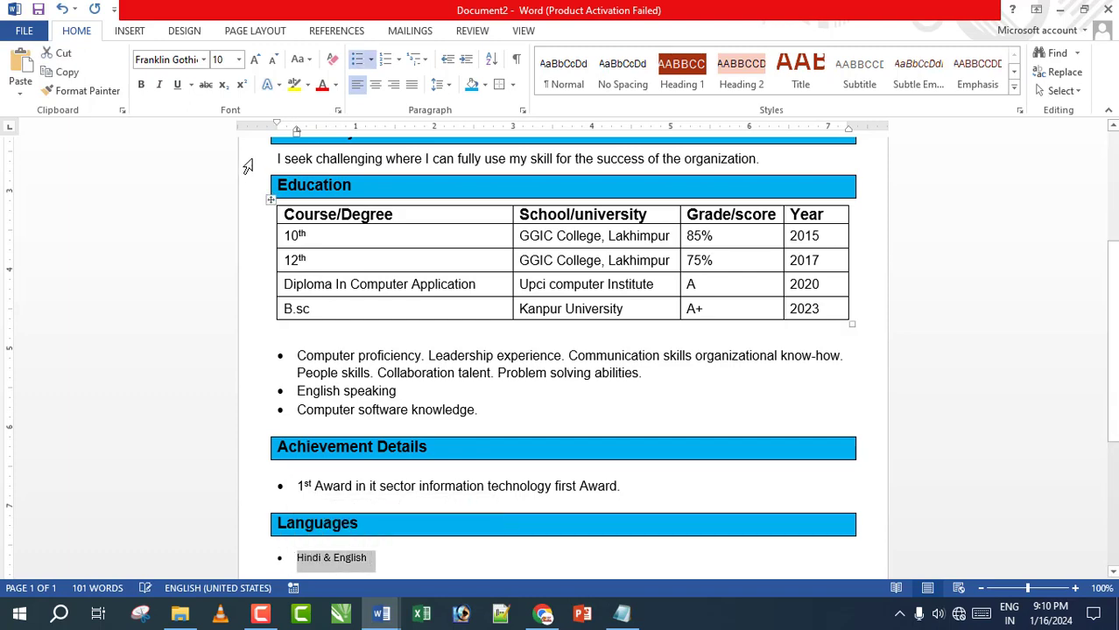
click(203, 61)
click(187, 200)
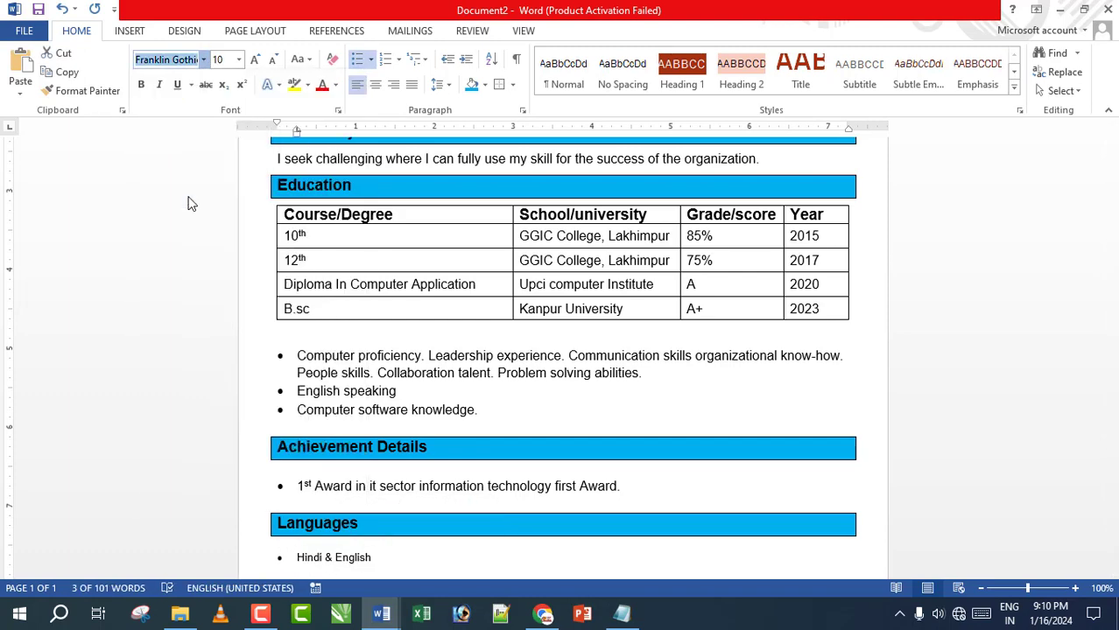
click(238, 59)
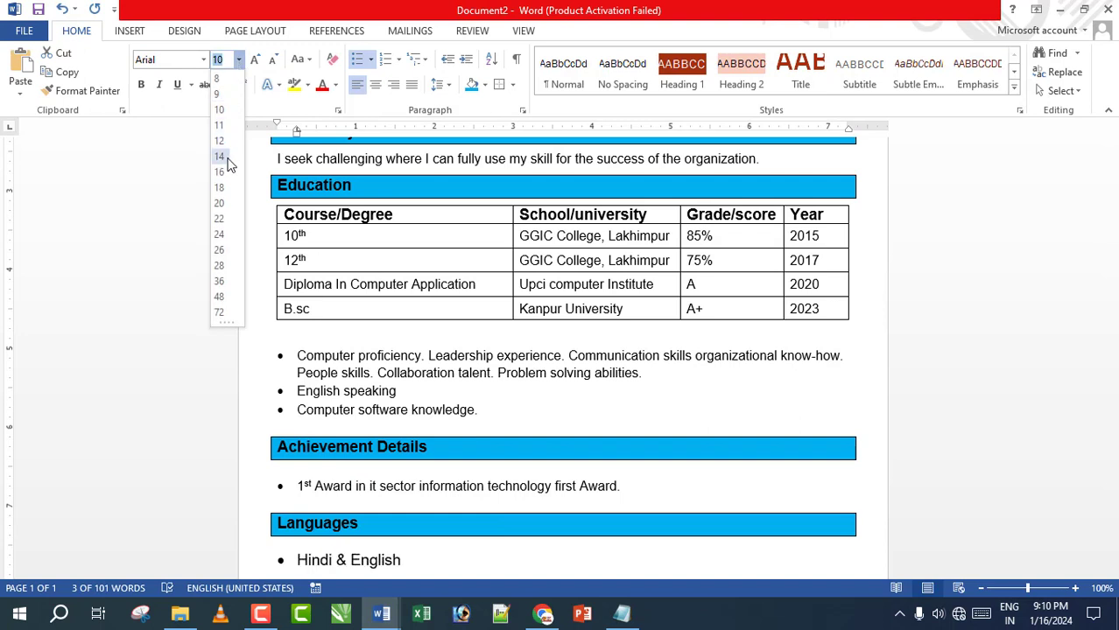
click(220, 156)
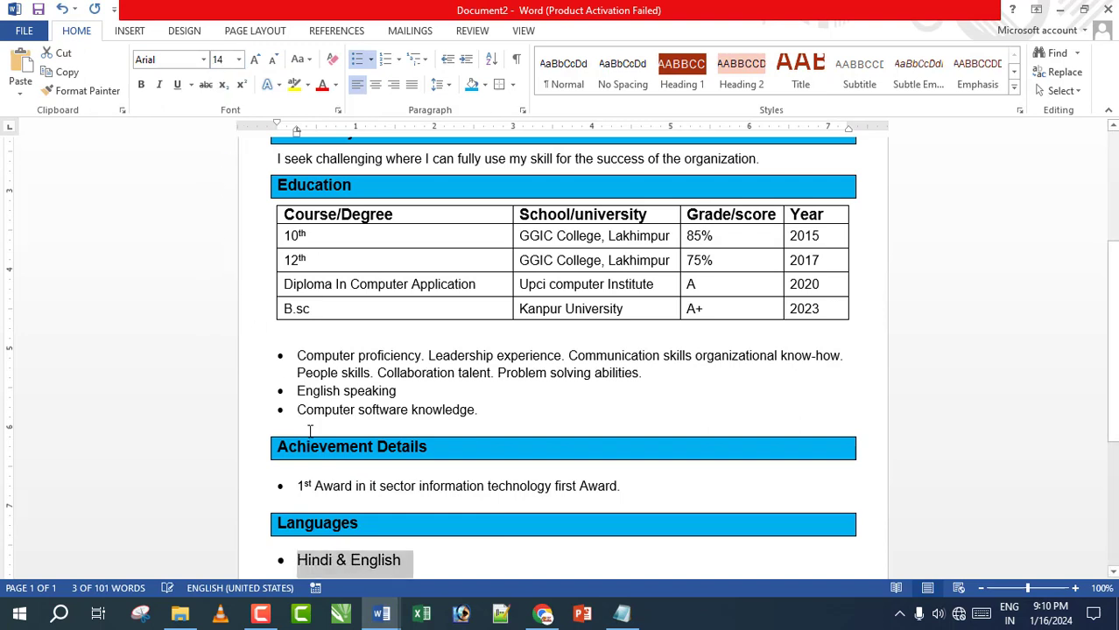
Start a new unbulleted line below the languages and paste in the Personal Details heading
click(413, 567)
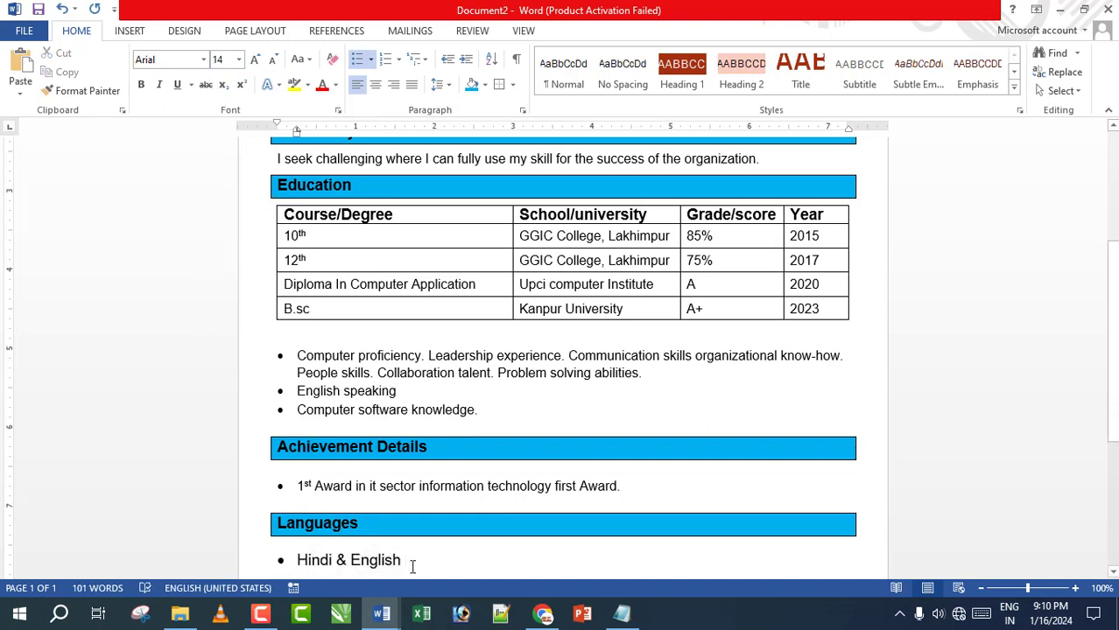
key(Return)
key(Return)
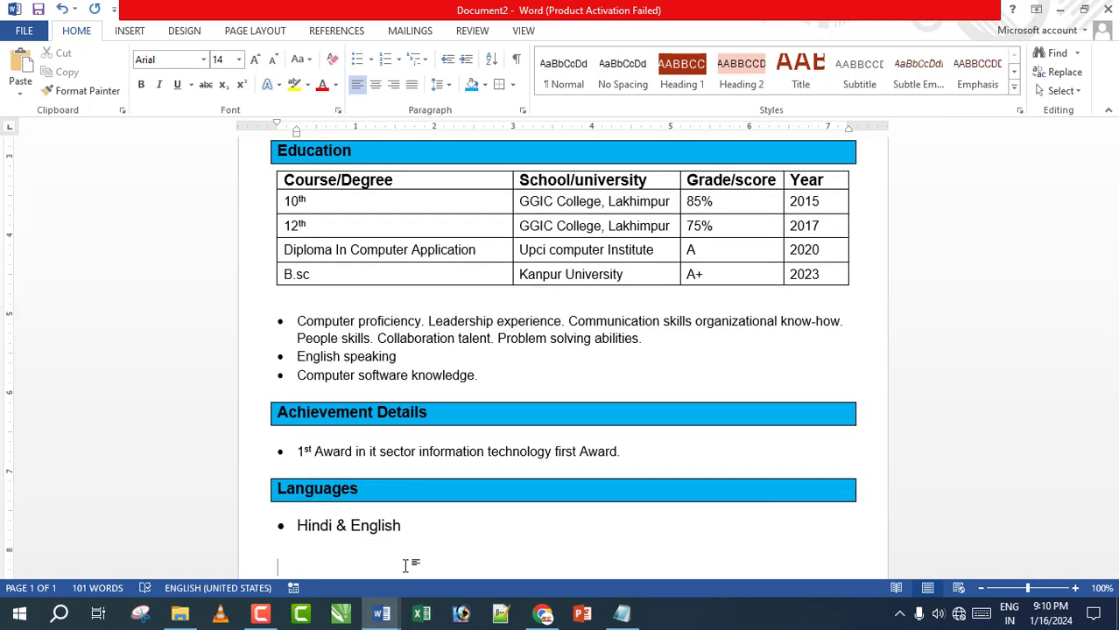
text(Personal Details)
Make 'Personal Details' a bold heading with a box border and blue shading
drag(398, 334, 277, 334)
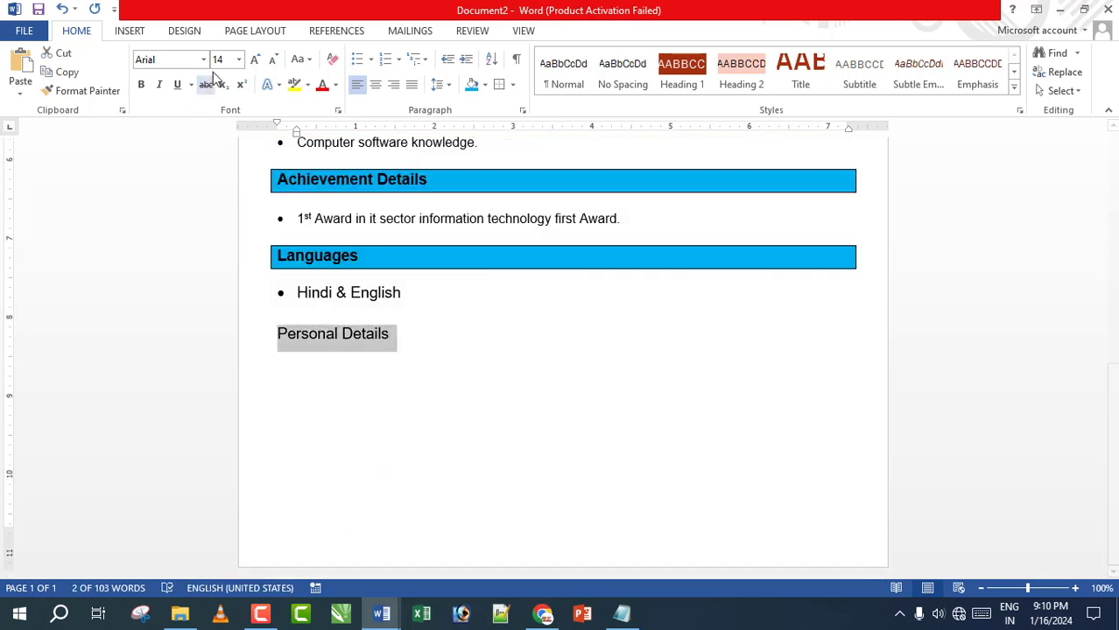
click(141, 84)
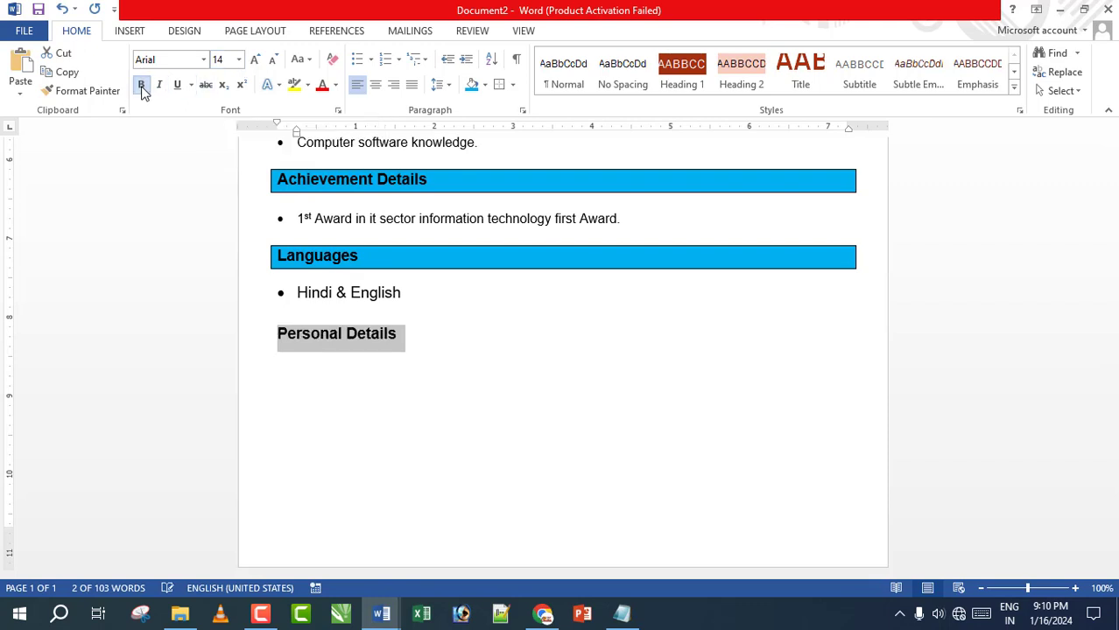
click(499, 84)
click(472, 85)
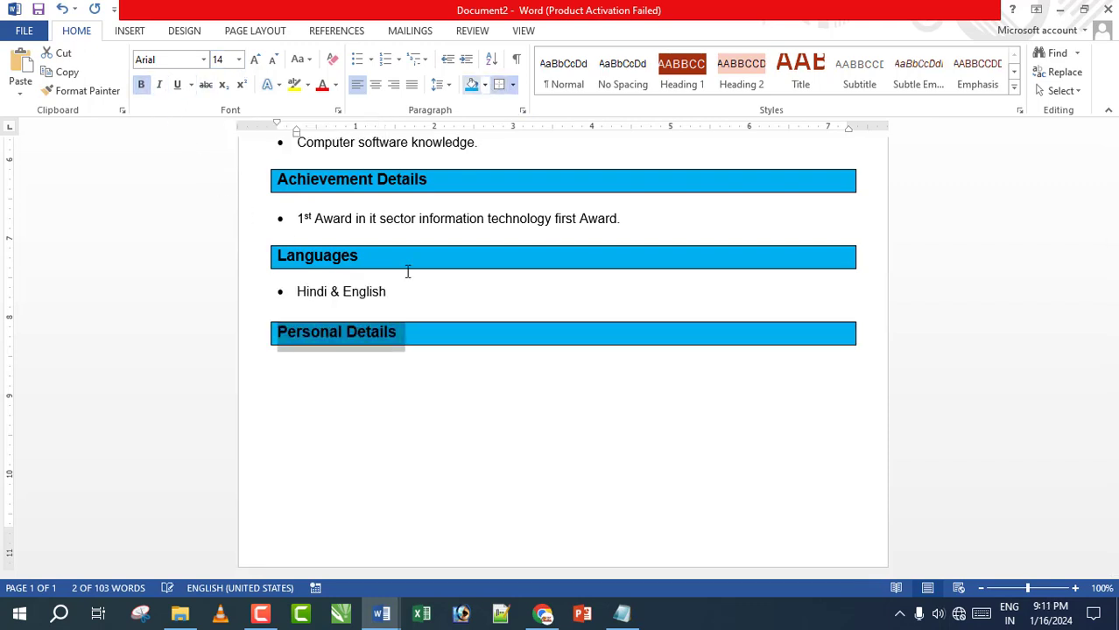
click(323, 378)
click(289, 373)
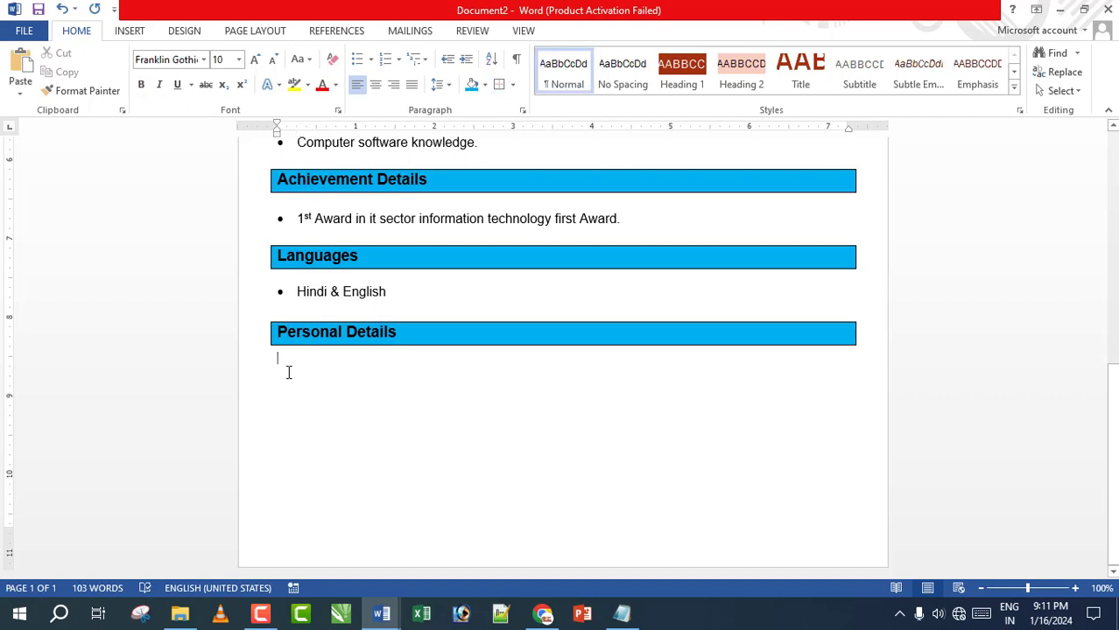
Start the bulleted details list, setting 'Date of Birth' to Arial 12 pt
key(ctrl+shift+l)
text(Date of Birth)
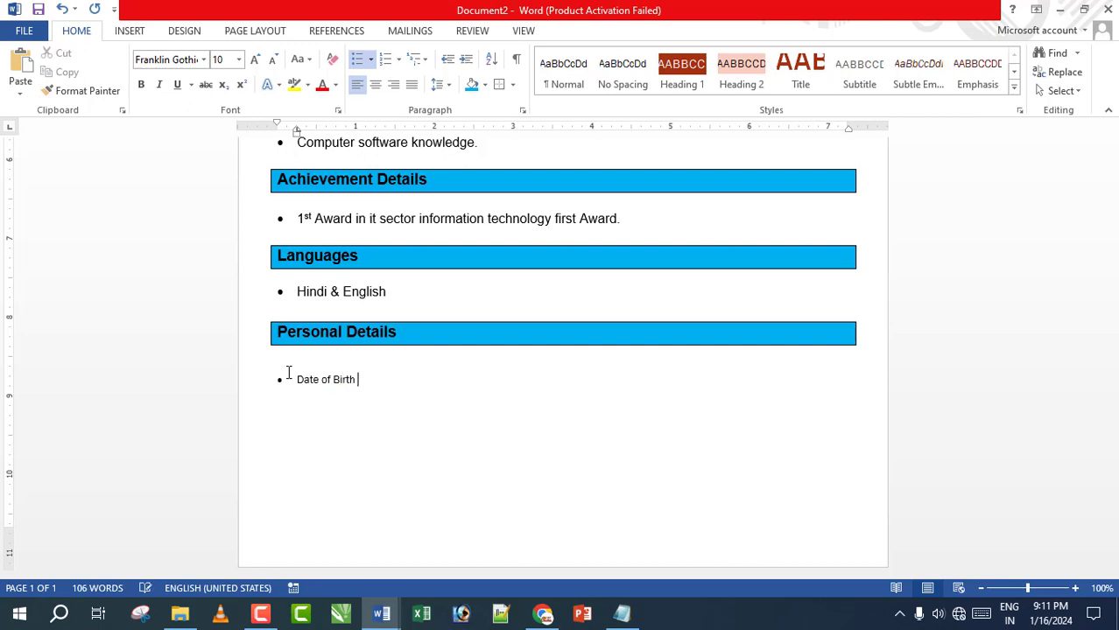
drag(365, 379, 282, 380)
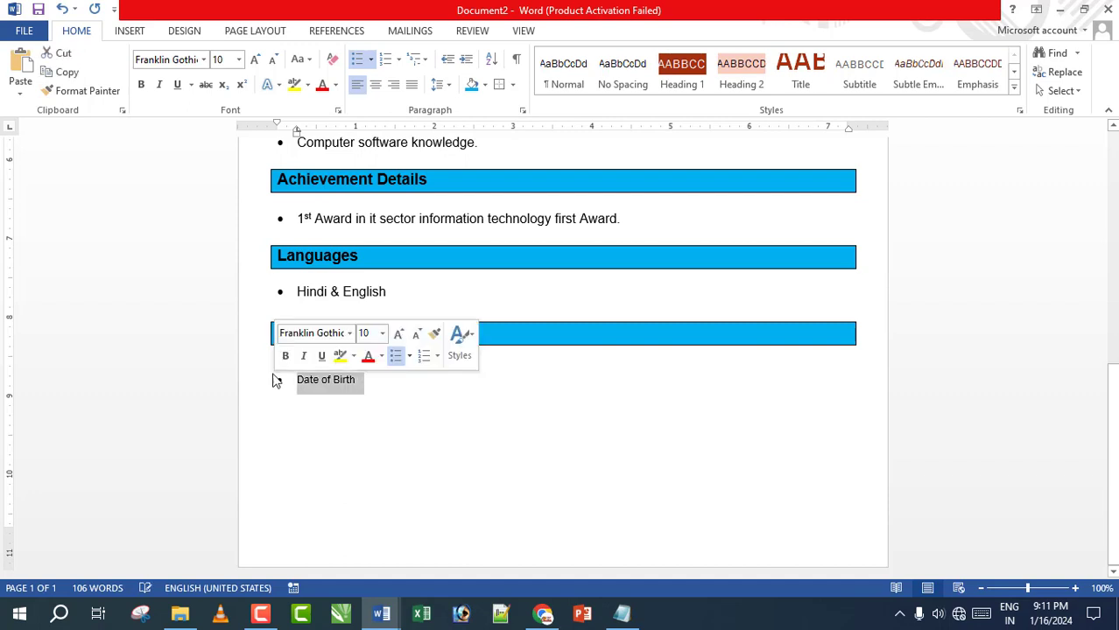
click(238, 59)
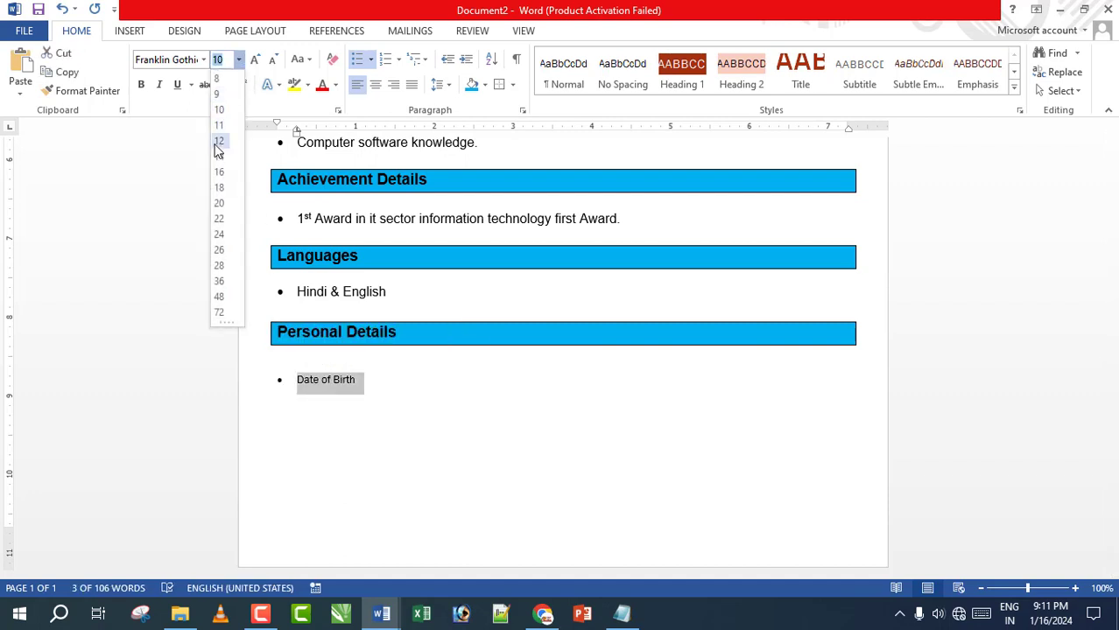
click(219, 142)
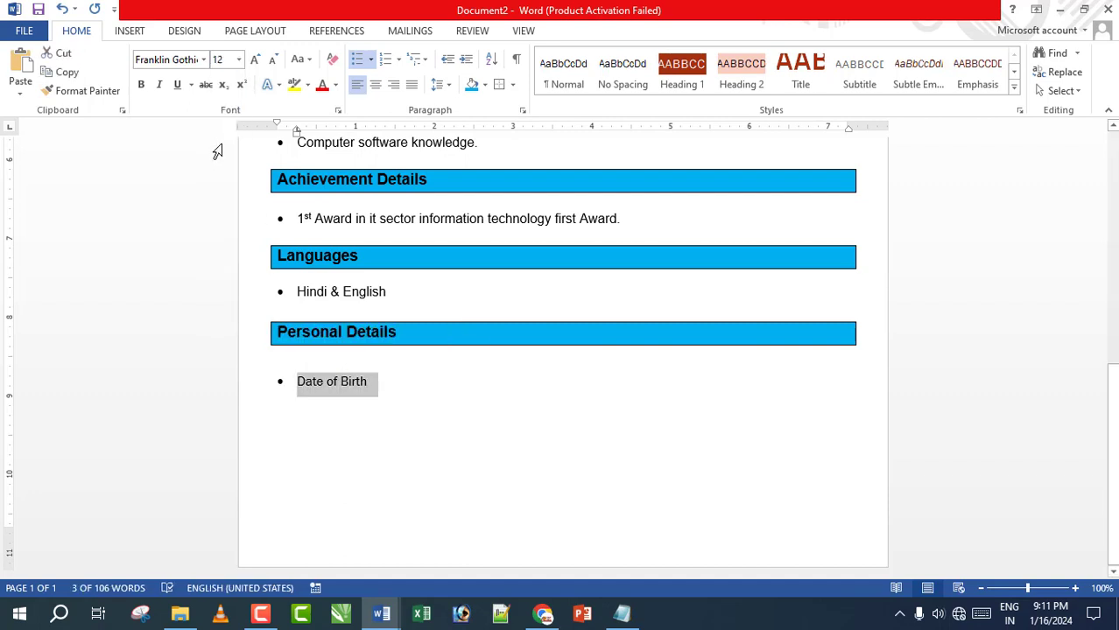
click(203, 60)
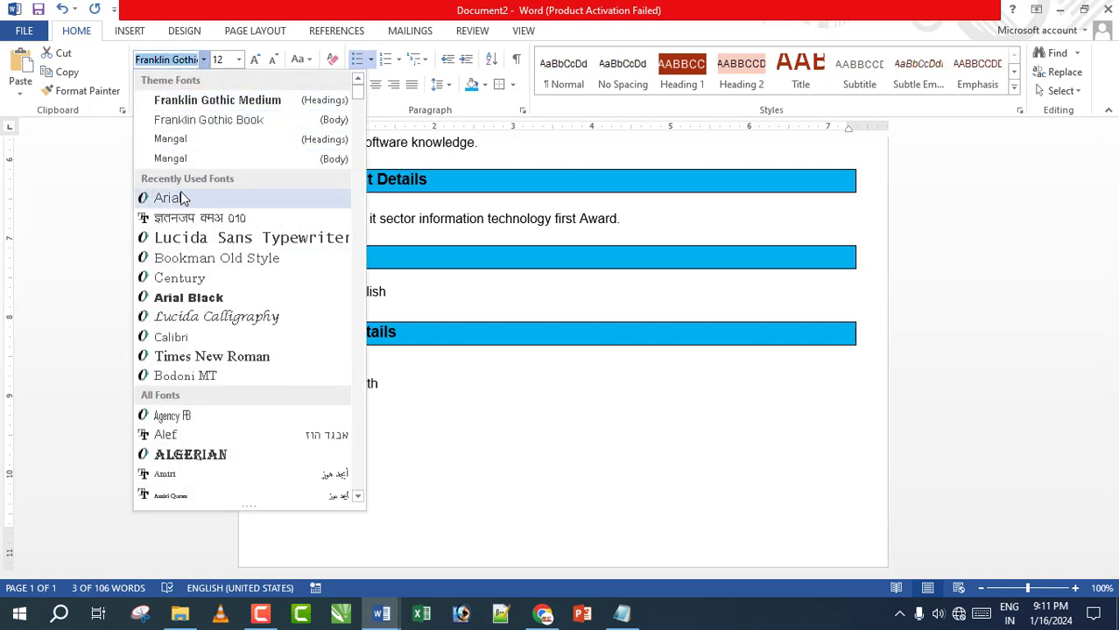
click(171, 199)
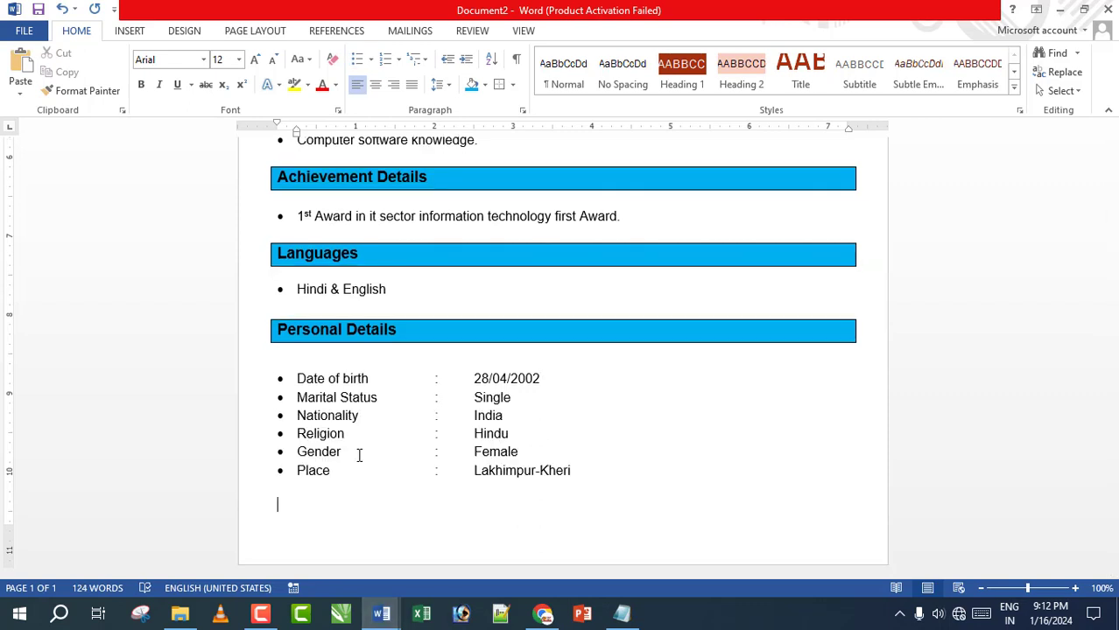
Add a 'Declaration' heading in 14 pt bold with a box border and blue shading
text(Declaration)
double_click(295, 505)
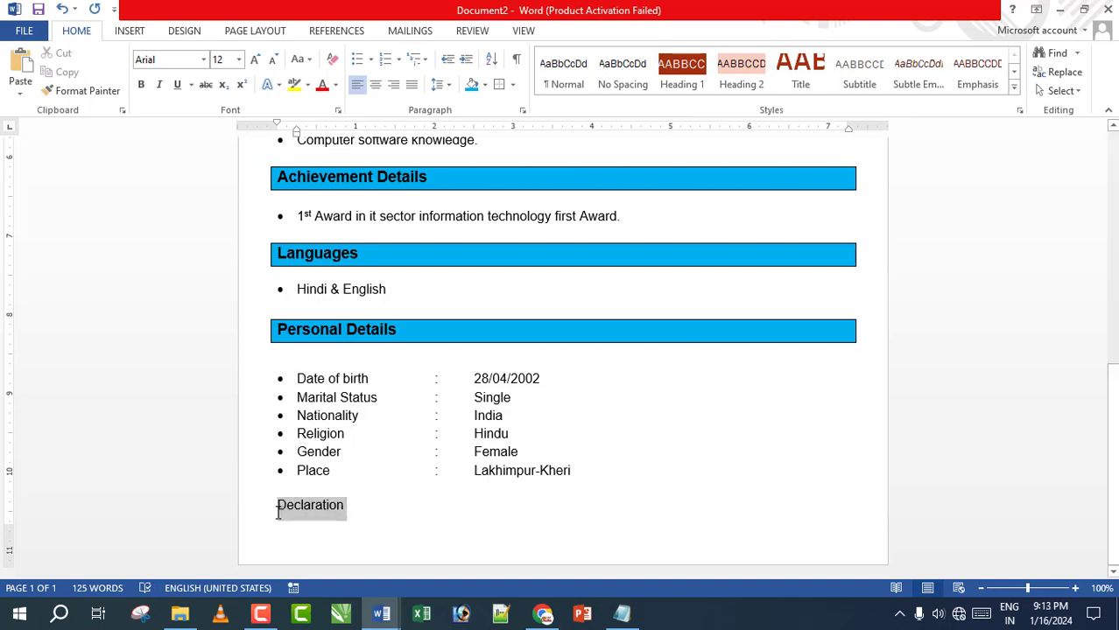
click(237, 59)
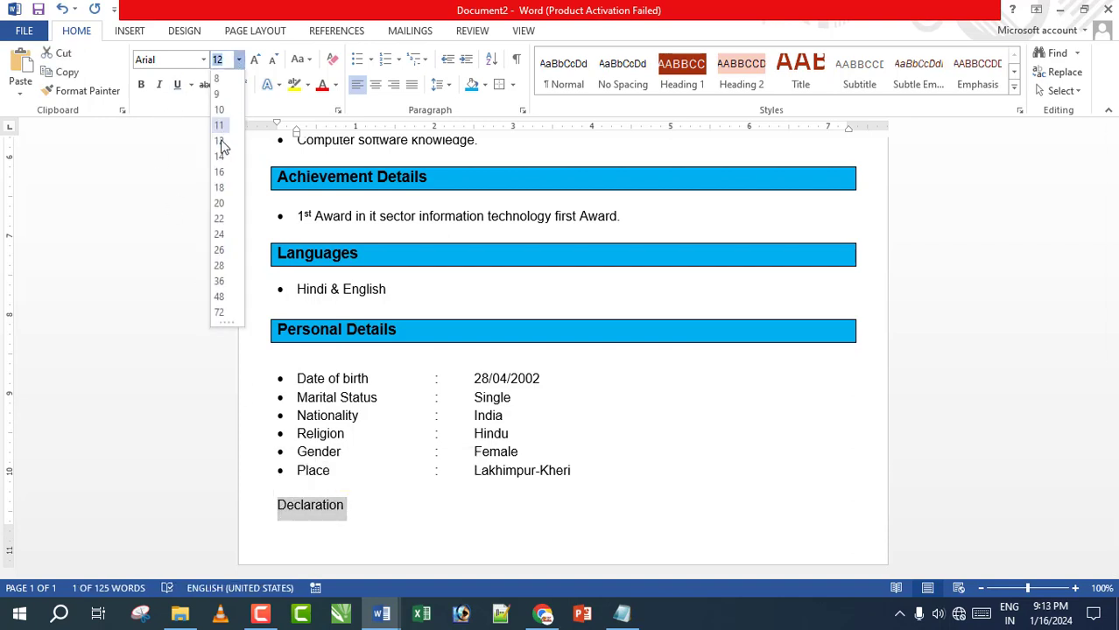
click(220, 166)
click(141, 84)
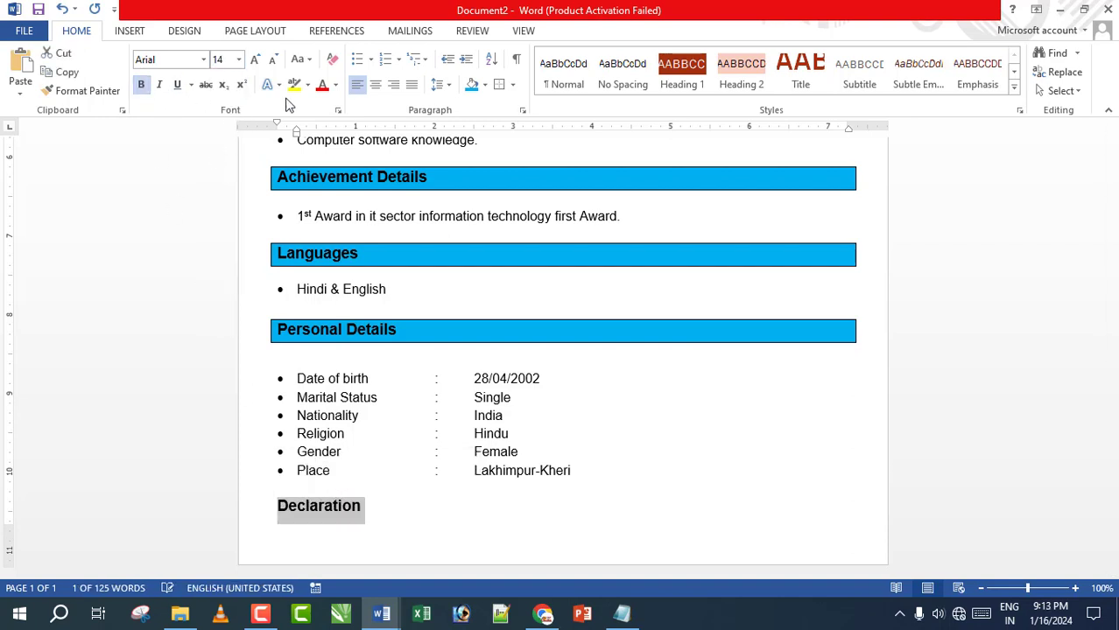
click(499, 84)
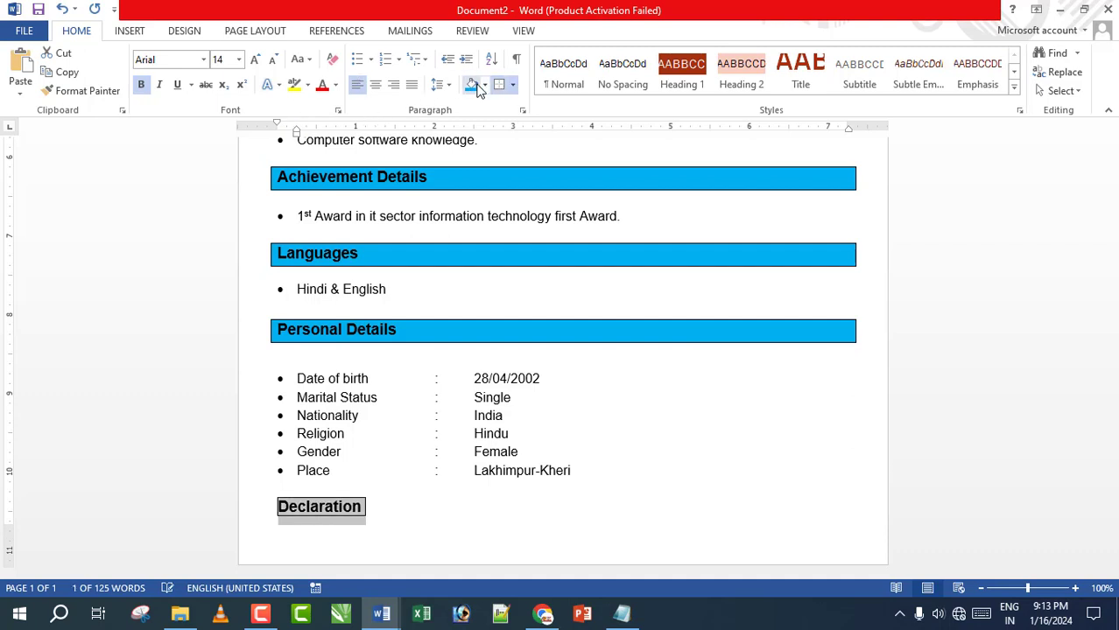
click(472, 84)
click(390, 502)
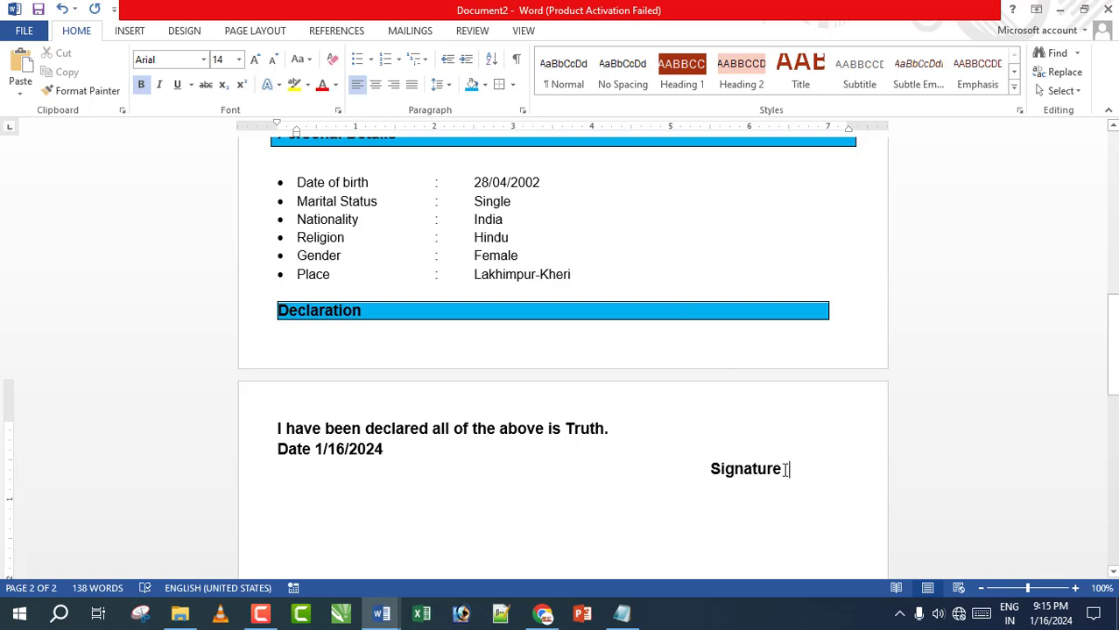
Set the declaration statement, date and Signature line to 12 pt, not bold
drag(782, 469, 277, 428)
click(238, 60)
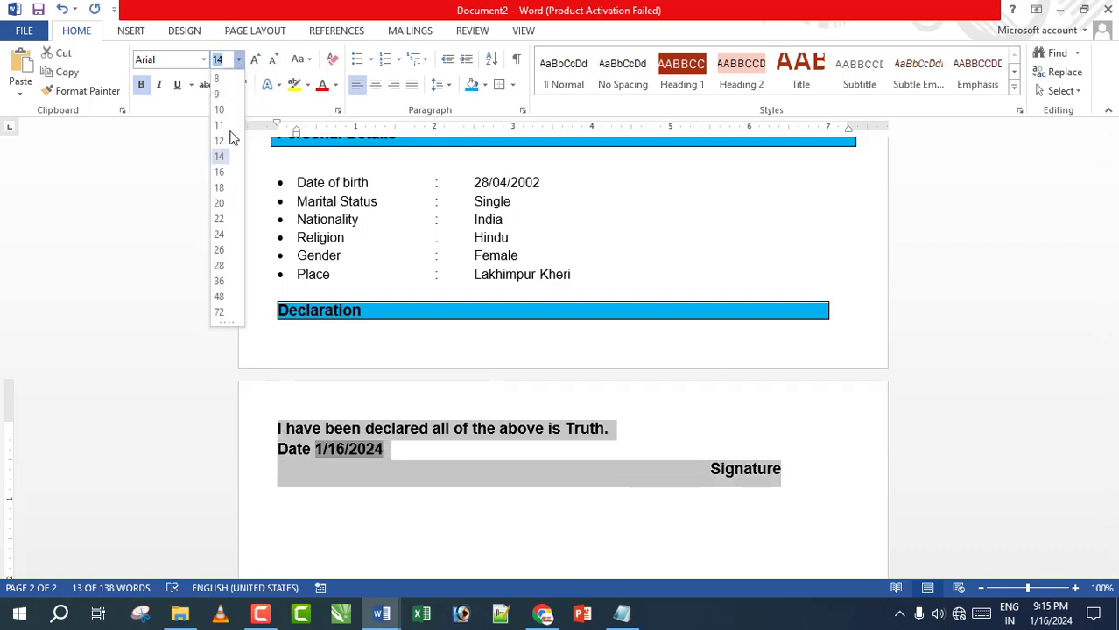
click(225, 143)
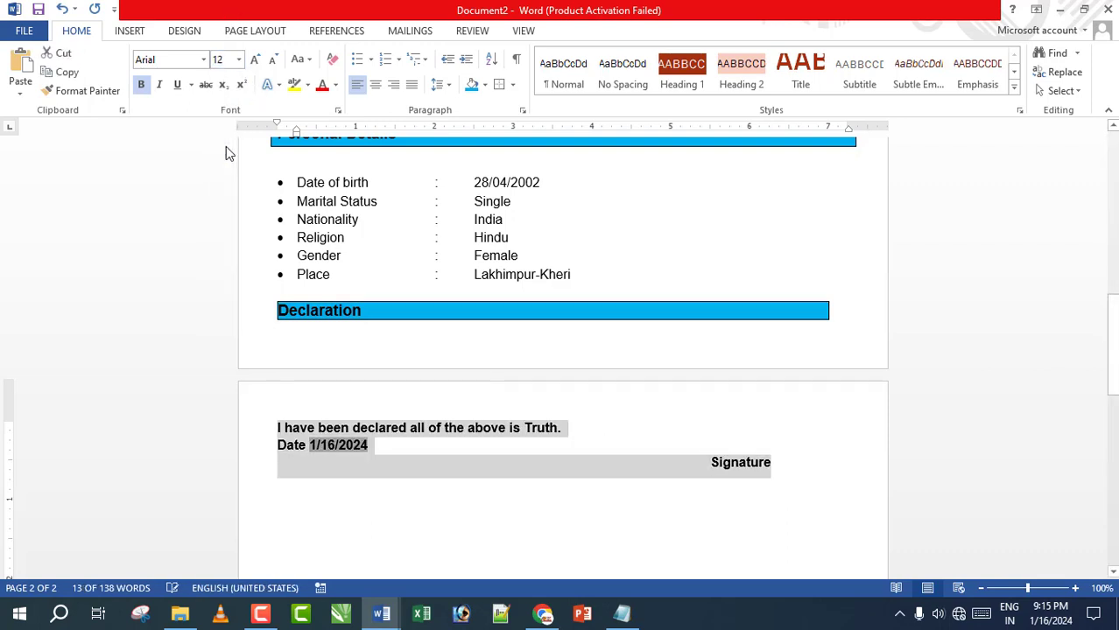
click(141, 84)
click(384, 348)
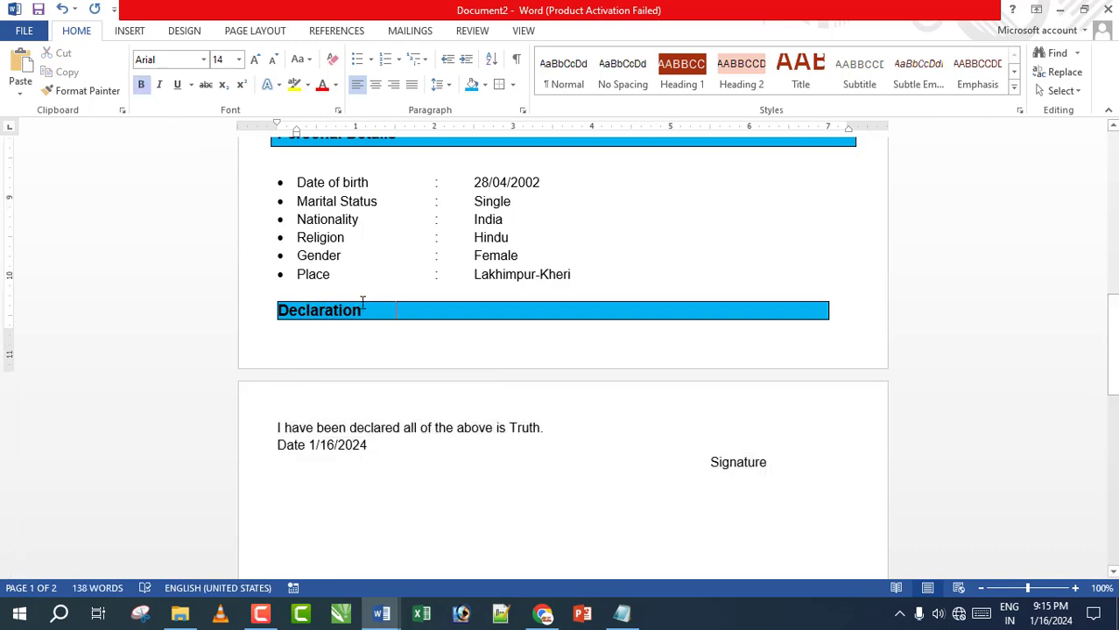
scroll(363, 296, up, 3)
scroll(360, 298, up, 3)
scroll(361, 298, up, 3)
scroll(361, 296, up, 1)
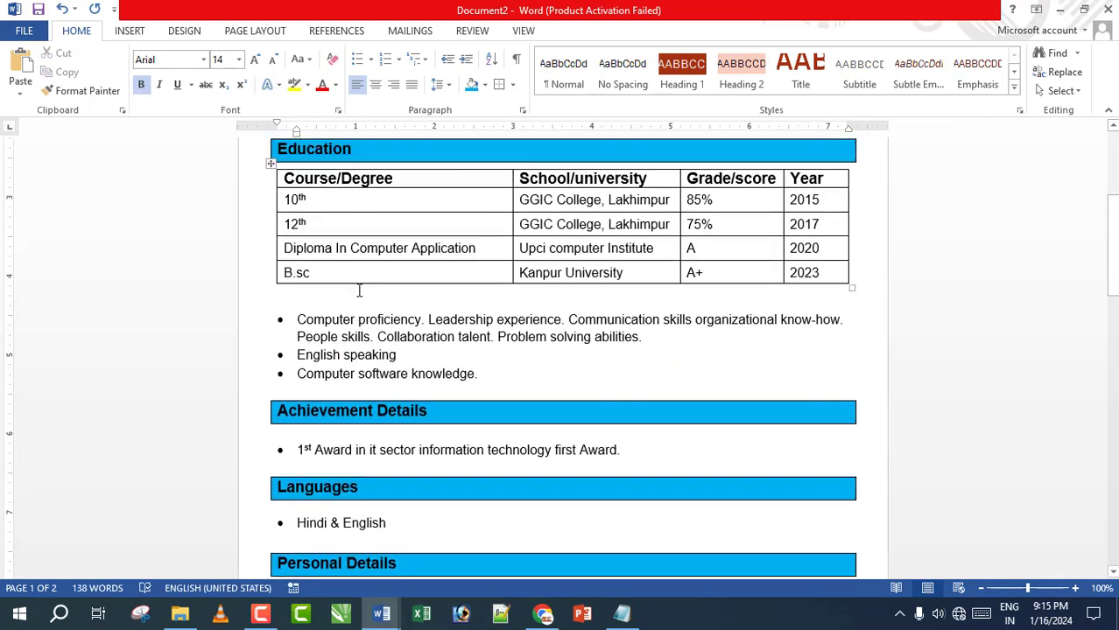
scroll(359, 292, up, 3)
scroll(359, 292, up, 3)
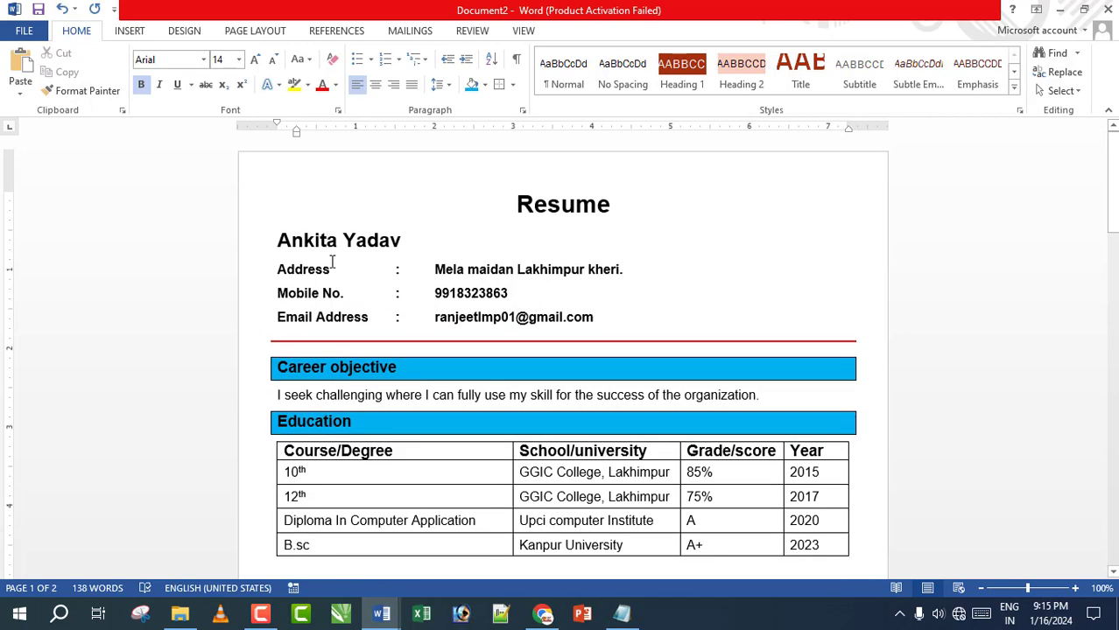
click(491, 226)
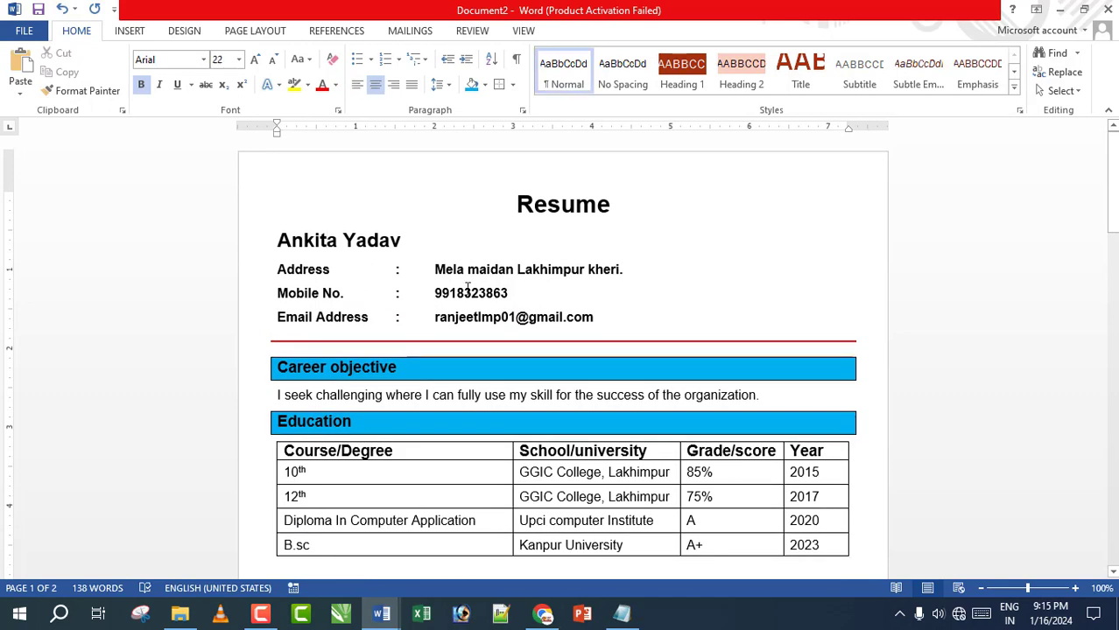
scroll(430, 355, down, 2)
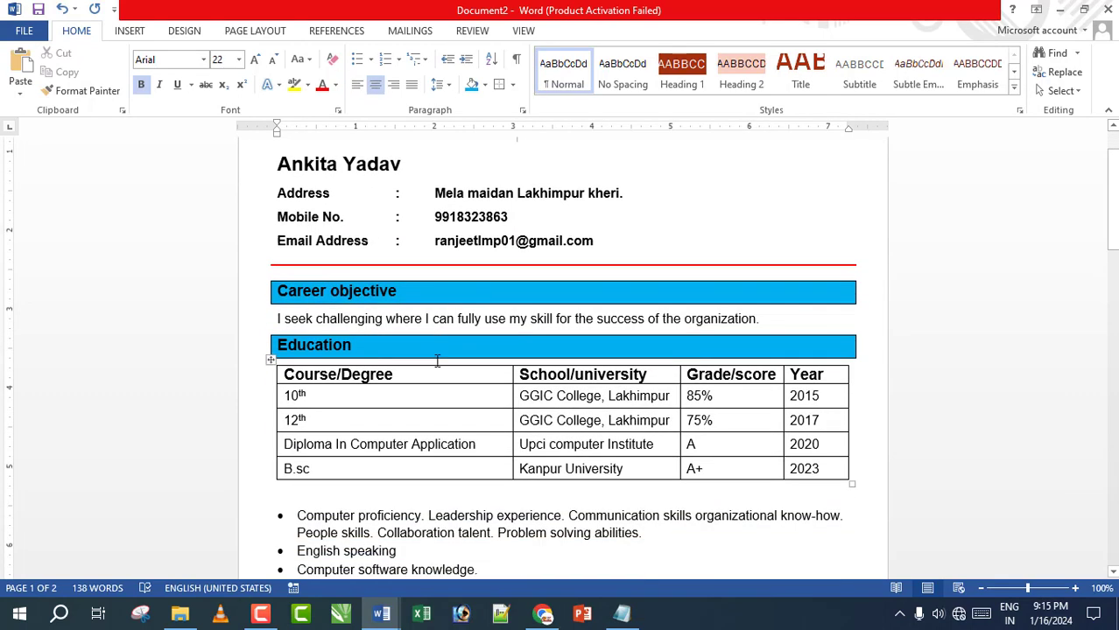
scroll(434, 357, down, 2)
click(270, 417)
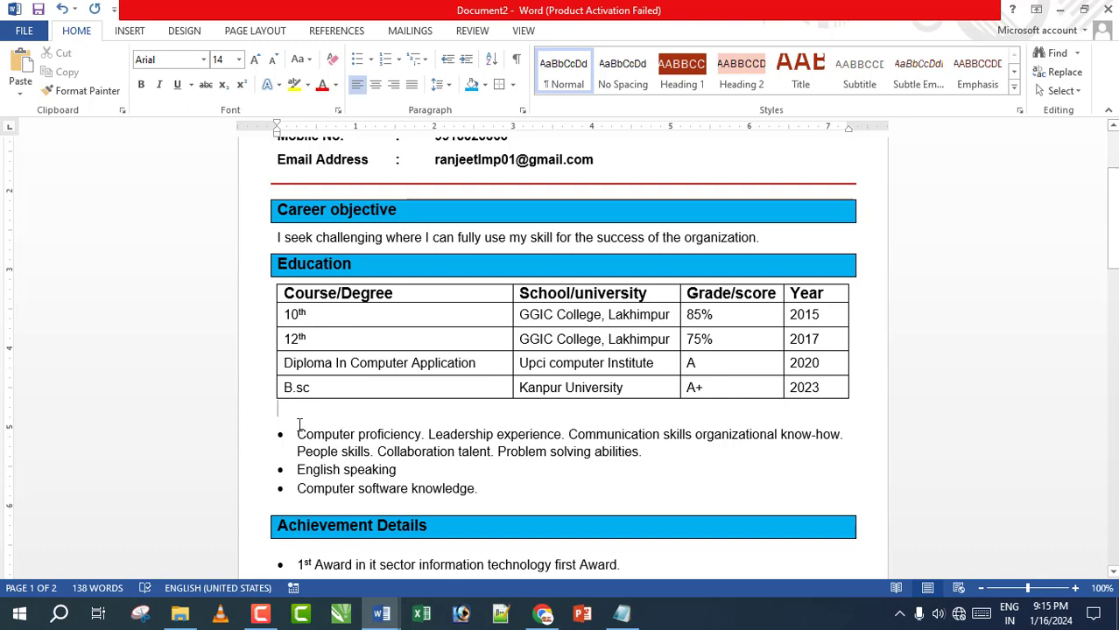
Remove the stray test characters on the line under the education table
text(ccccc)
click(274, 410)
key(Delete)
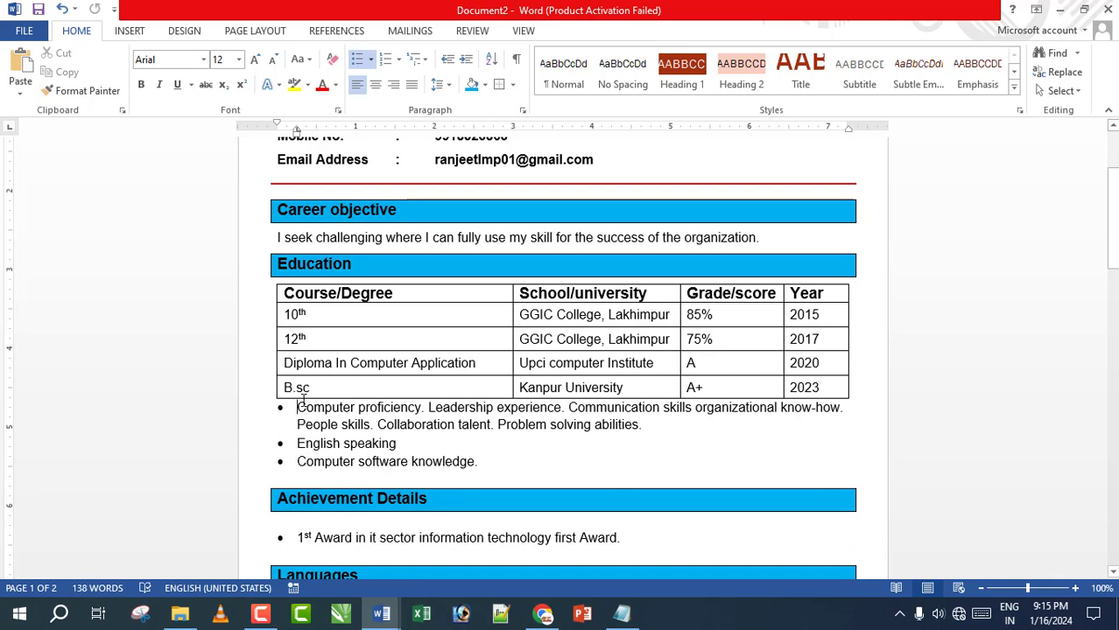
key(ctrl+z)
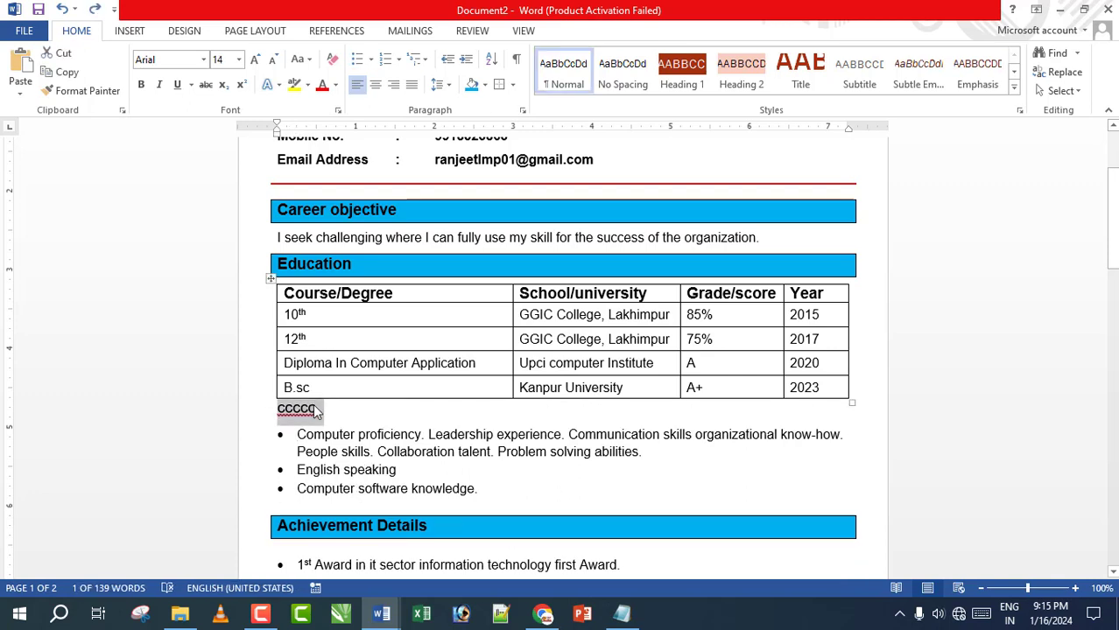
click(326, 410)
key(BackSpace)
key(BackSpace)
key(BackSpace)
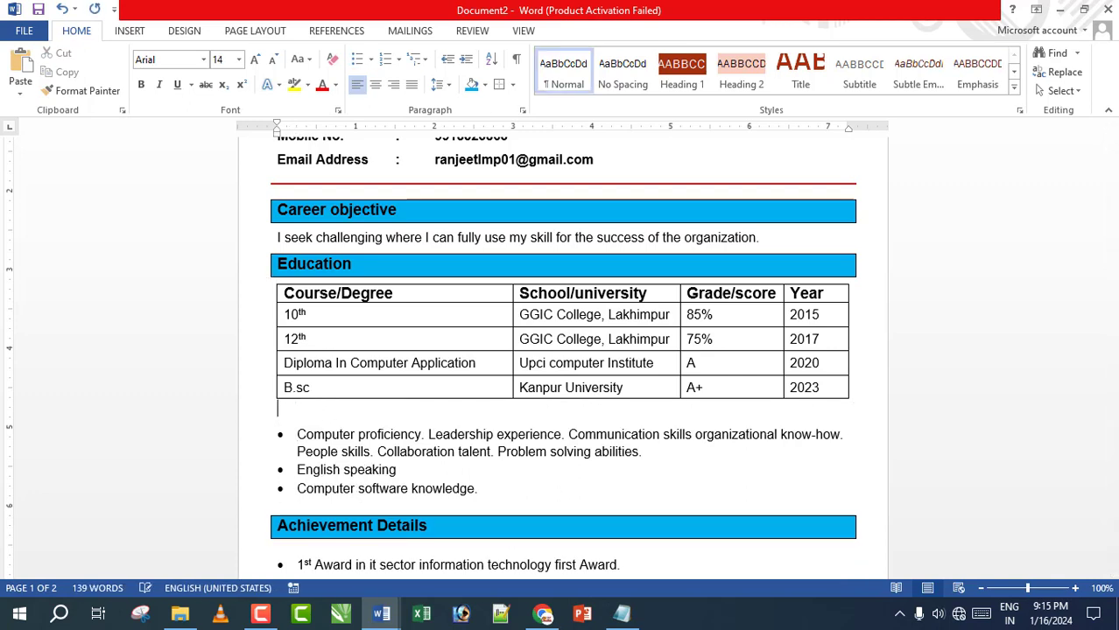
Shrink the font of the empty spacer lines under the table and below the skills list
click(274, 63)
click(274, 63)
click(274, 64)
click(274, 63)
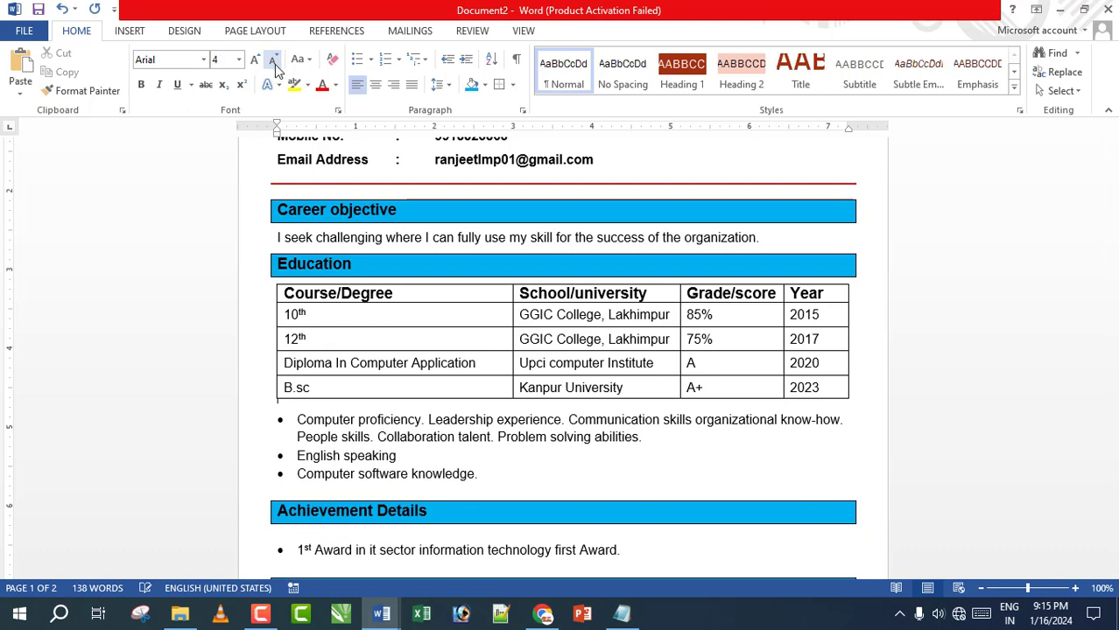
click(274, 63)
click(274, 63)
click(274, 63)
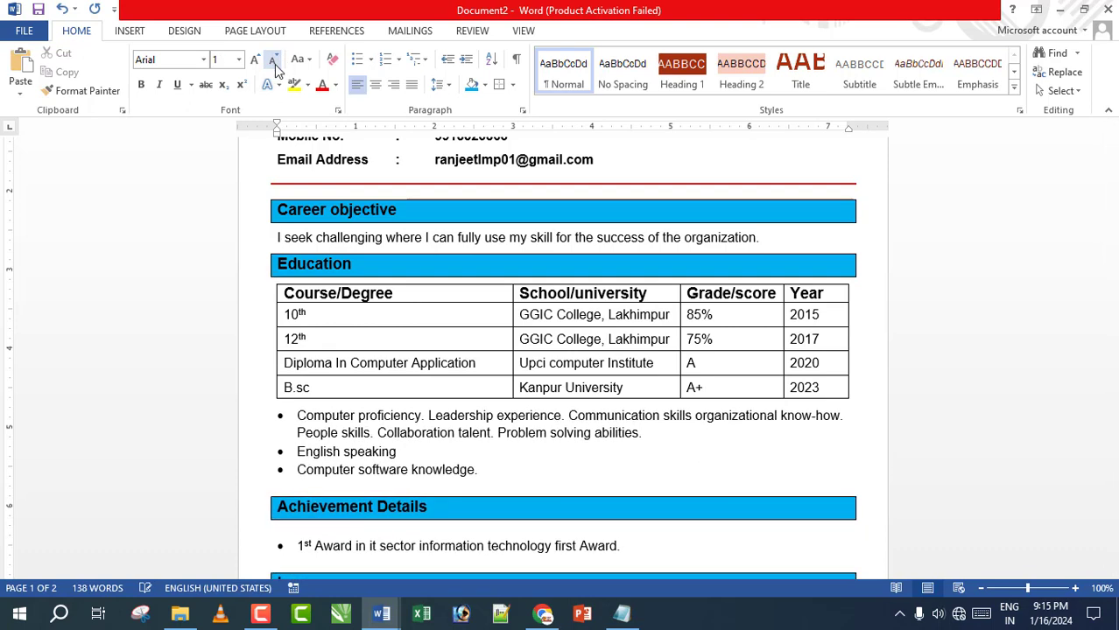
click(296, 487)
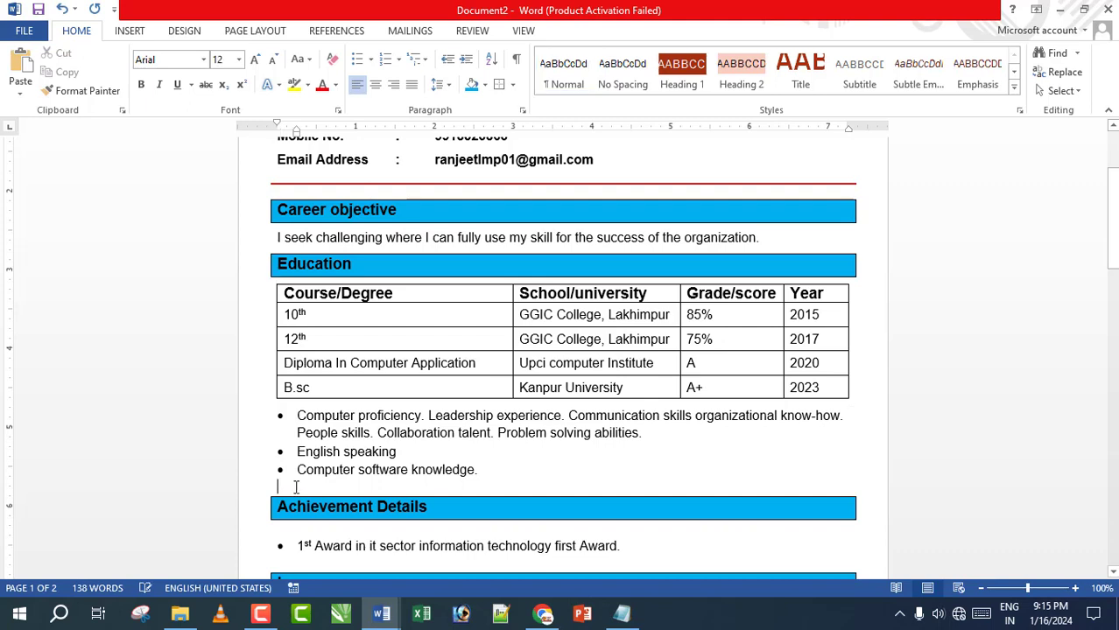
click(274, 64)
click(274, 63)
click(274, 64)
click(274, 64)
click(274, 64)
click(274, 64)
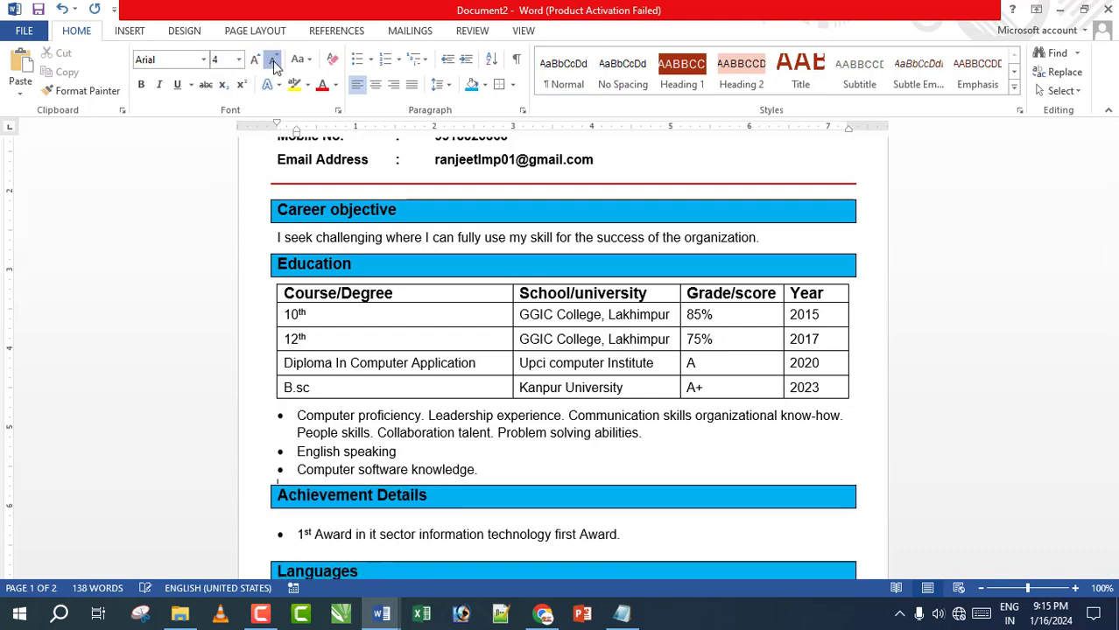
click(274, 64)
click(274, 64)
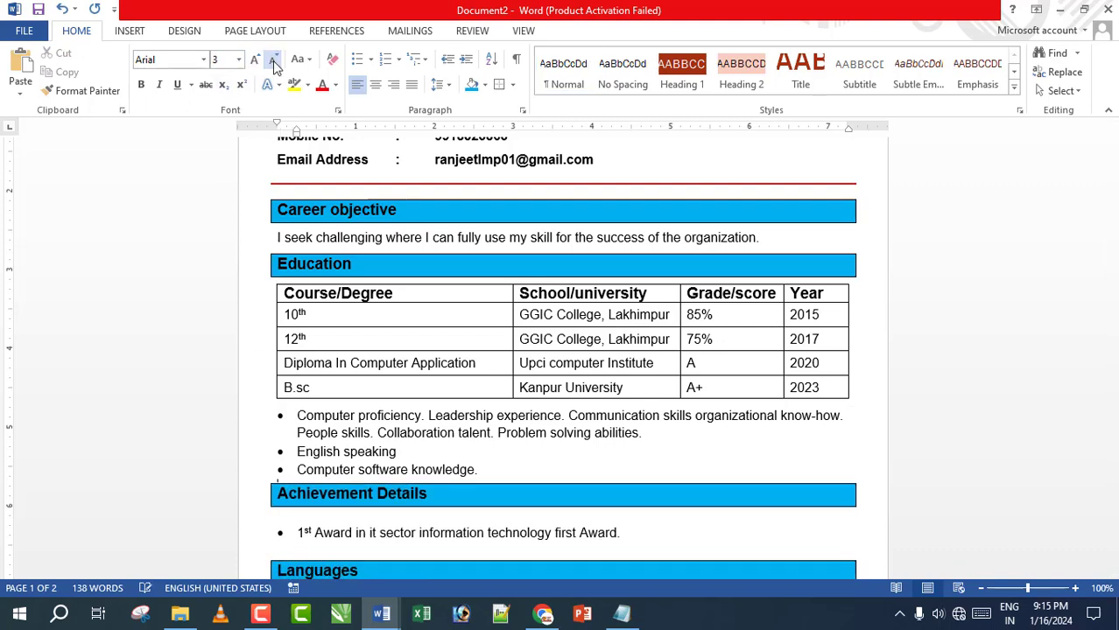
Shrink the empty spacer lines under Achievement Details and above Languages
click(324, 516)
scroll(324, 517, down, 4)
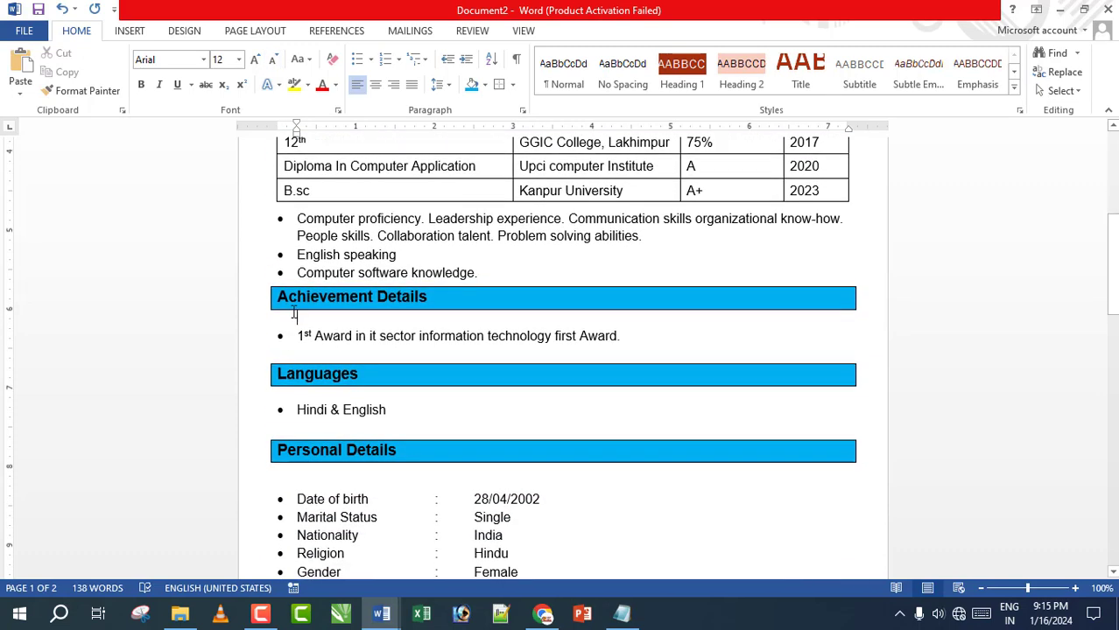
click(274, 63)
click(274, 63)
click(274, 63)
click(274, 63)
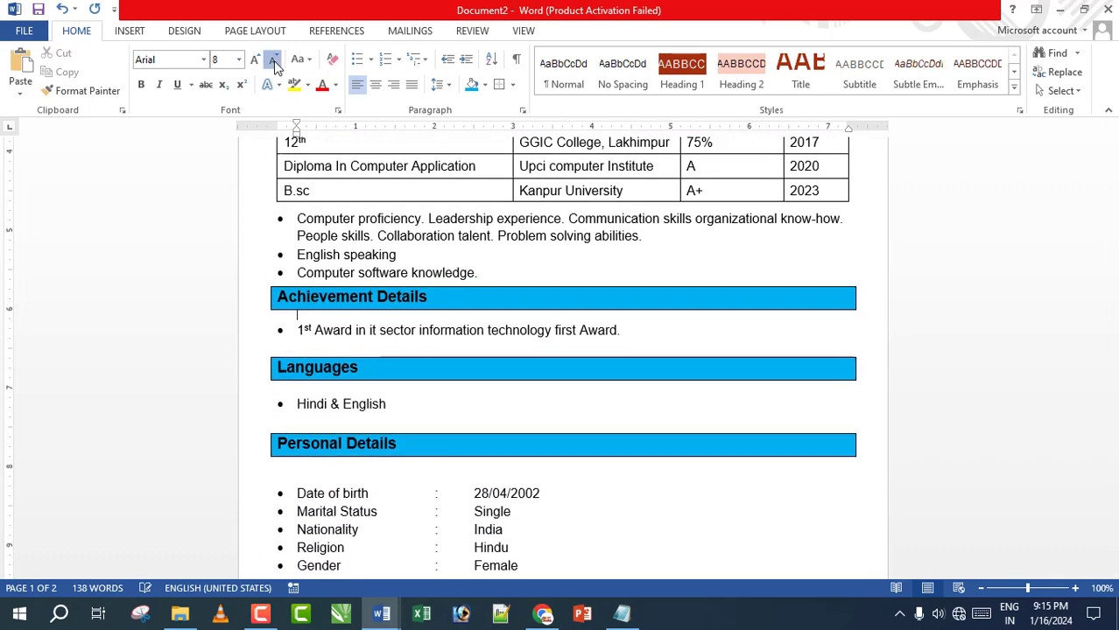
click(274, 63)
click(274, 63)
click(274, 63)
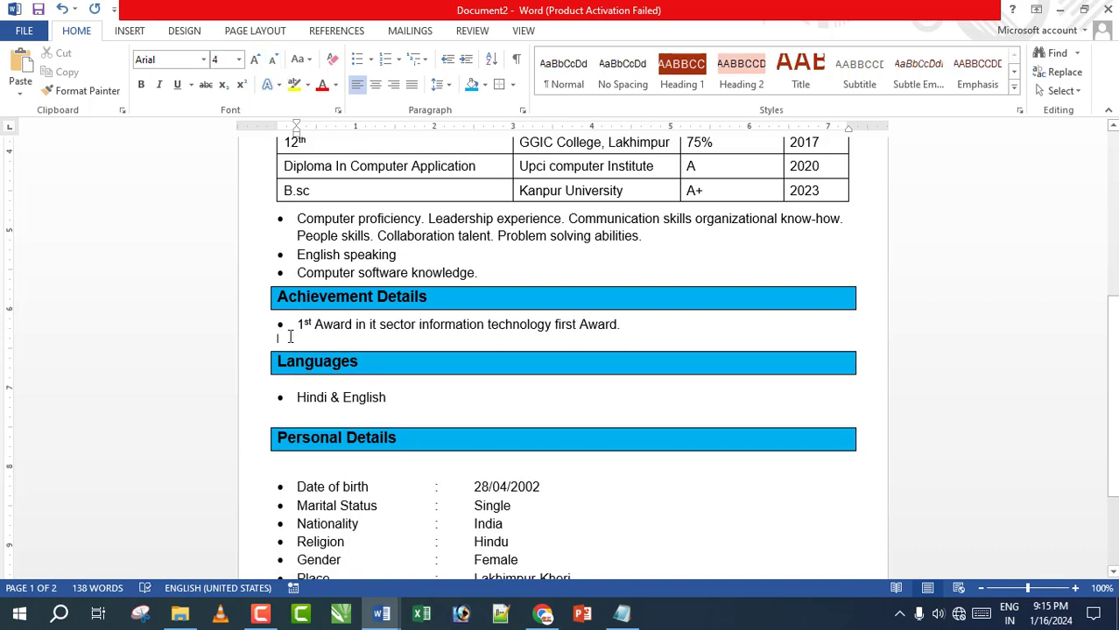
click(290, 337)
click(274, 63)
click(274, 63)
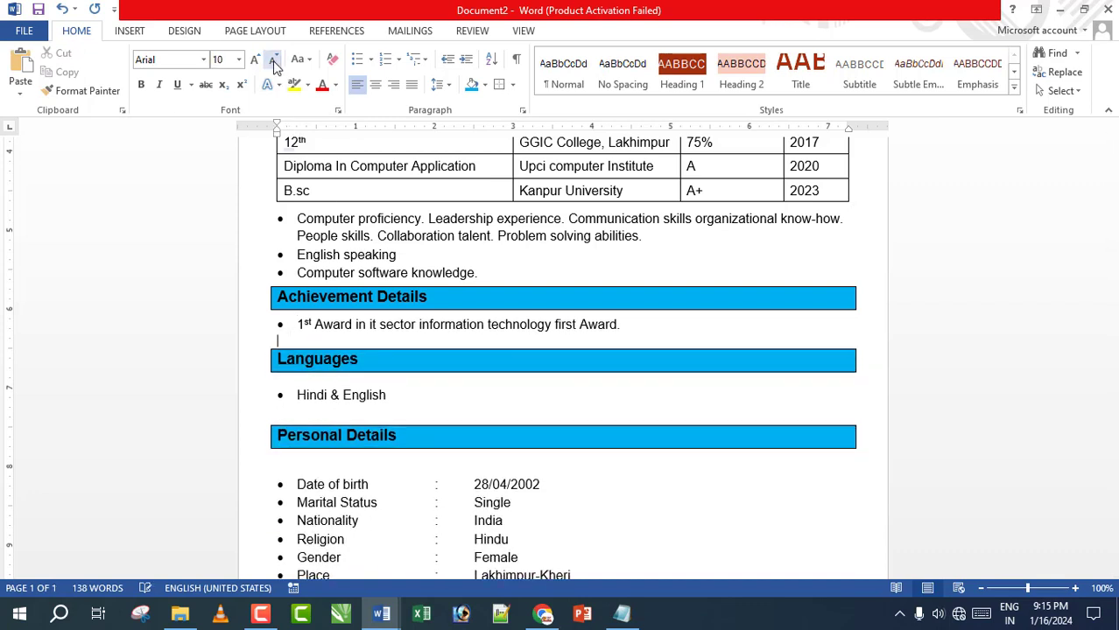
click(274, 63)
click(274, 63)
click(274, 63)
click(274, 63)
click(274, 63)
click(274, 63)
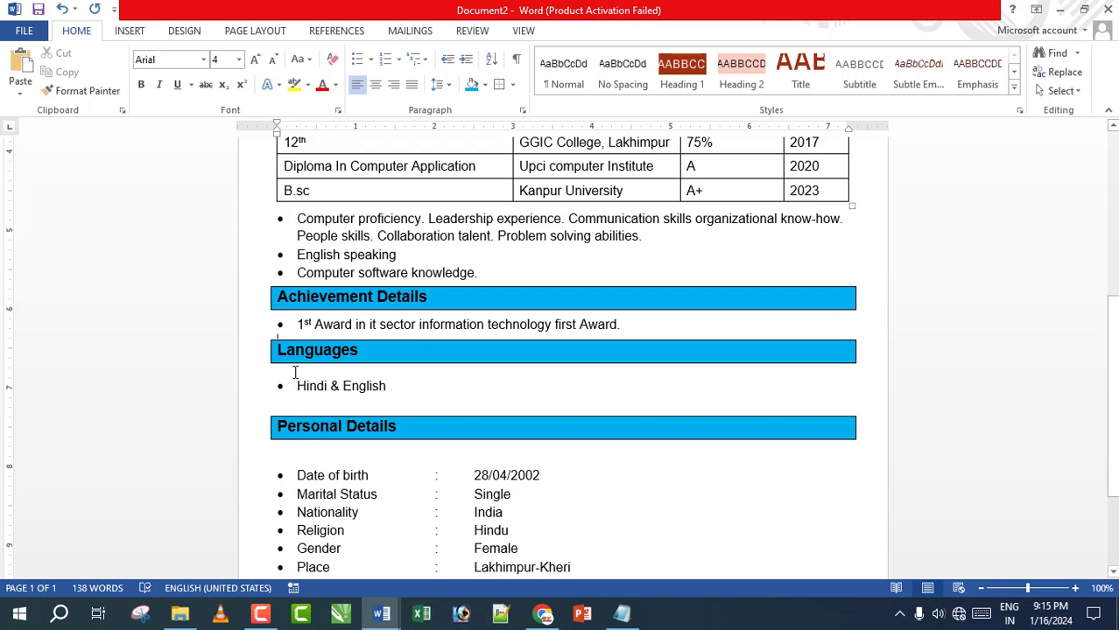
Collapse the empty lines around Hindi & English, above Personal Details
click(295, 370)
click(273, 63)
click(273, 63)
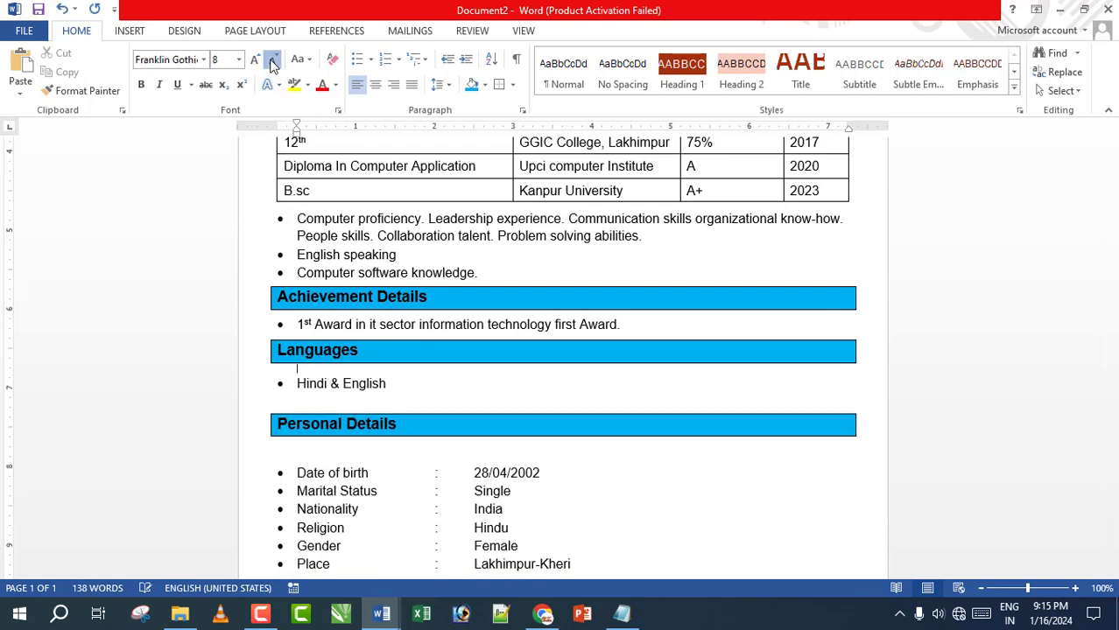
click(273, 63)
click(274, 64)
click(274, 63)
click(274, 63)
key(Down)
key(Down)
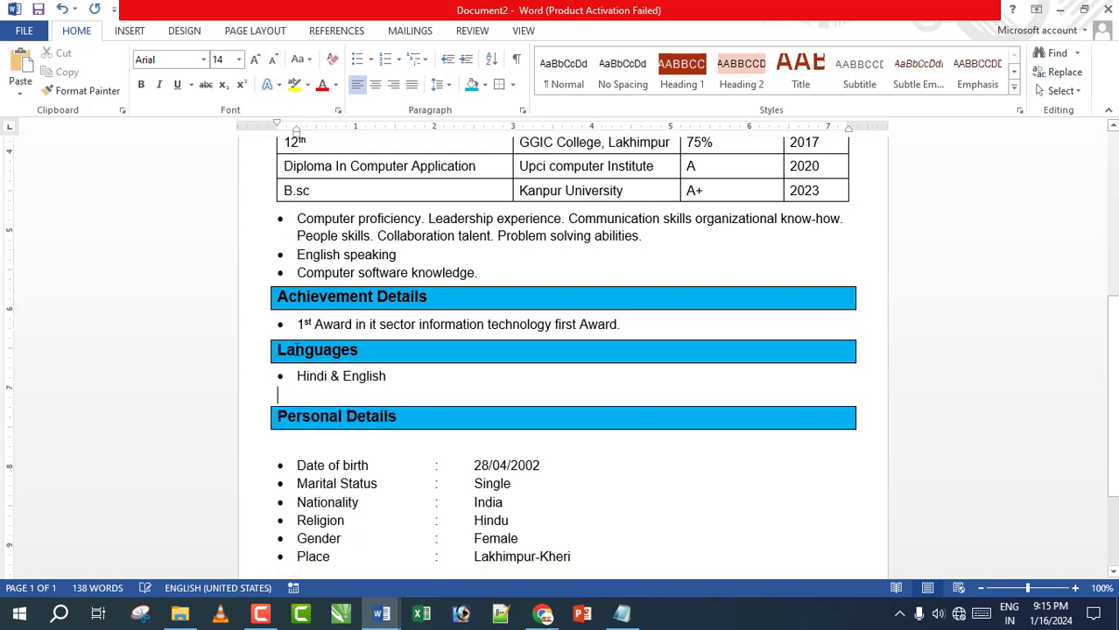
click(273, 61)
click(273, 61)
click(273, 61)
click(273, 62)
click(274, 62)
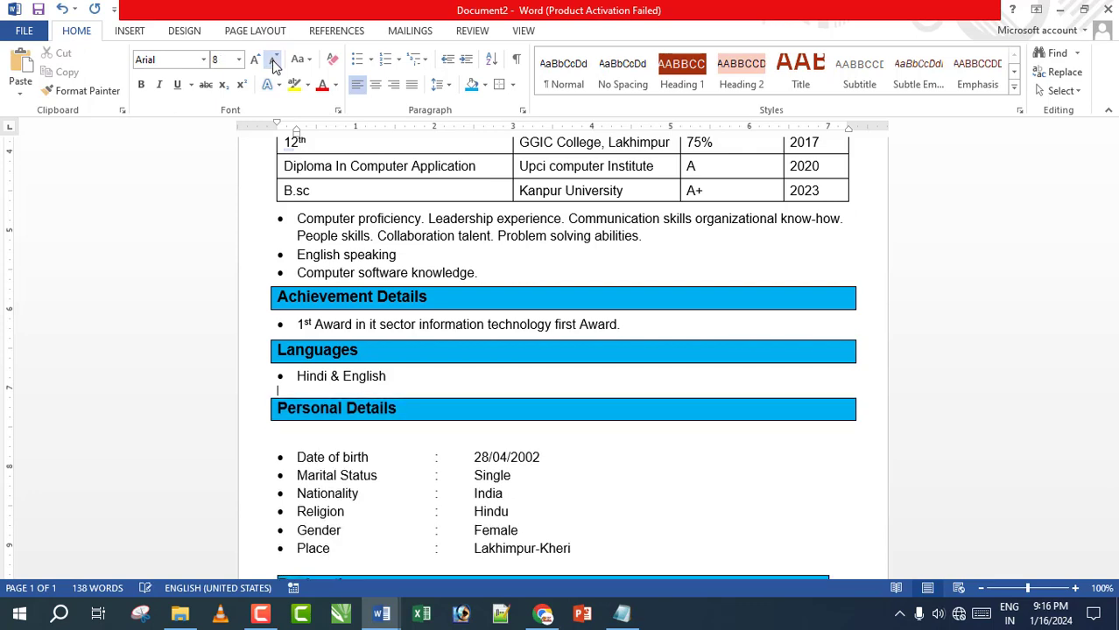
click(273, 63)
click(273, 64)
click(274, 63)
click(274, 63)
Shrink the empty spacer line under Personal Details
click(302, 429)
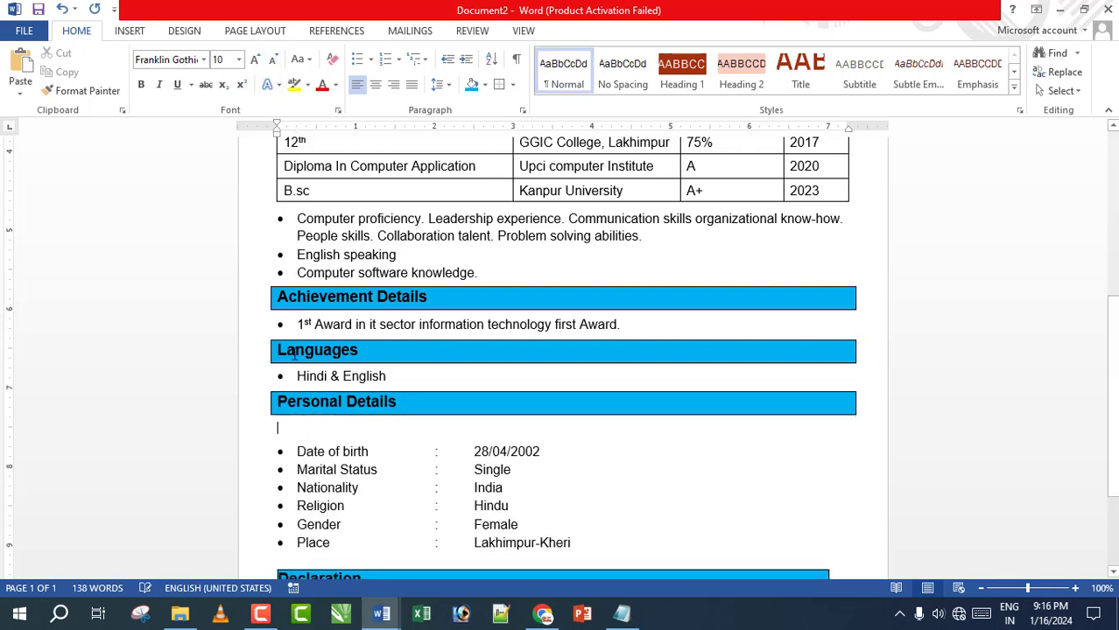
click(274, 64)
click(274, 64)
click(274, 64)
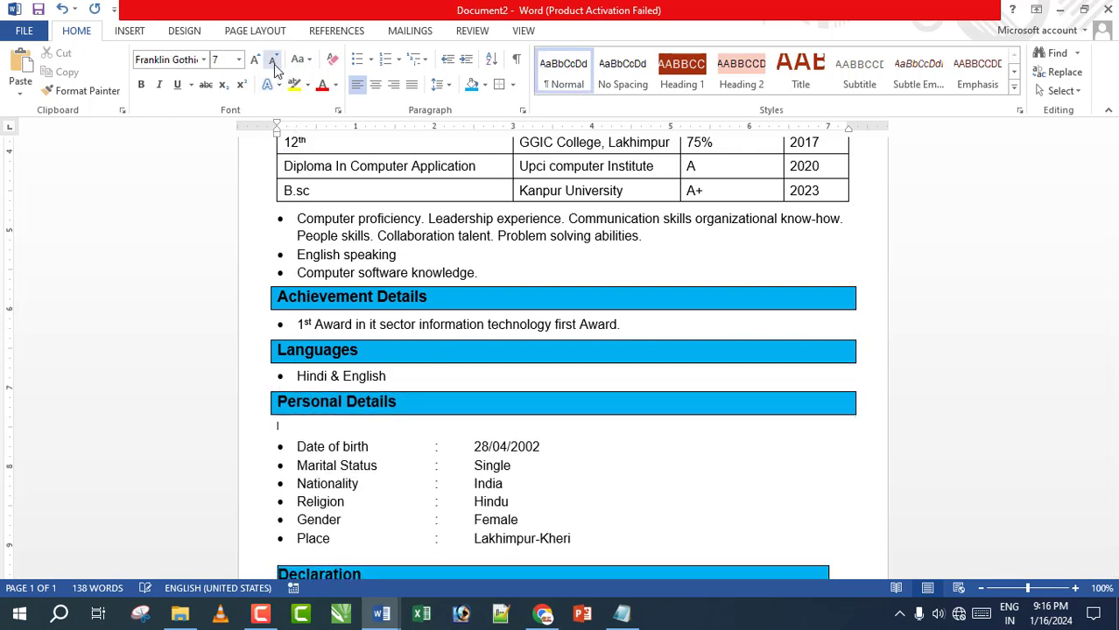
click(274, 64)
click(274, 64)
click(274, 64)
click(274, 64)
click(274, 64)
click(274, 64)
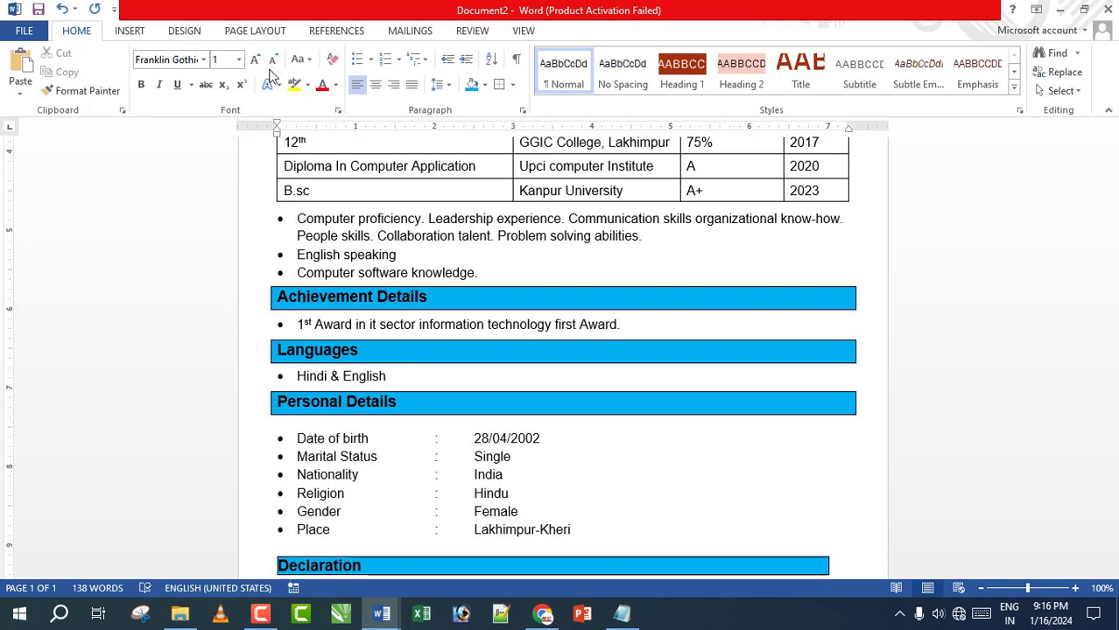
Shrink the spacer above Declaration and add a blank line before the Date line
click(292, 432)
click(293, 424)
scroll(293, 424, down, 3)
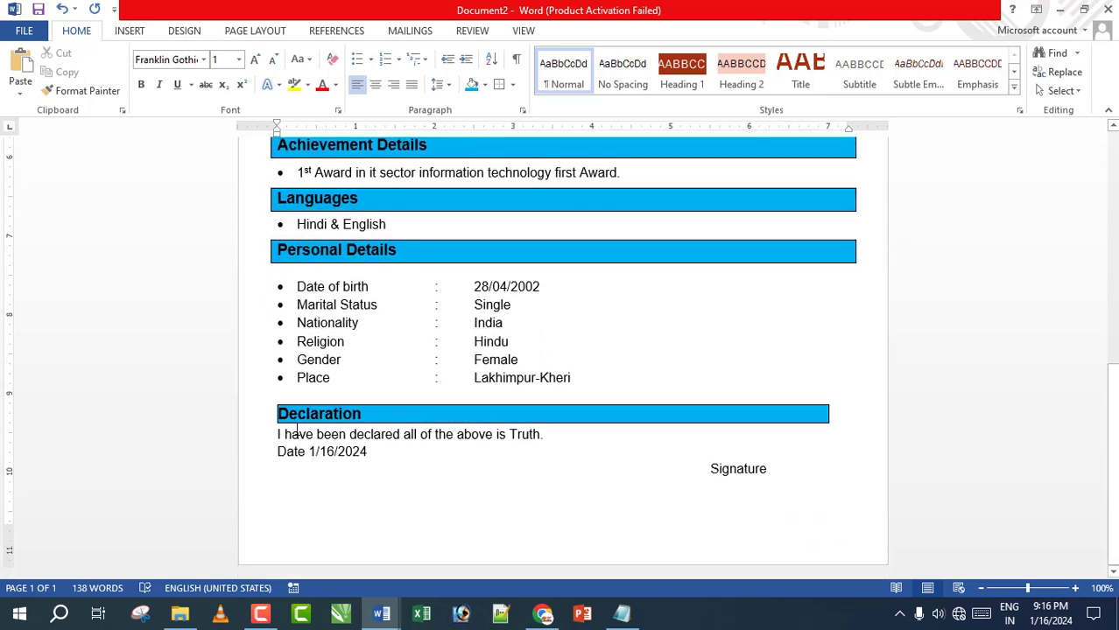
click(289, 395)
click(274, 63)
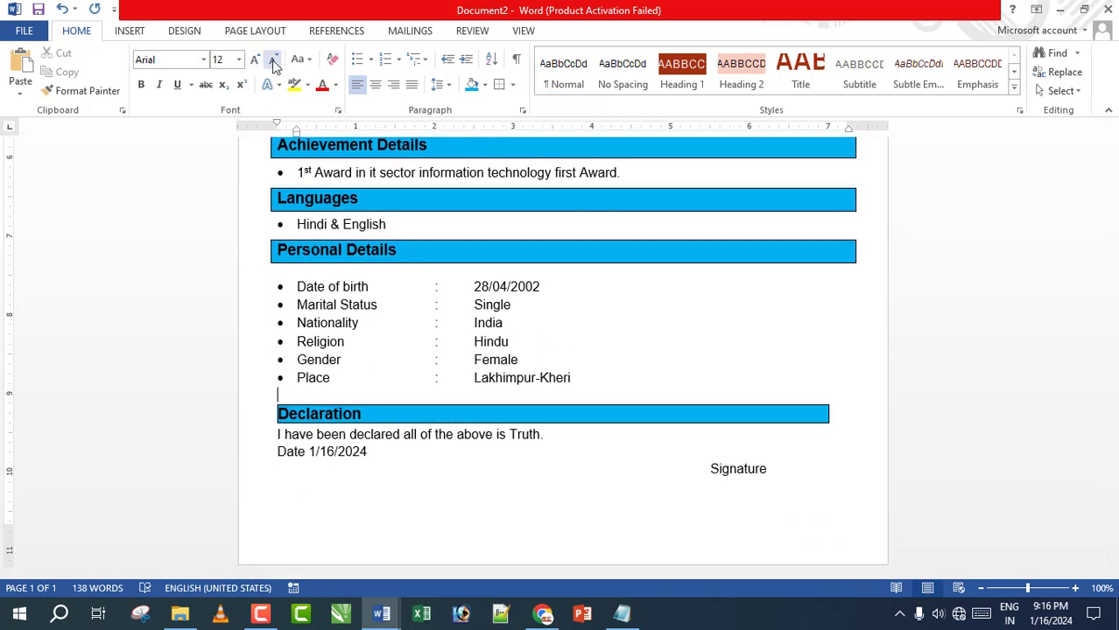
click(274, 63)
click(274, 63)
click(274, 63)
click(274, 63)
click(274, 63)
click(274, 63)
click(274, 63)
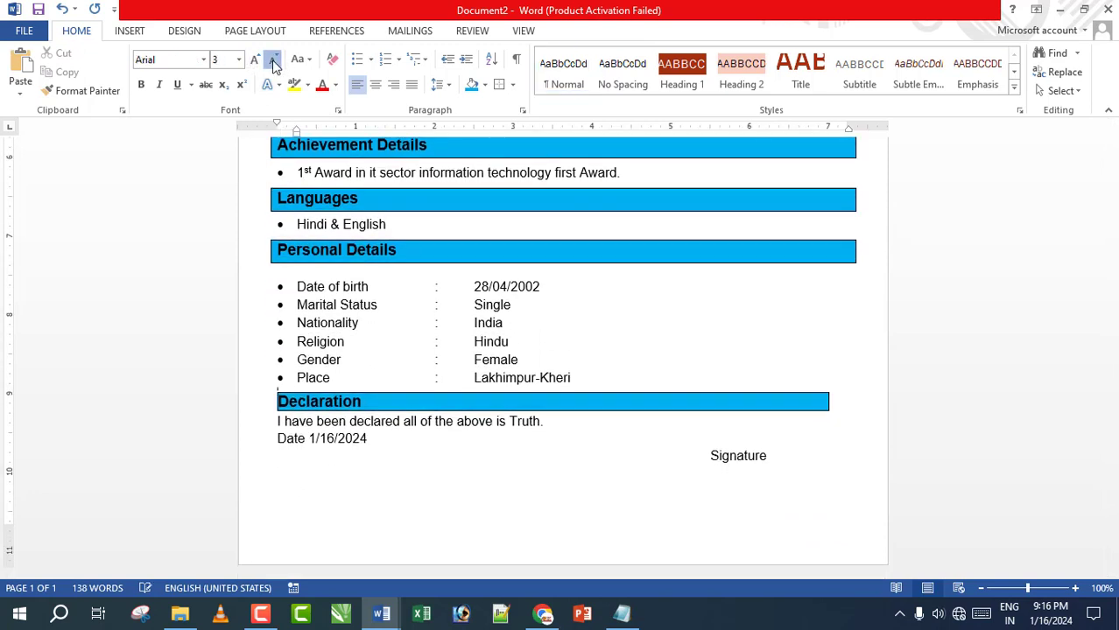
click(274, 63)
click(274, 63)
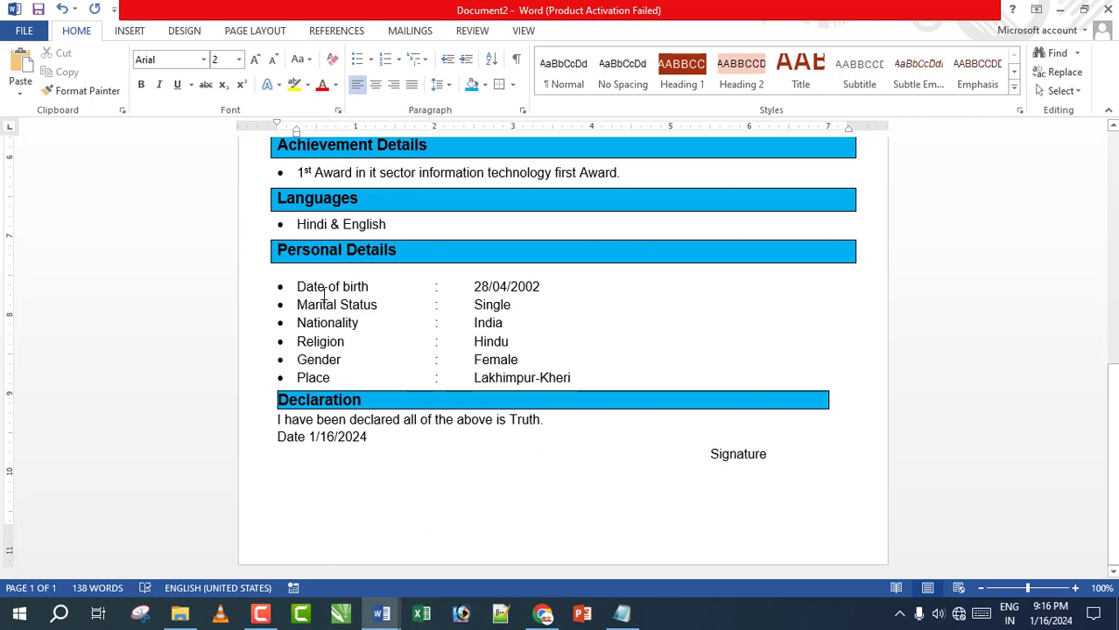
click(391, 448)
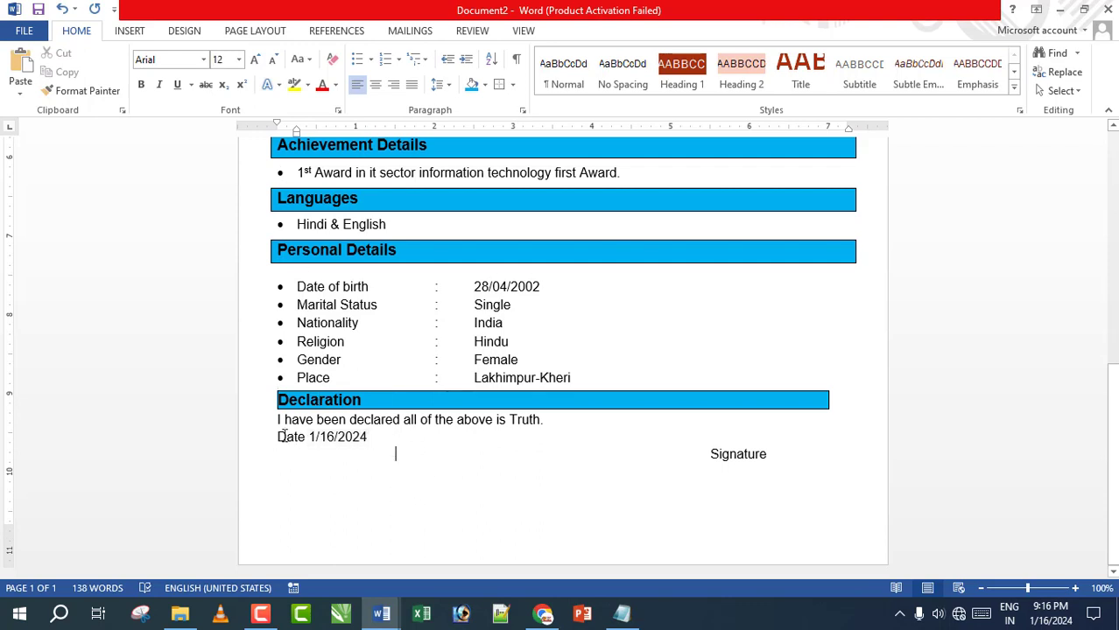
key(Return)
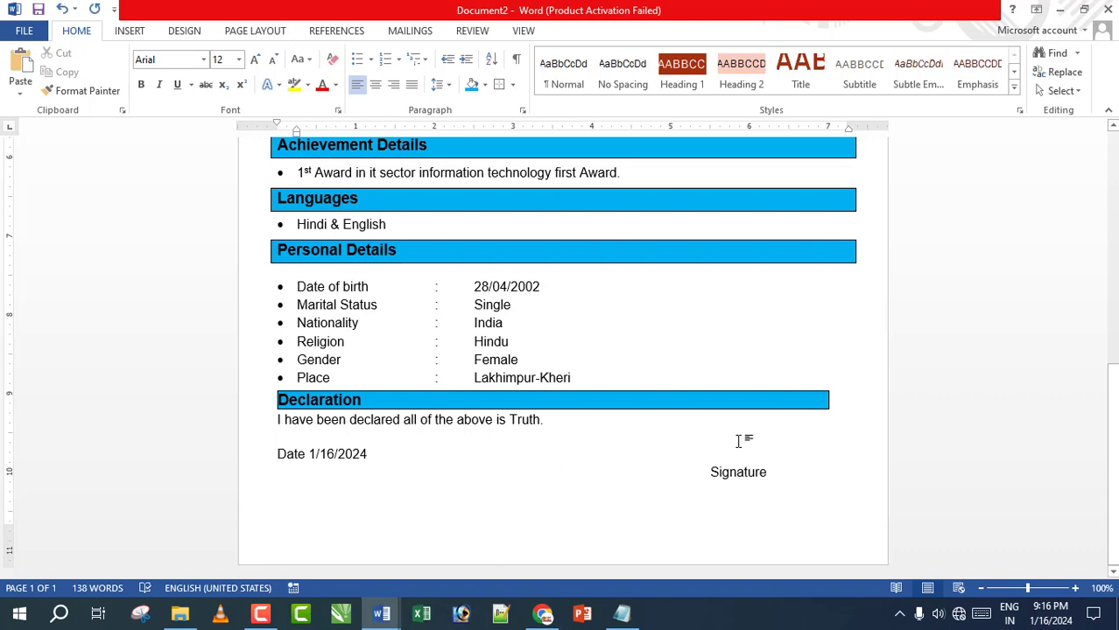
Put the cursor on the Signature line at the end of the resume and switch to Insert
scroll(740, 440, up, 4)
scroll(740, 441, up, 8)
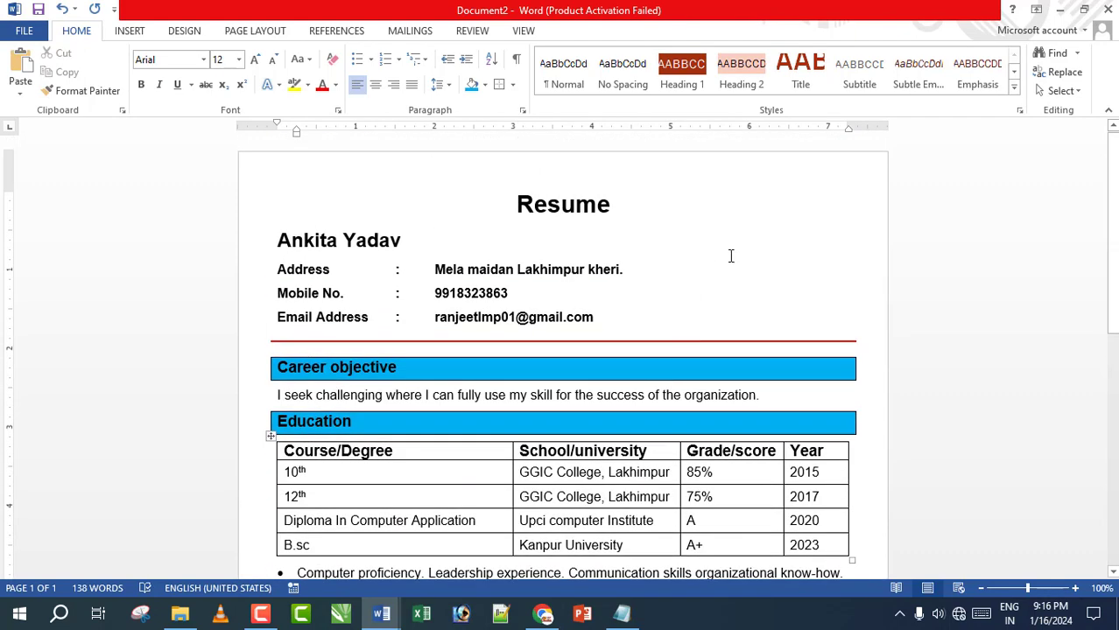
click(746, 239)
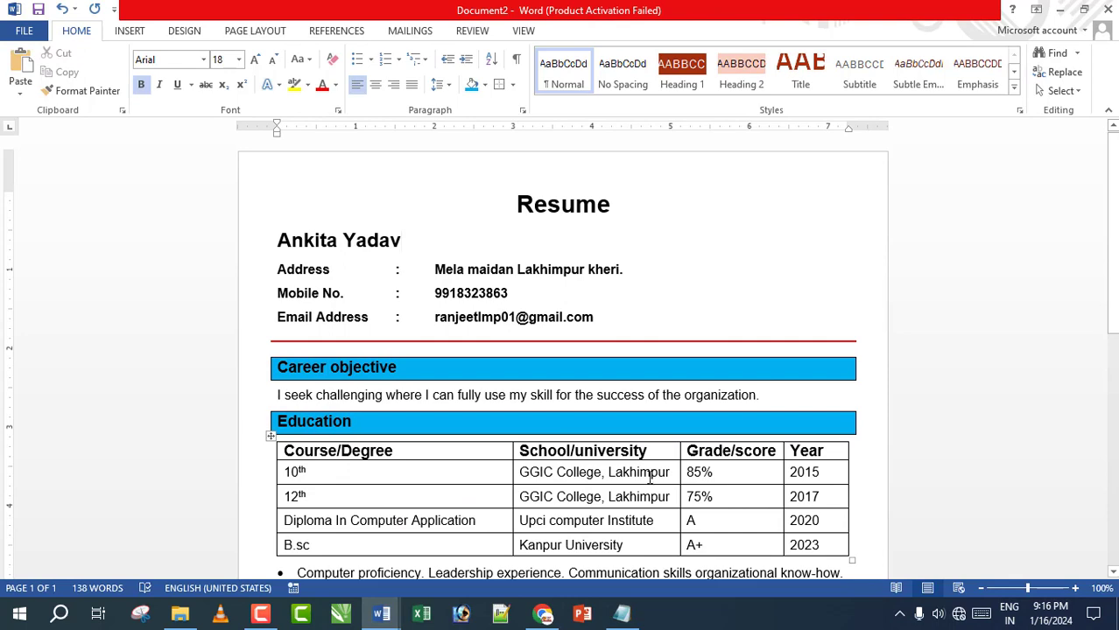
scroll(649, 475, down, 5)
scroll(645, 475, down, 5)
scroll(644, 476, down, 1)
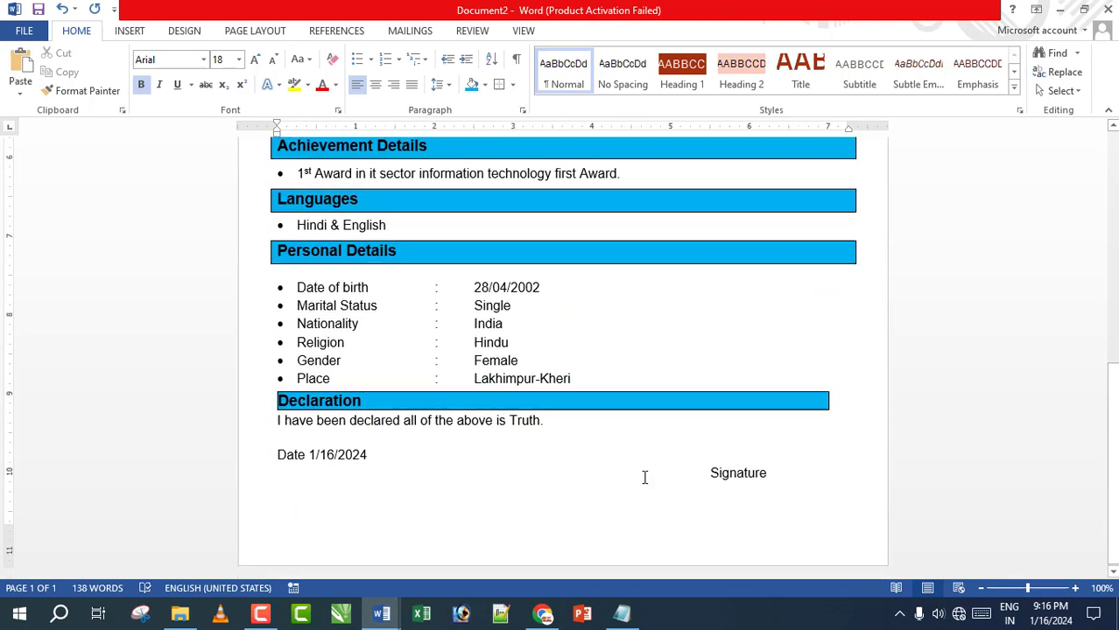
click(538, 500)
click(131, 35)
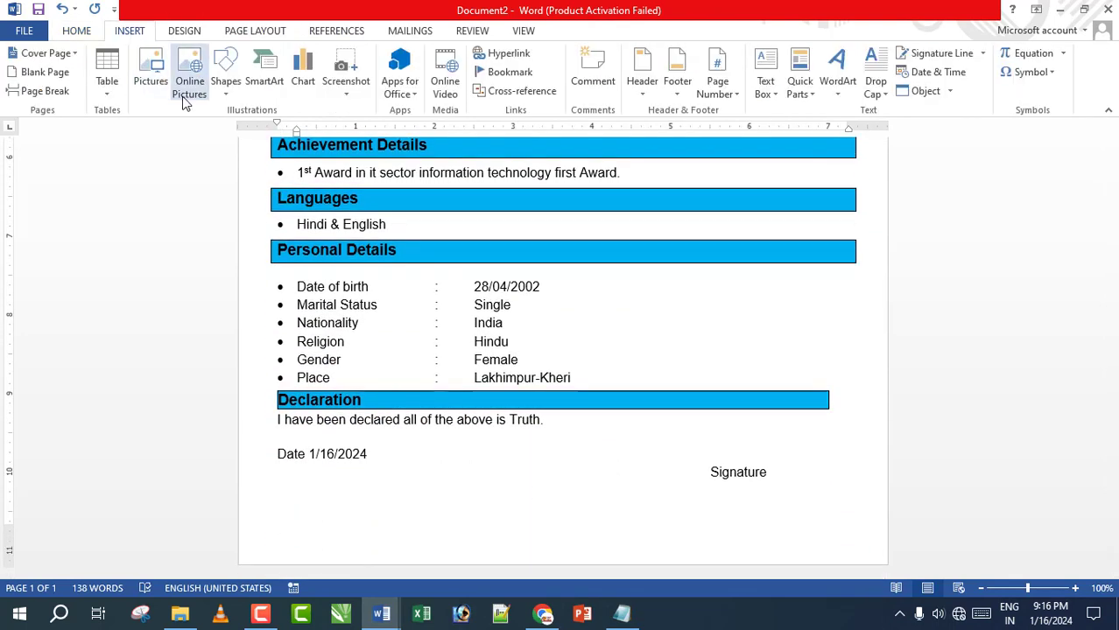
Insert 6666.png from the Desktop images folder and set it to float In Front of Text
click(150, 76)
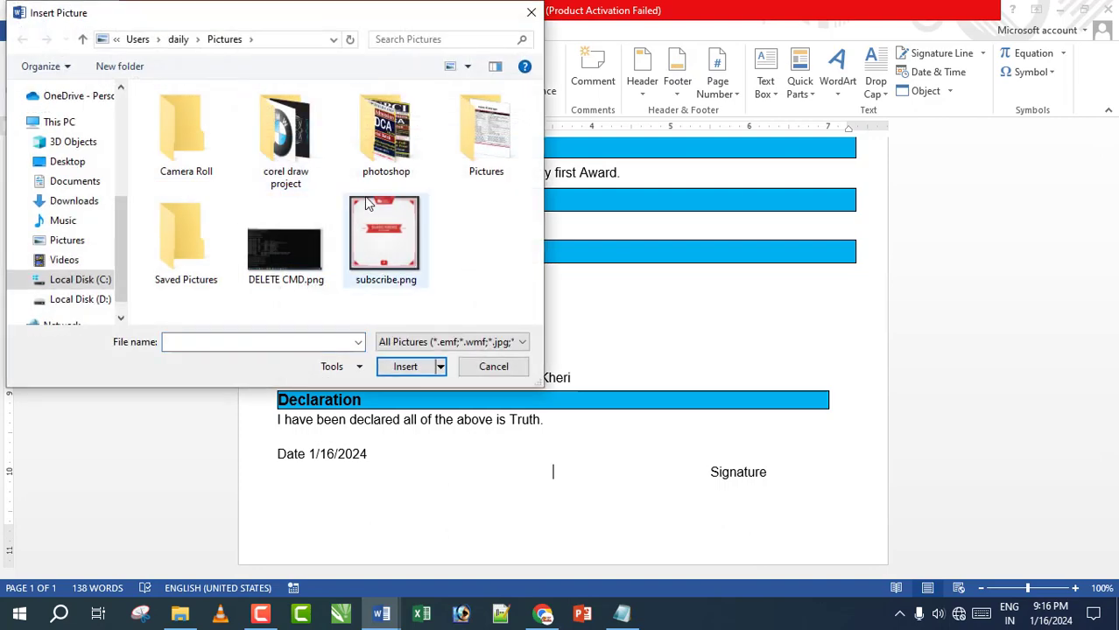
click(67, 162)
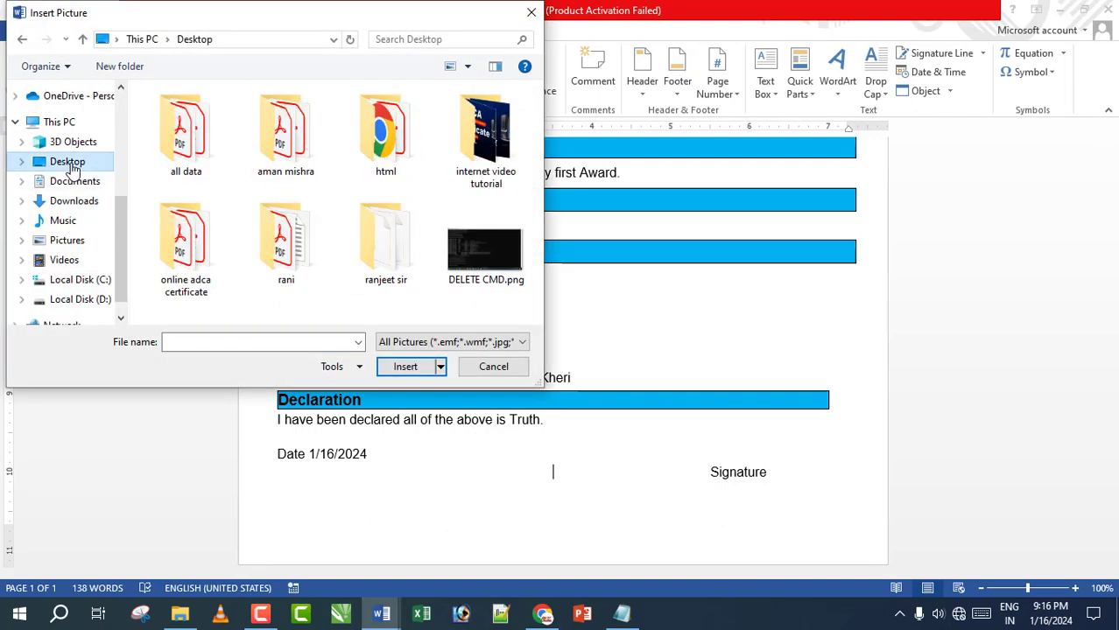
double_click(391, 251)
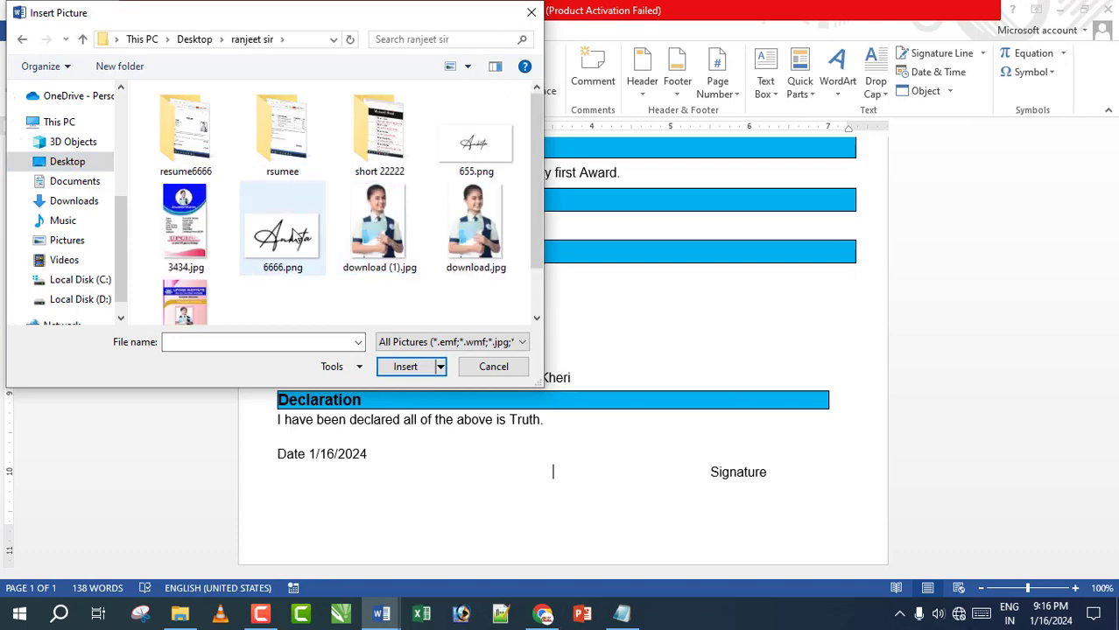
double_click(283, 232)
mouse_move(578, 285)
mouse_down()
mouse_move(517, 341)
mouse_move(624, 277)
mouse_up()
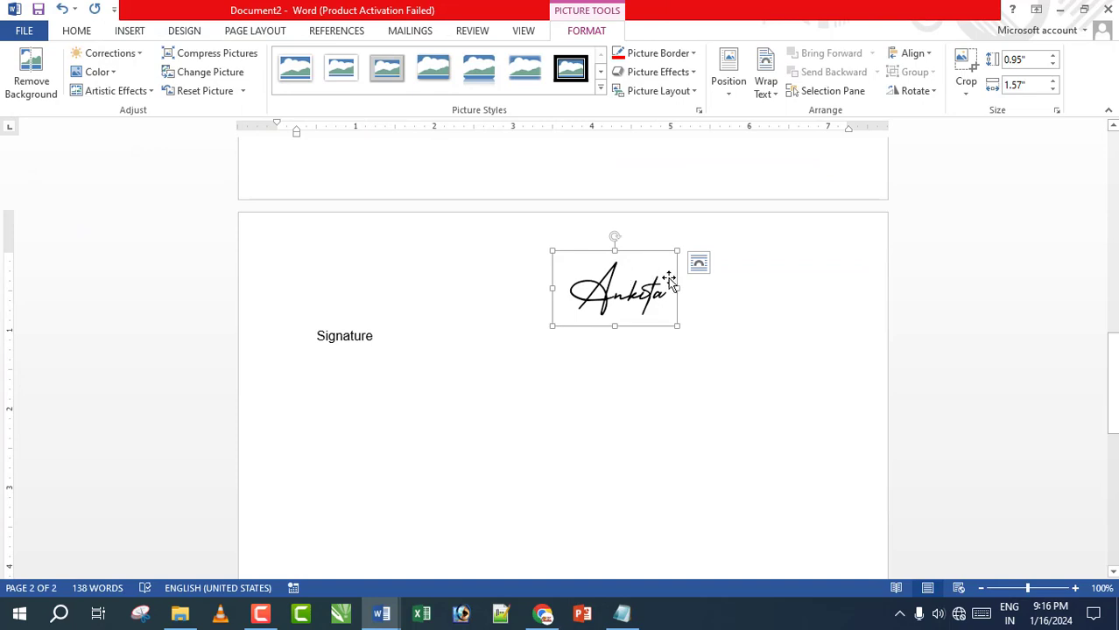
click(699, 265)
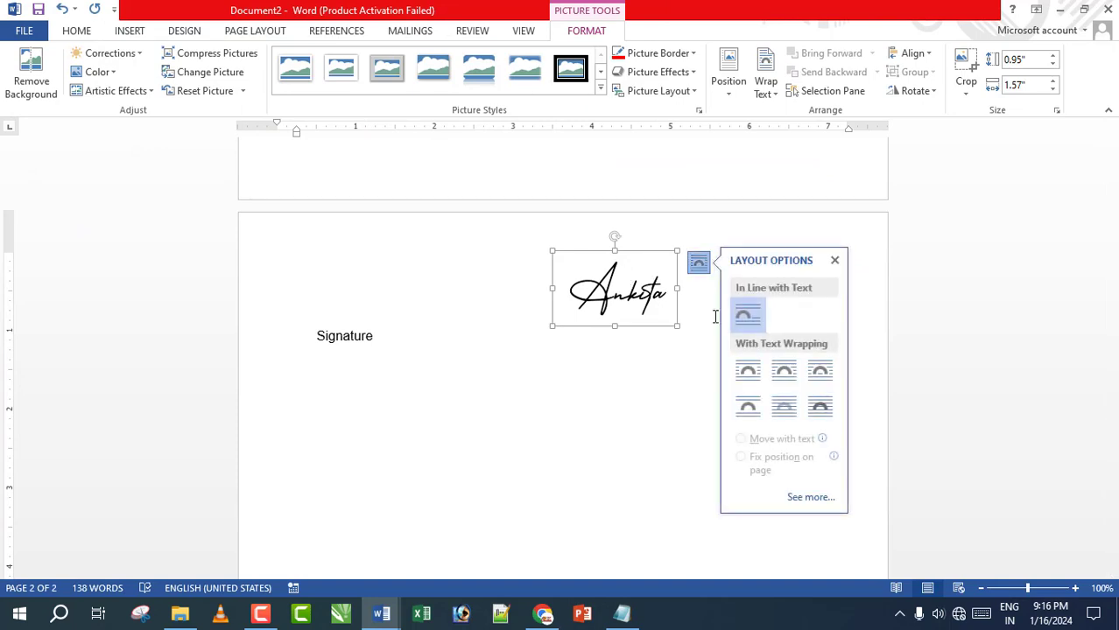
click(823, 415)
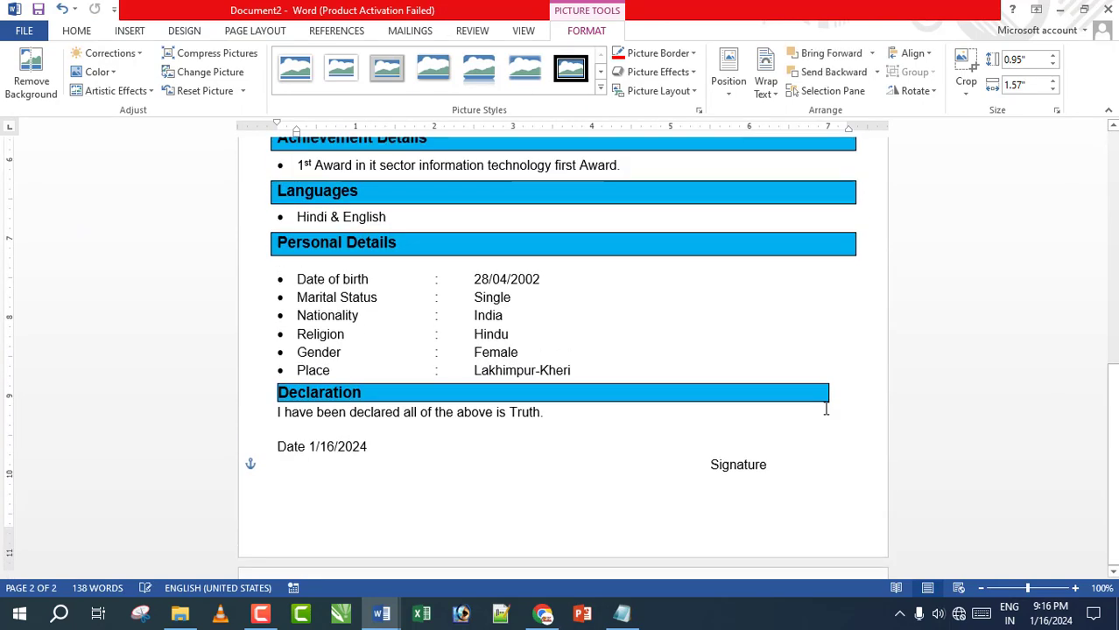
Shrink the signature image and position it just above the Signature label
scroll(664, 383, up, 6)
scroll(664, 382, up, 3)
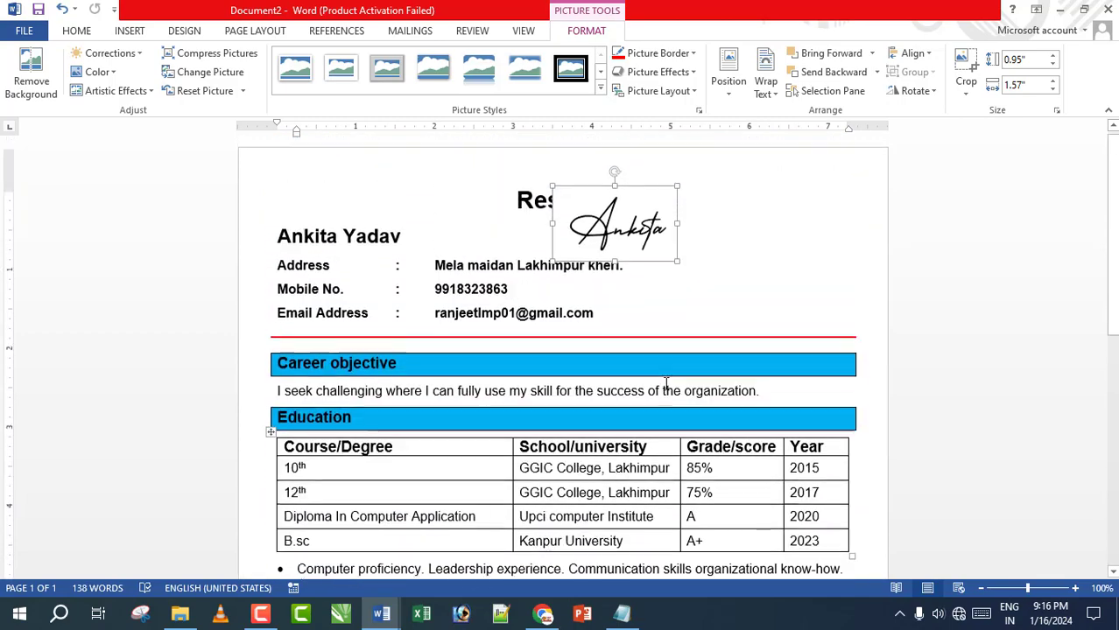
drag(650, 251, 640, 516)
scroll(636, 515, down, 3)
scroll(640, 516, down, 5)
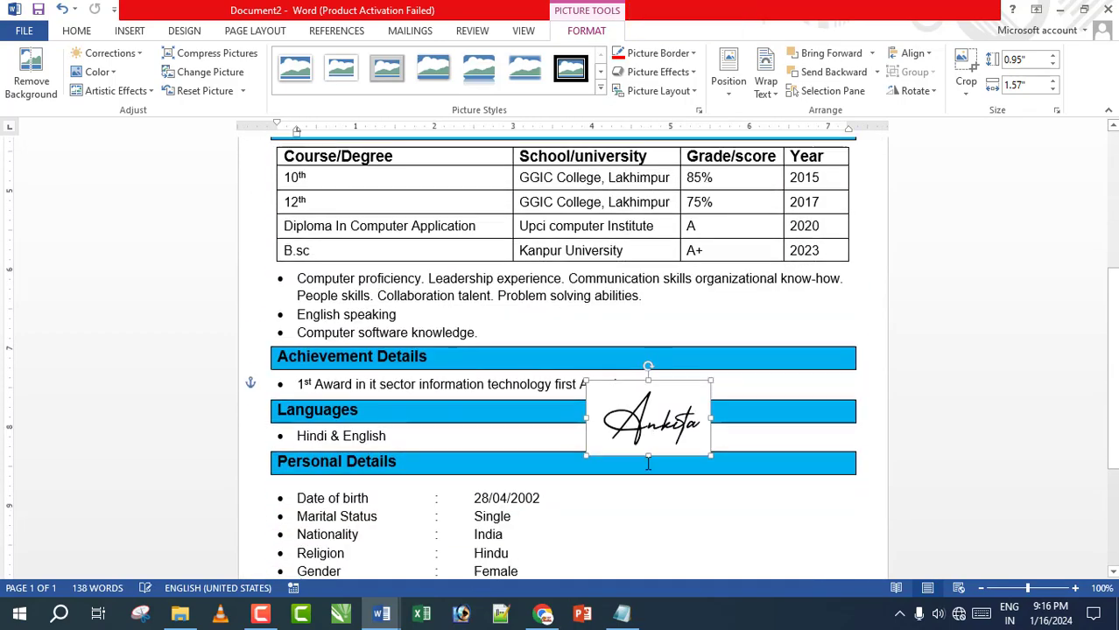
drag(643, 245, 684, 473)
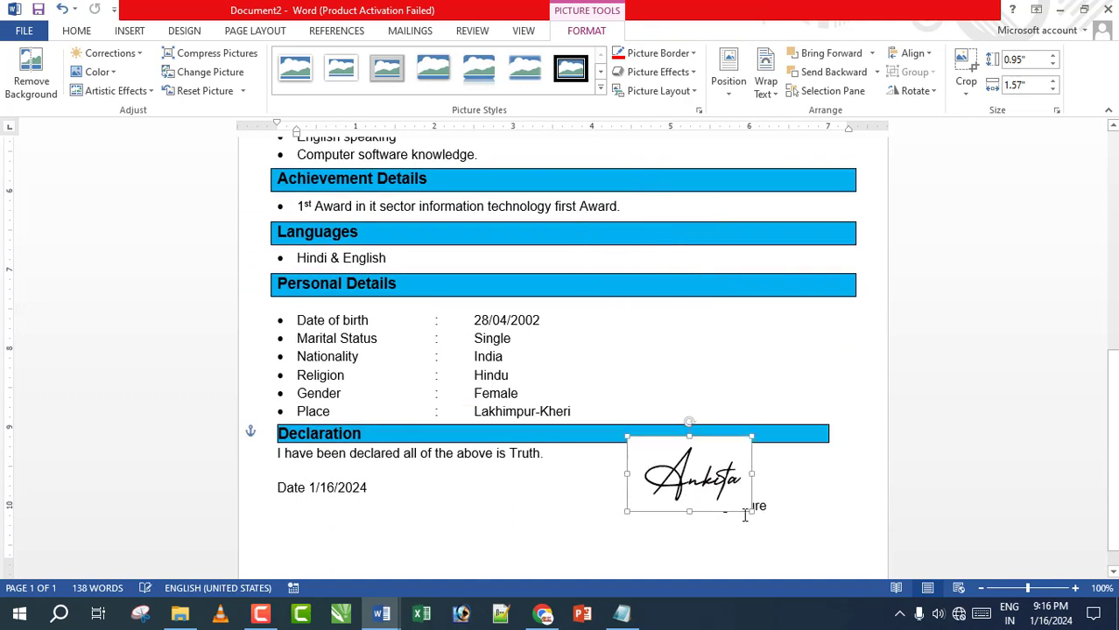
mouse_move(753, 513)
mouse_down()
mouse_move(685, 473)
mouse_move(728, 478)
mouse_up()
click(702, 517)
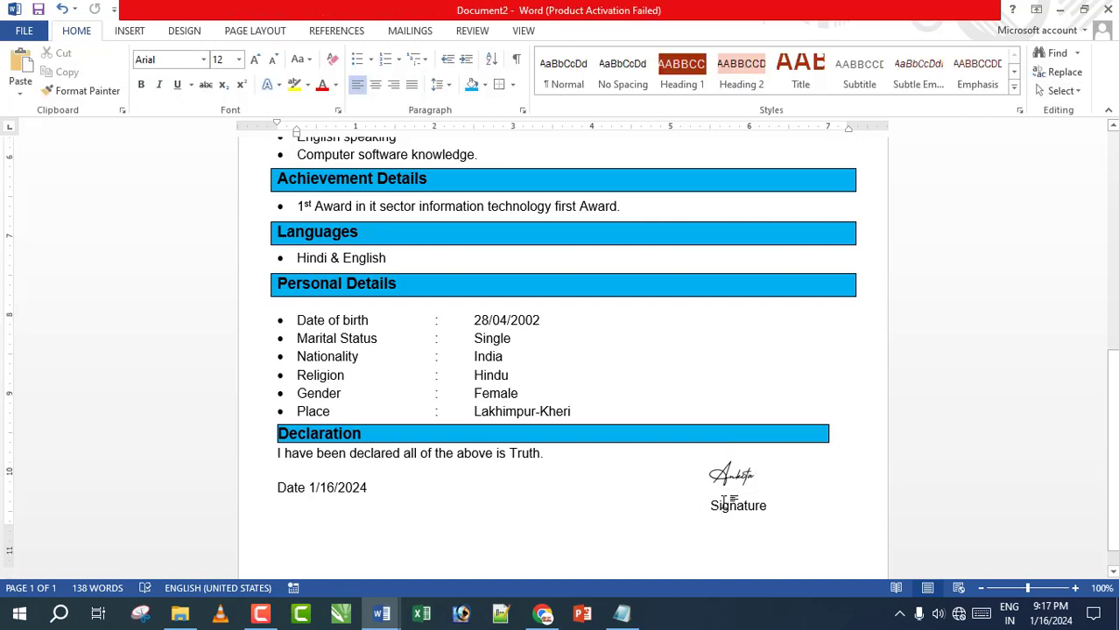
scroll(718, 497, down, 1)
scroll(714, 496, up, 2)
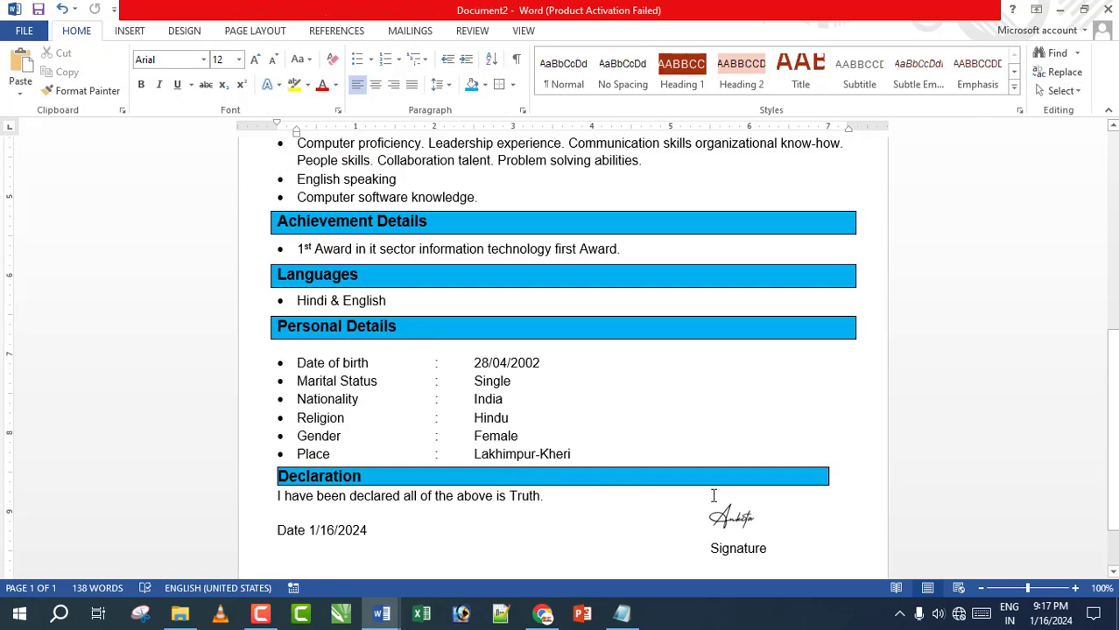
scroll(714, 495, up, 4)
scroll(714, 495, up, 6)
scroll(657, 470, up, 1)
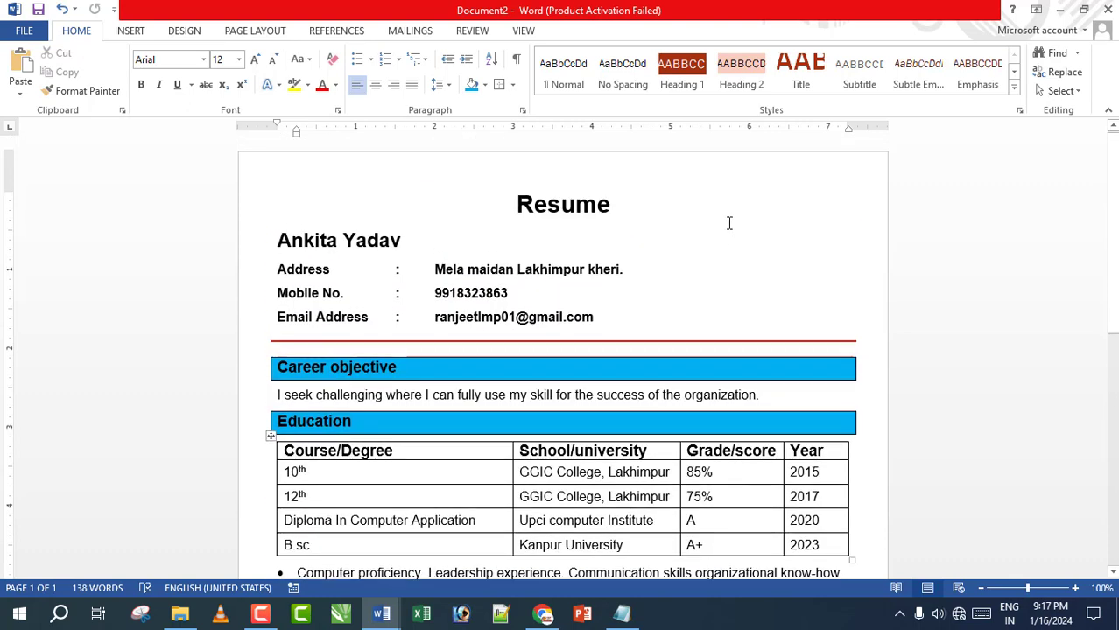
Insert the photo download (1).jpg and set its layout to In Front of Text
click(140, 31)
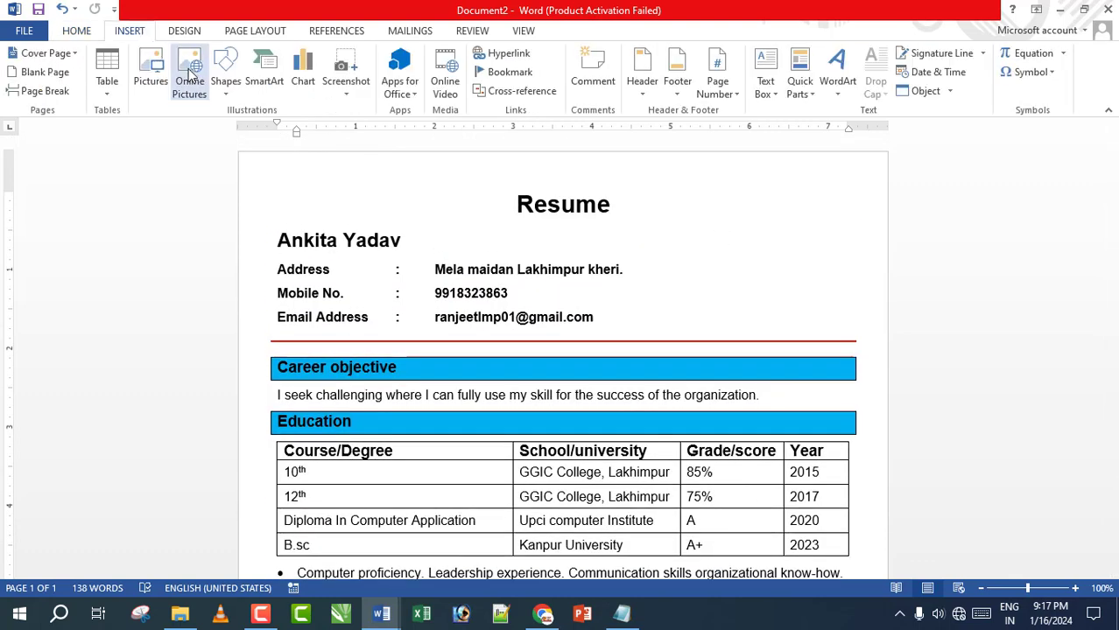
click(151, 79)
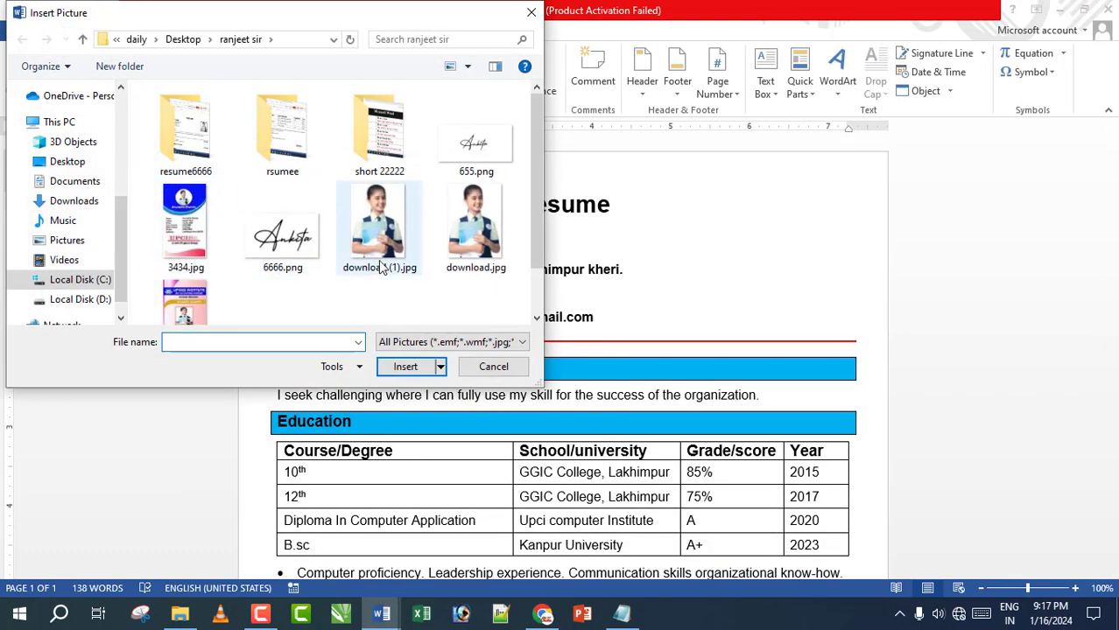
double_click(379, 233)
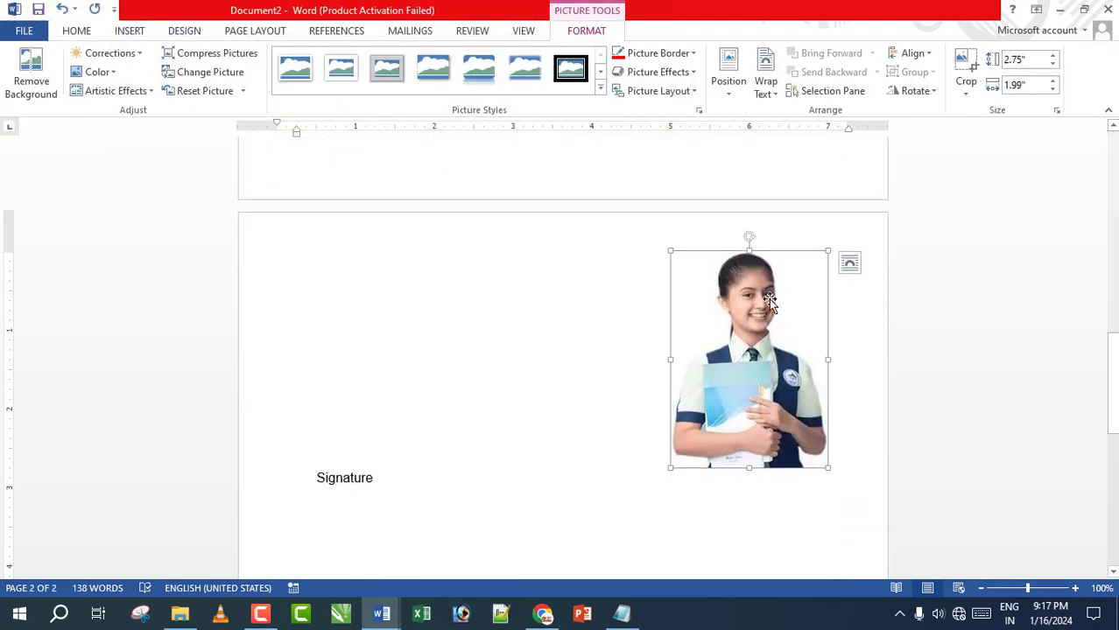
click(849, 266)
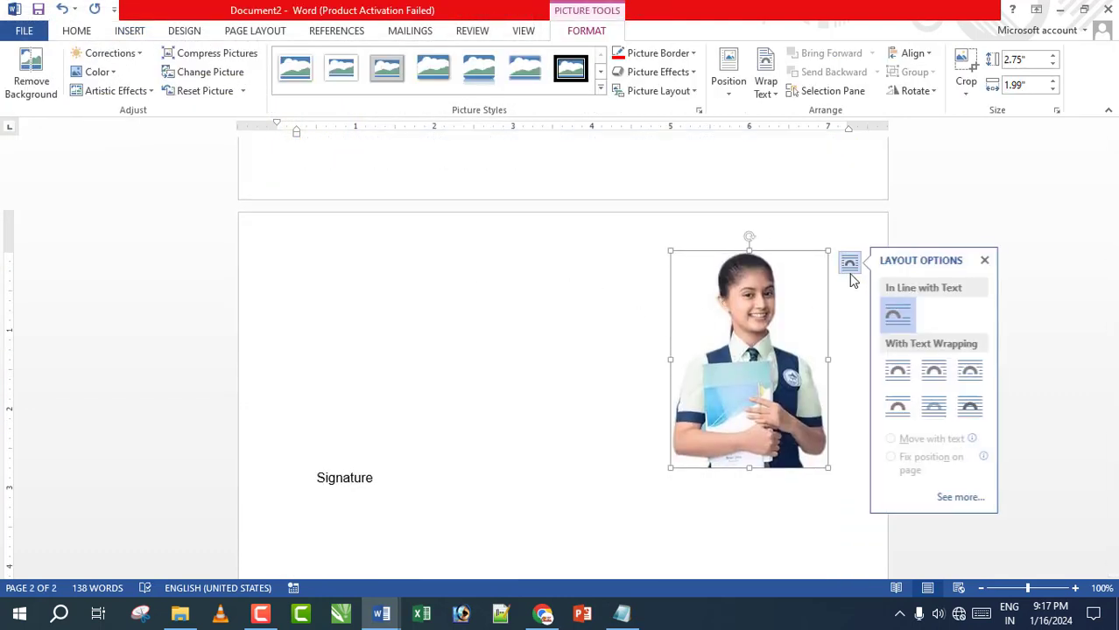
click(970, 405)
Shrink the photo to a small portrait beside the contact details at the top right
scroll(812, 397, up, 3)
scroll(812, 397, up, 6)
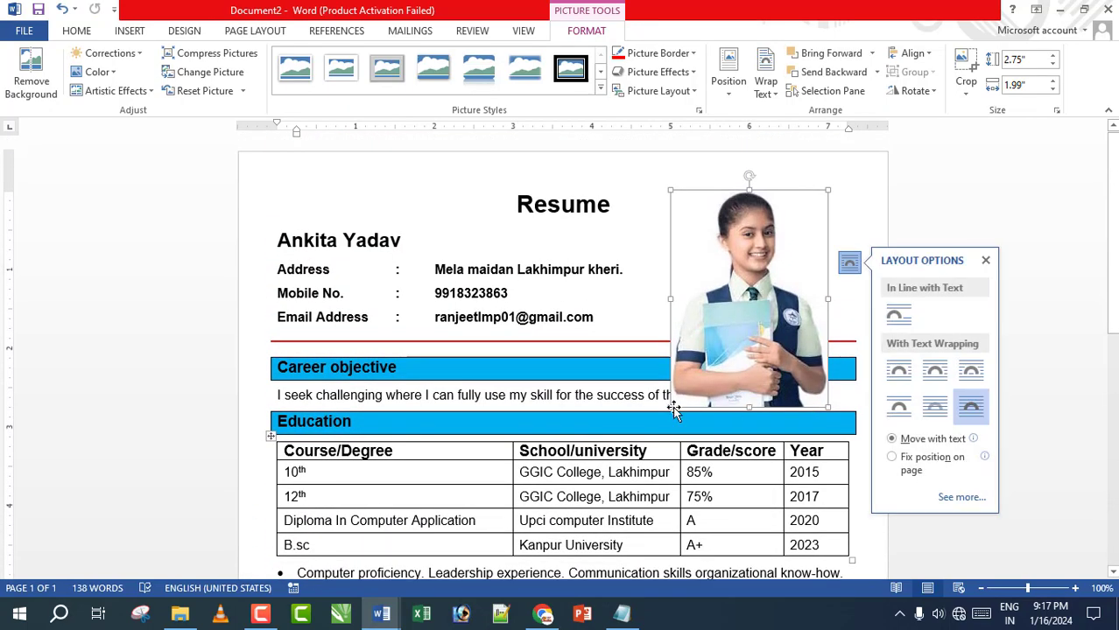
drag(672, 408, 746, 247)
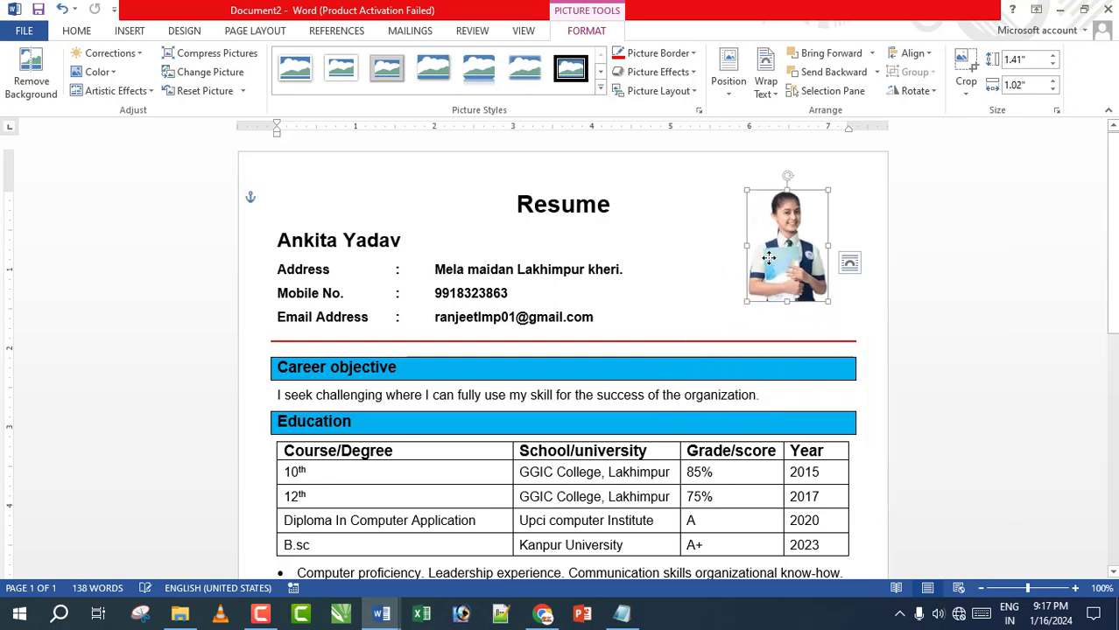
click(721, 290)
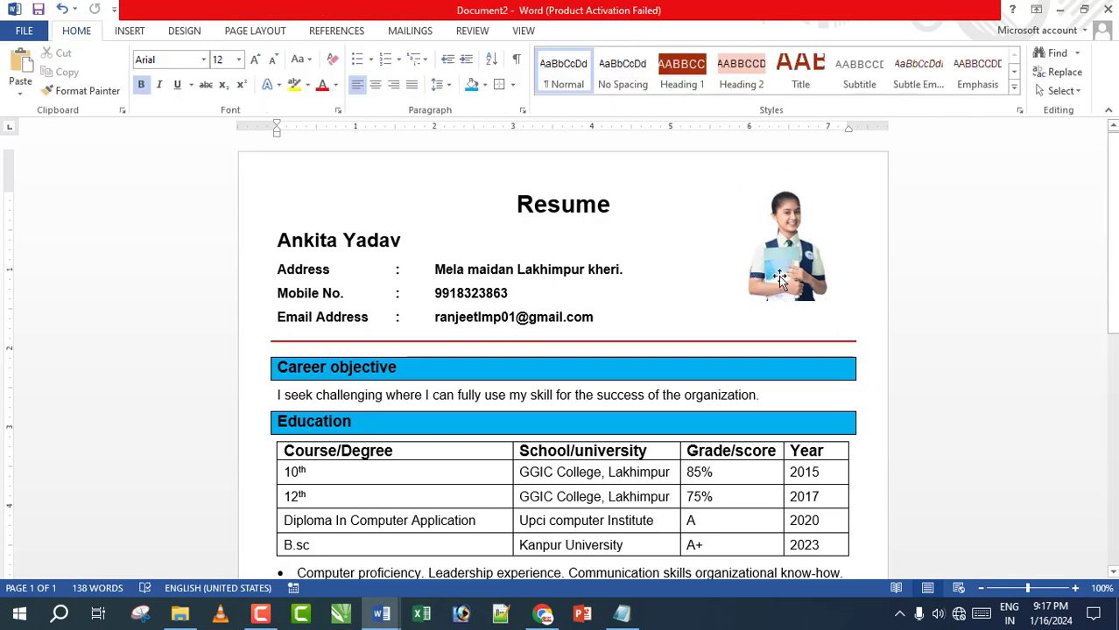
drag(780, 278, 745, 285)
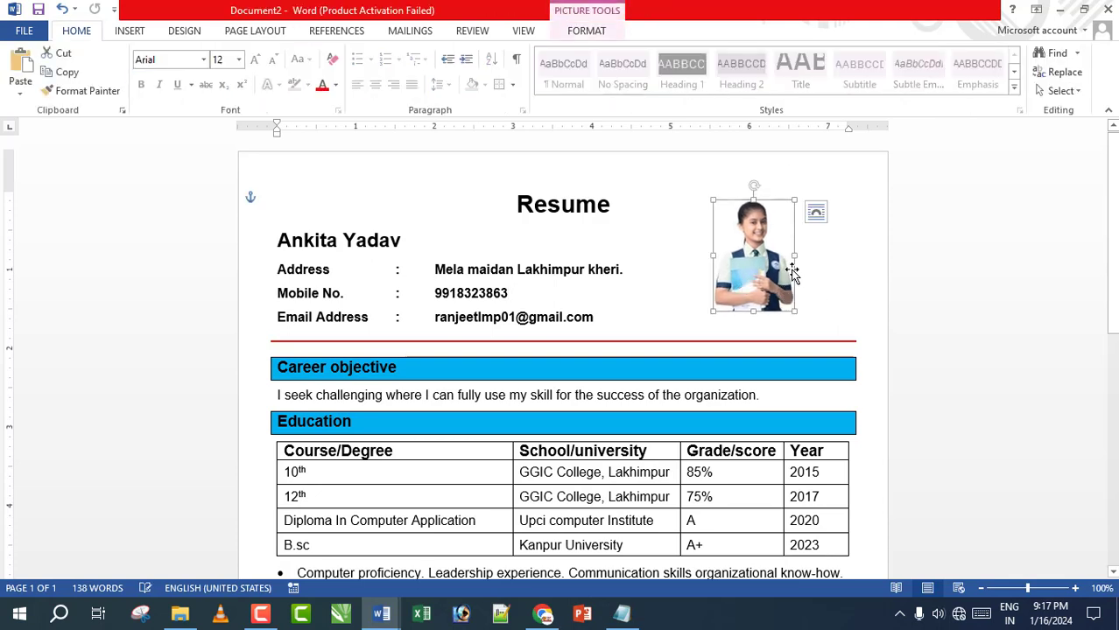
drag(794, 257, 808, 256)
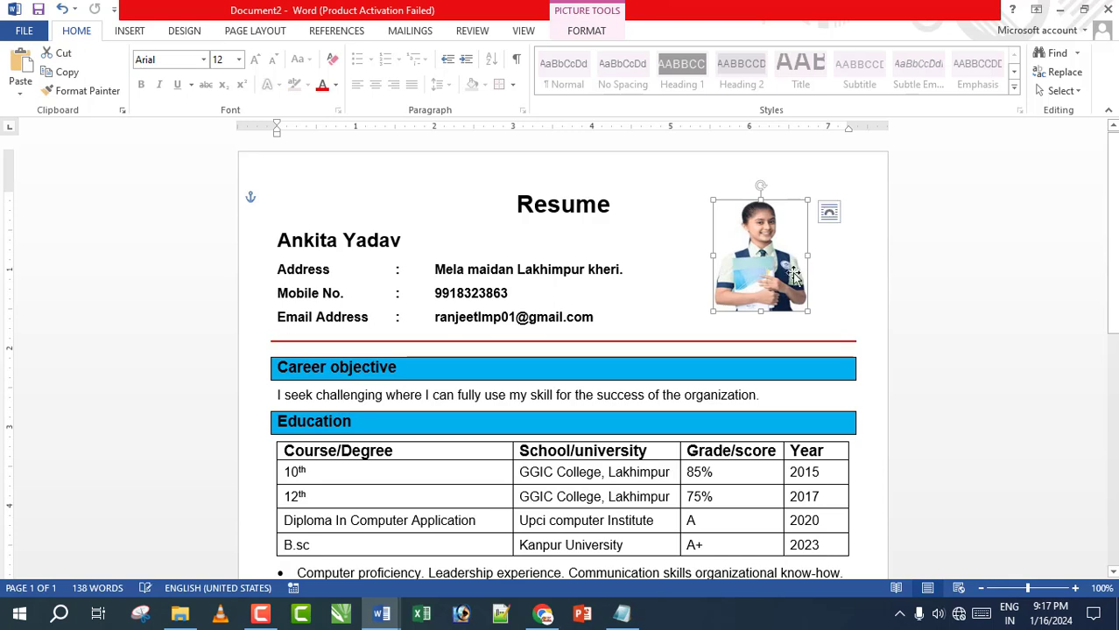
Apply the thick black frame picture style with shadow to the photo
click(667, 290)
click(795, 271)
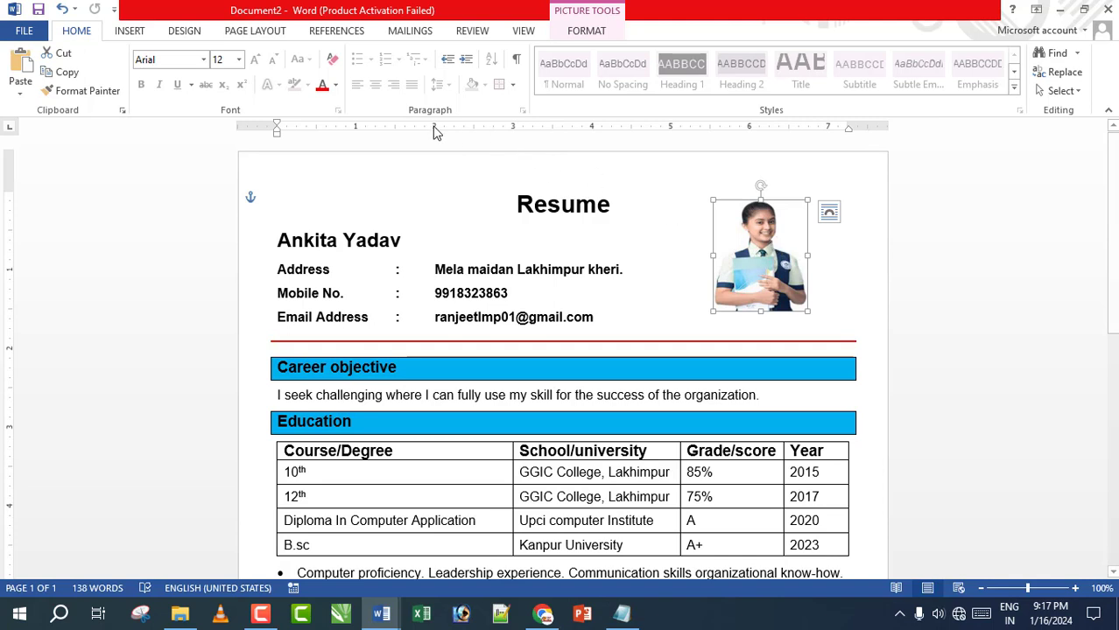
click(513, 86)
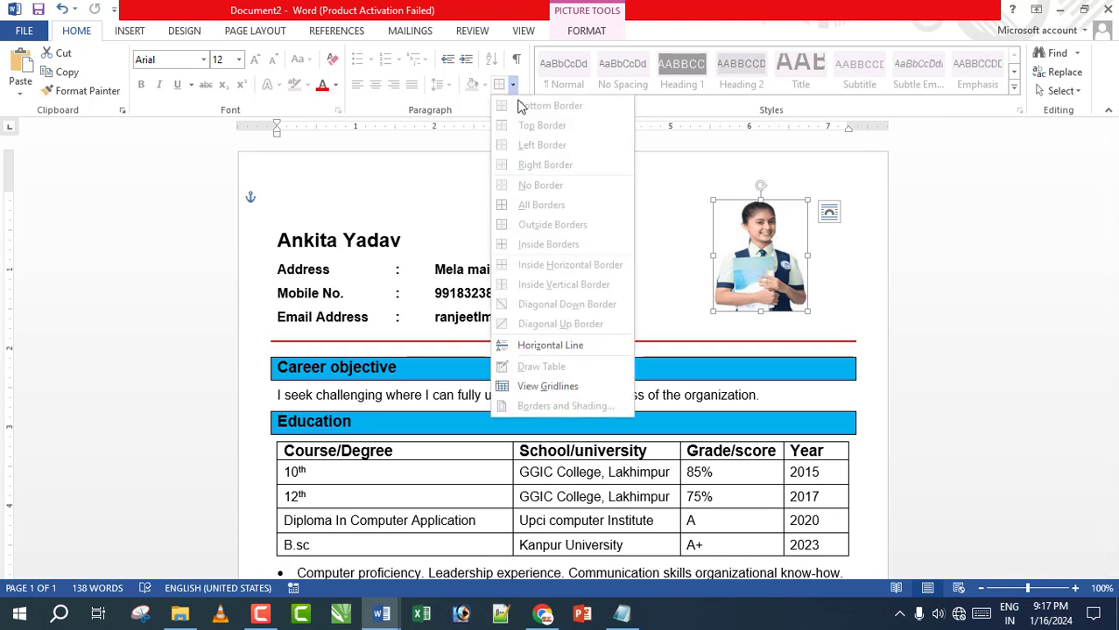
key(Escape)
click(602, 33)
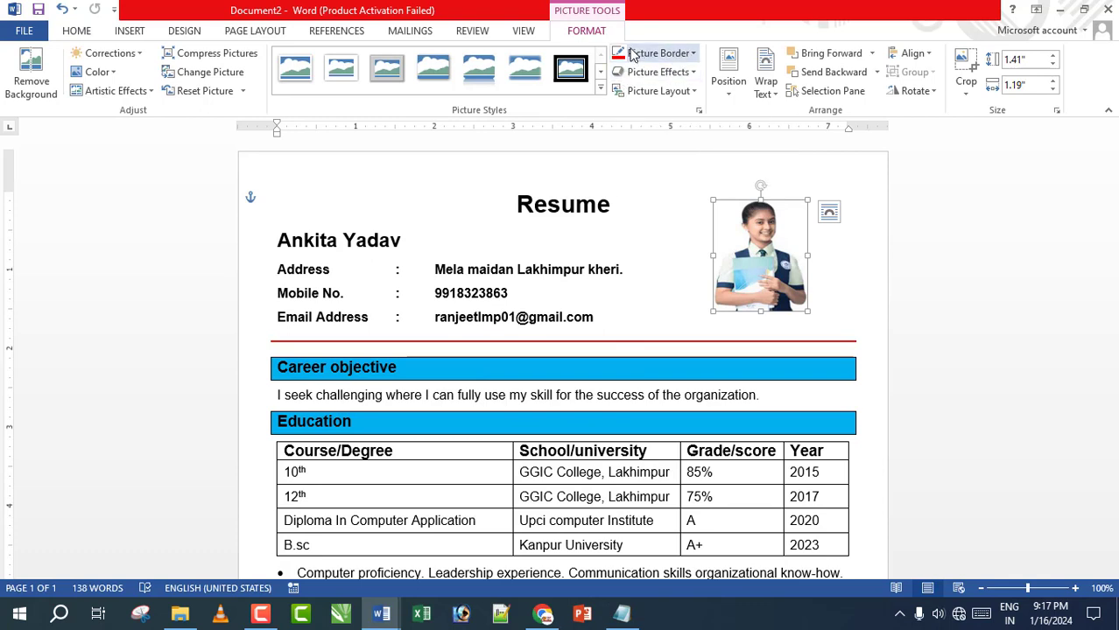
click(600, 87)
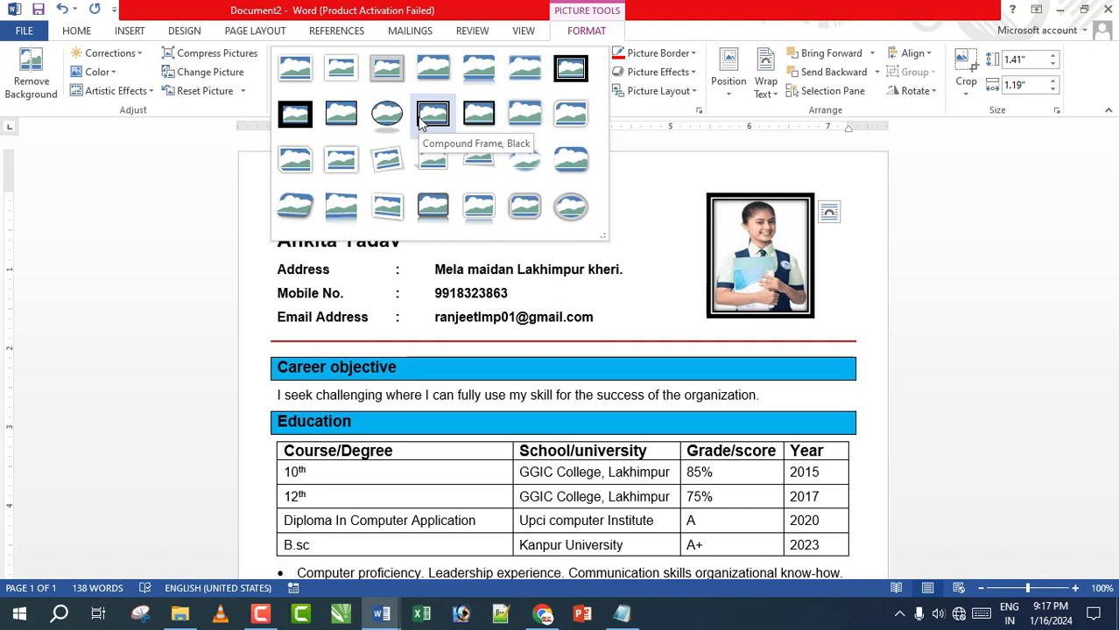
click(341, 114)
click(643, 261)
click(676, 294)
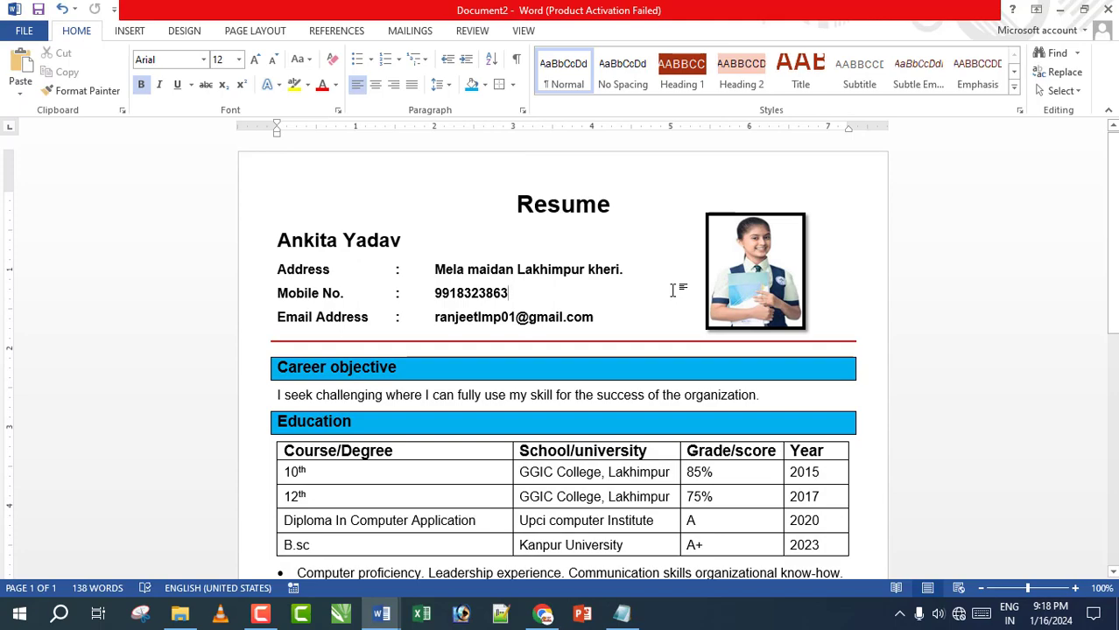
Scroll through the finished resume from the title and photo down to the signed Declaration
scroll(672, 290, down, 6)
scroll(673, 289, down, 4)
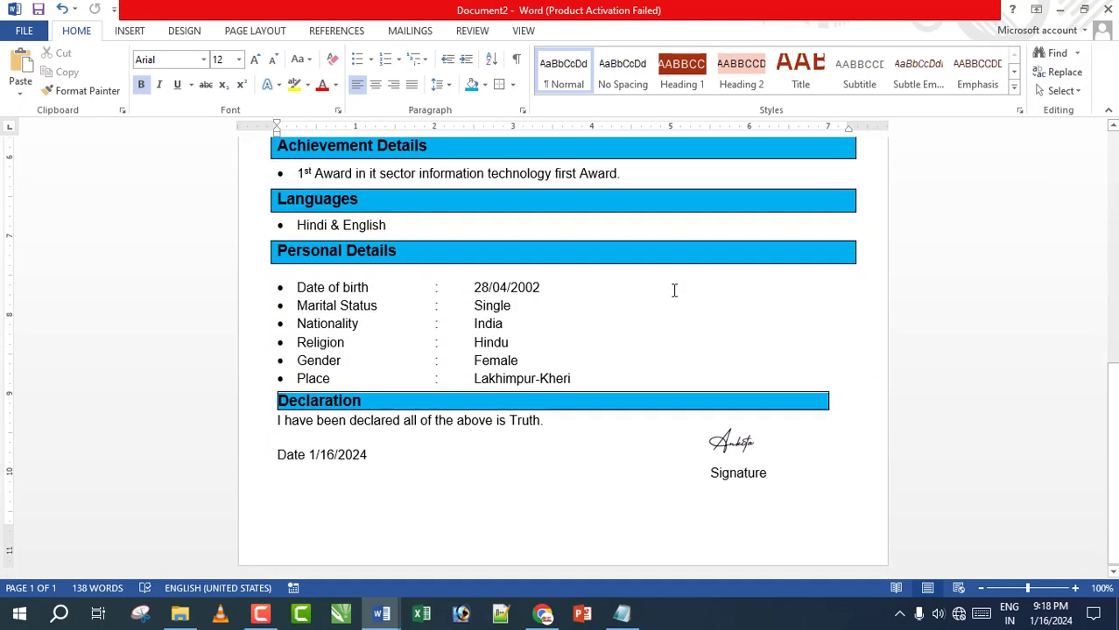
scroll(673, 289, up, 6)
scroll(672, 290, up, 4)
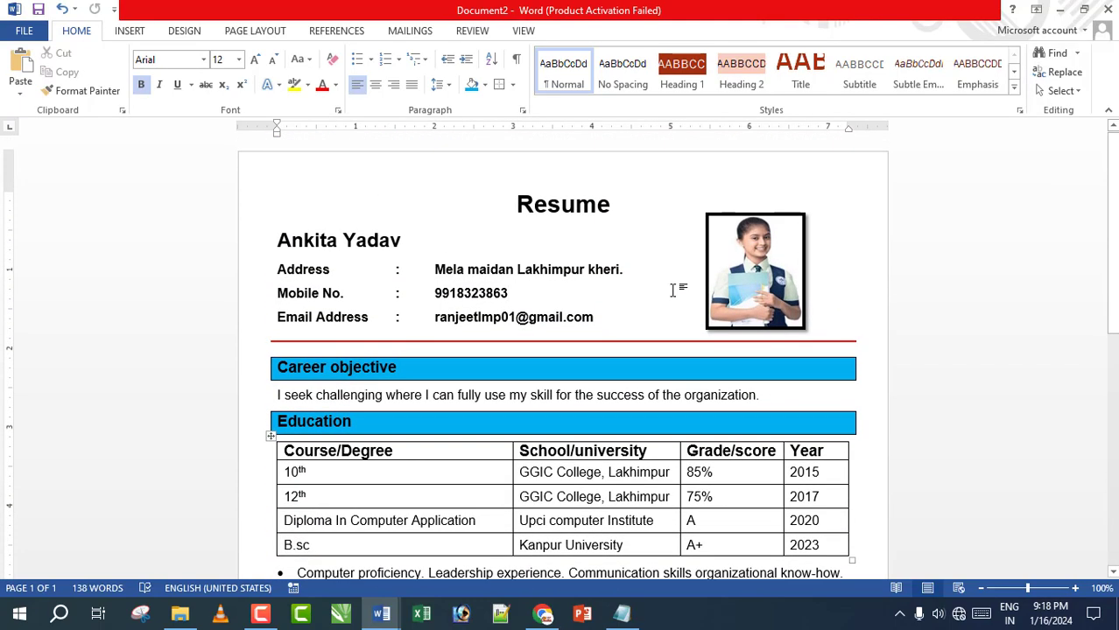
click(625, 205)
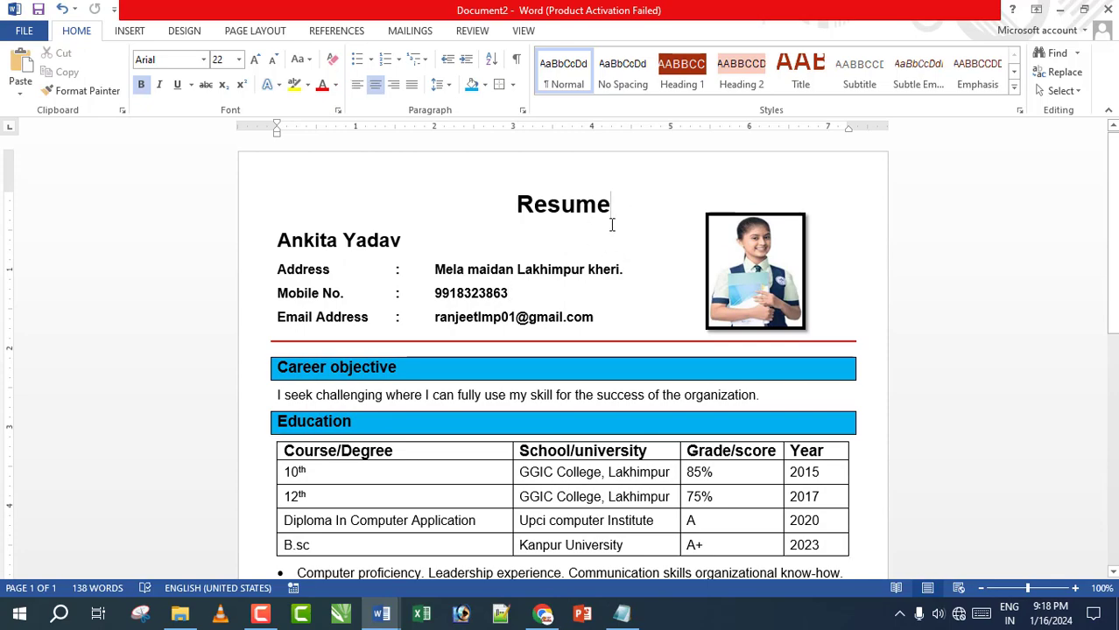
scroll(407, 408, down, 4)
scroll(440, 398, down, 6)
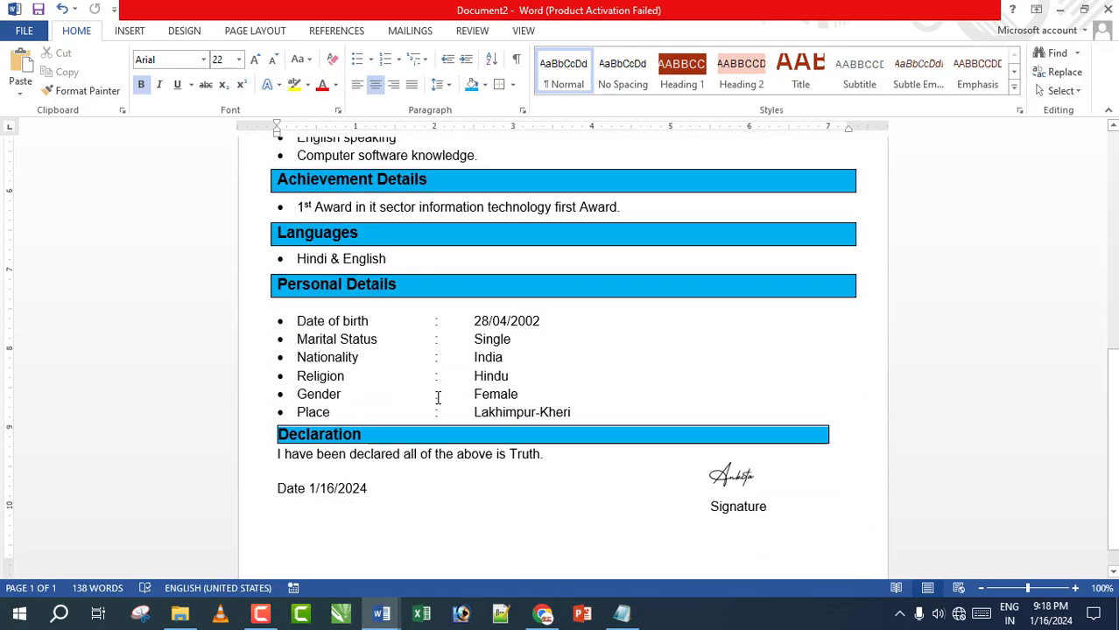
scroll(440, 398, down, 1)
scroll(440, 398, up, 6)
scroll(440, 398, up, 5)
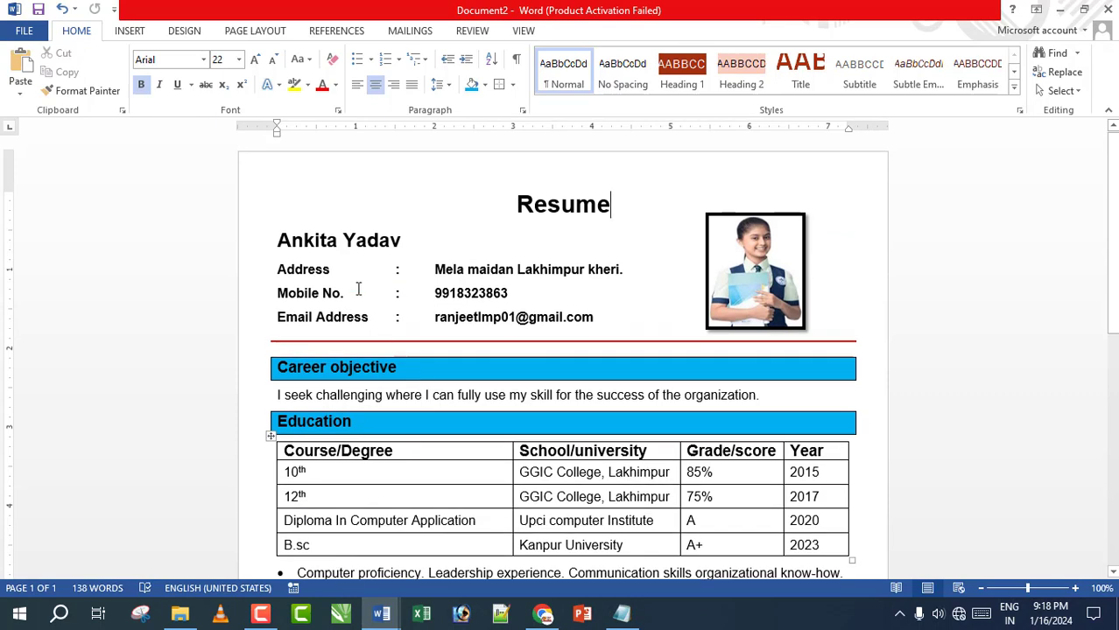
Save the resume as a .docx named with the applicant's first name plus 'resume'
click(26, 32)
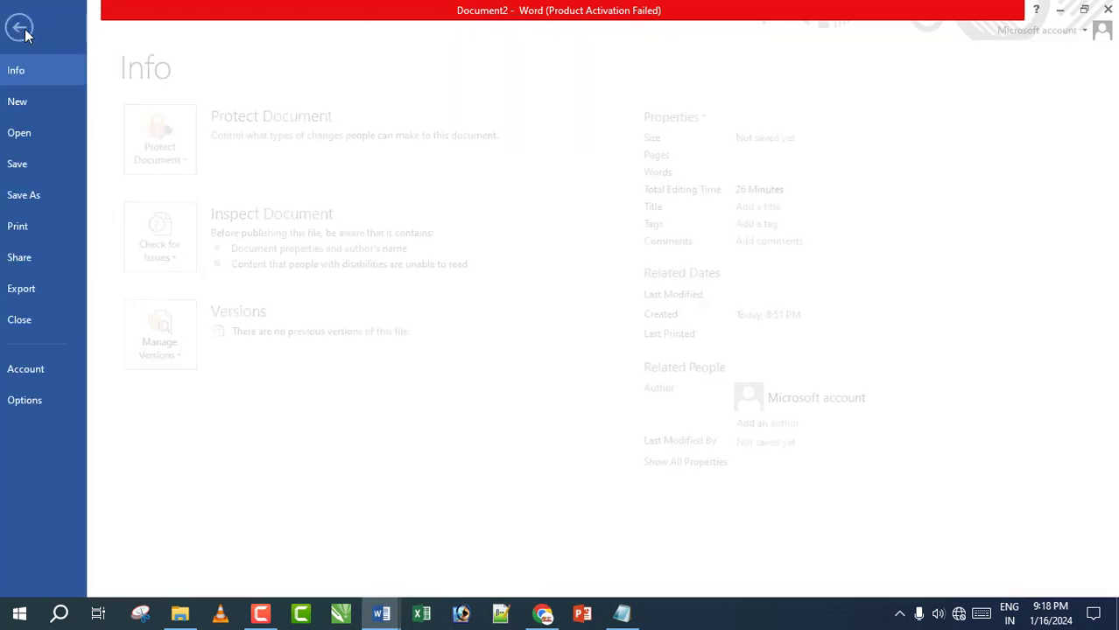
click(26, 166)
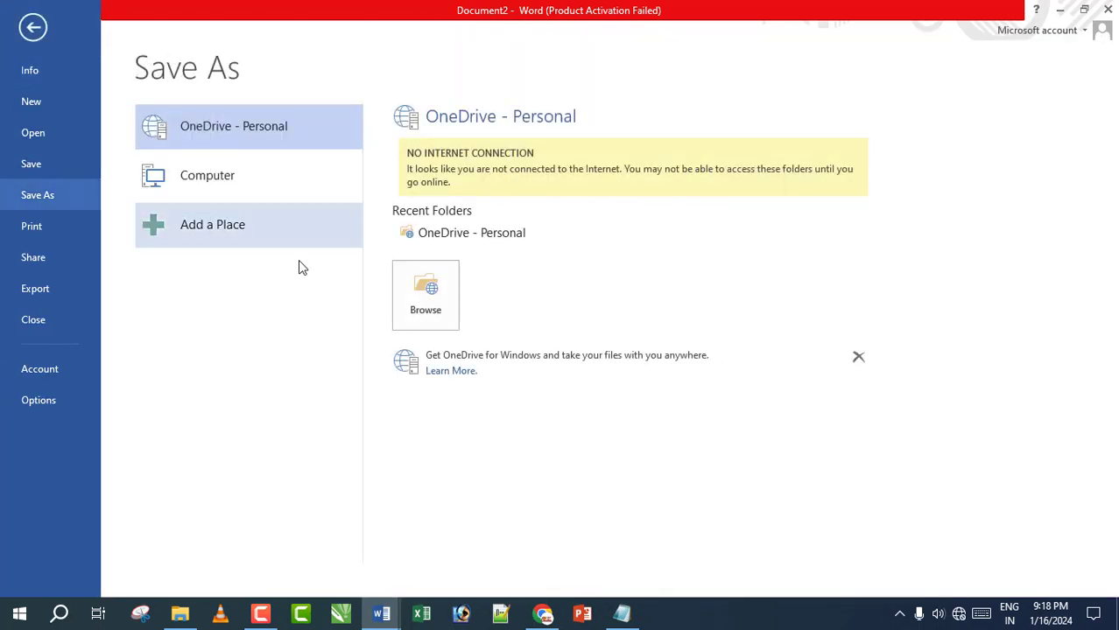
click(426, 293)
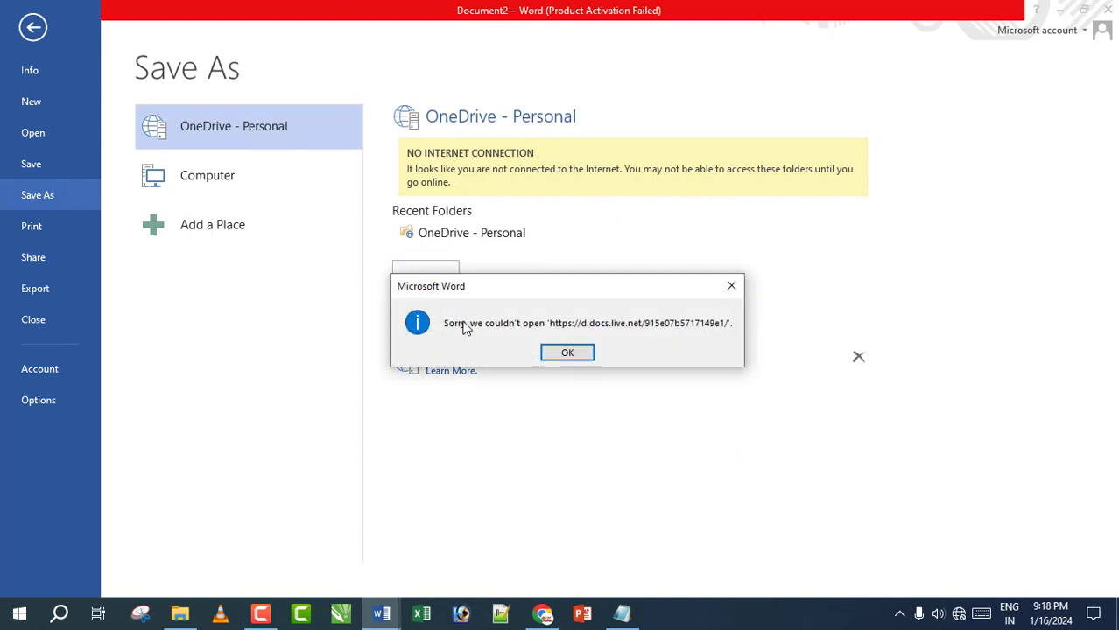
click(551, 351)
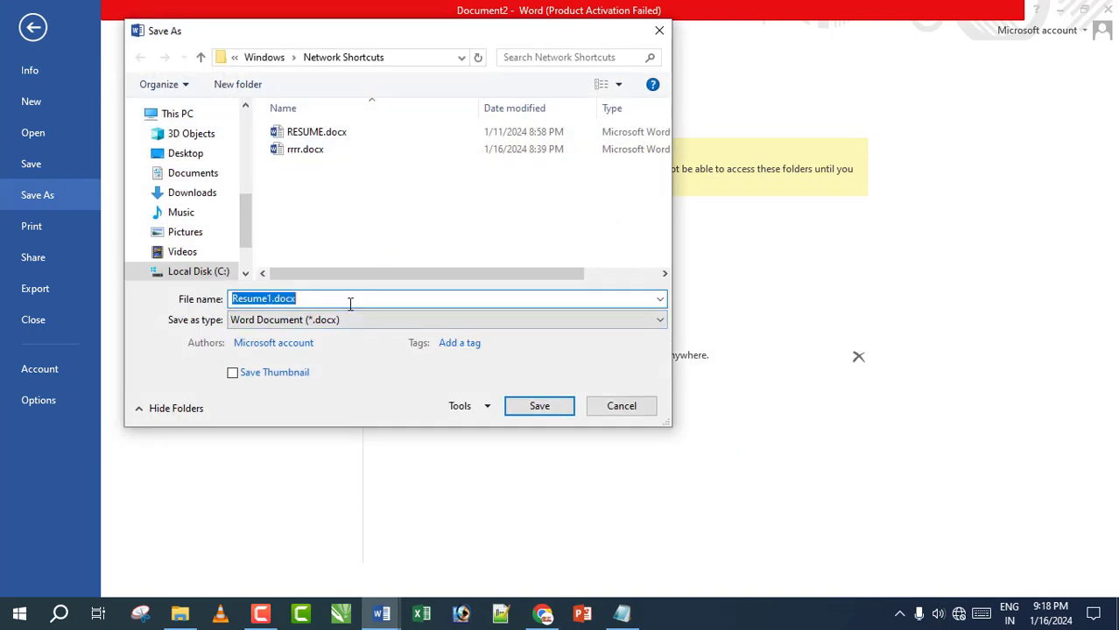
text(ankita resume)
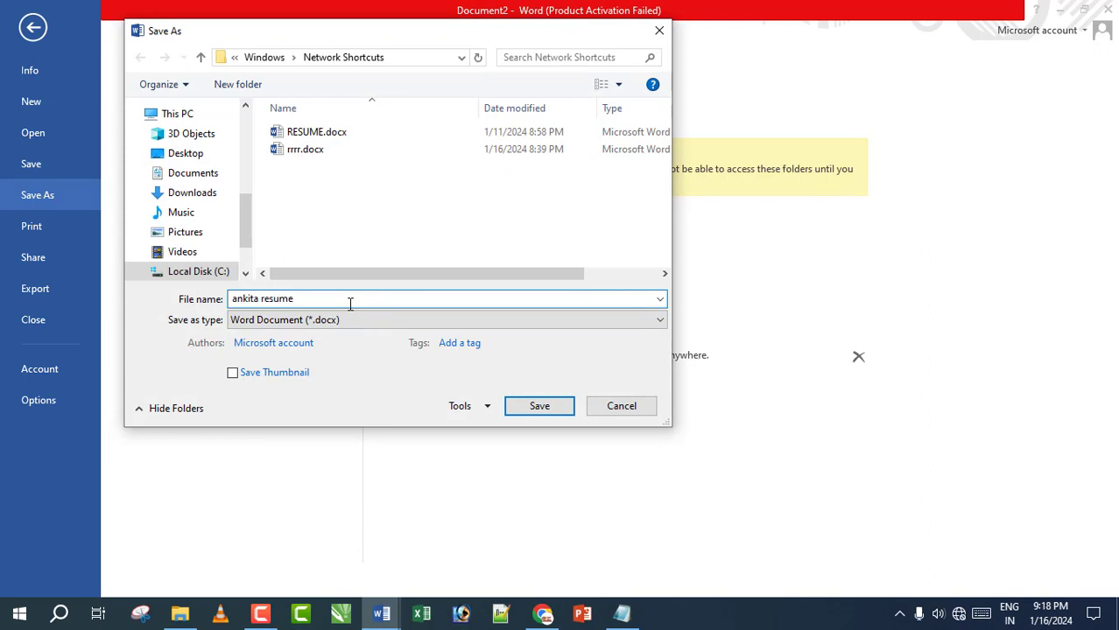
click(543, 407)
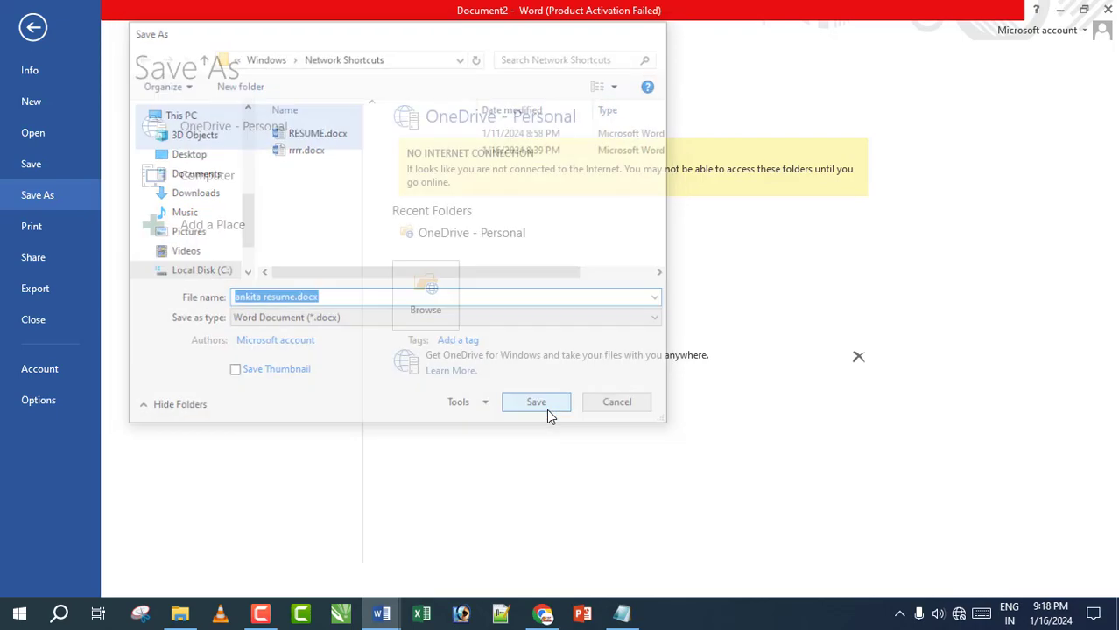
scroll(543, 319, down, 5)
scroll(543, 320, down, 4)
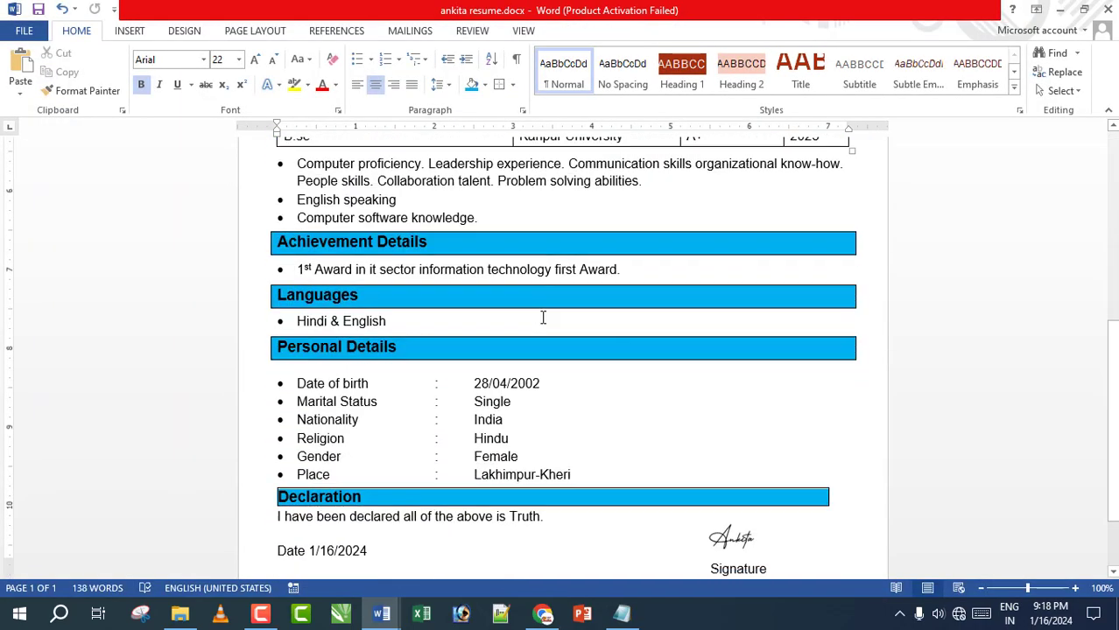
scroll(543, 320, up, 4)
scroll(543, 319, up, 5)
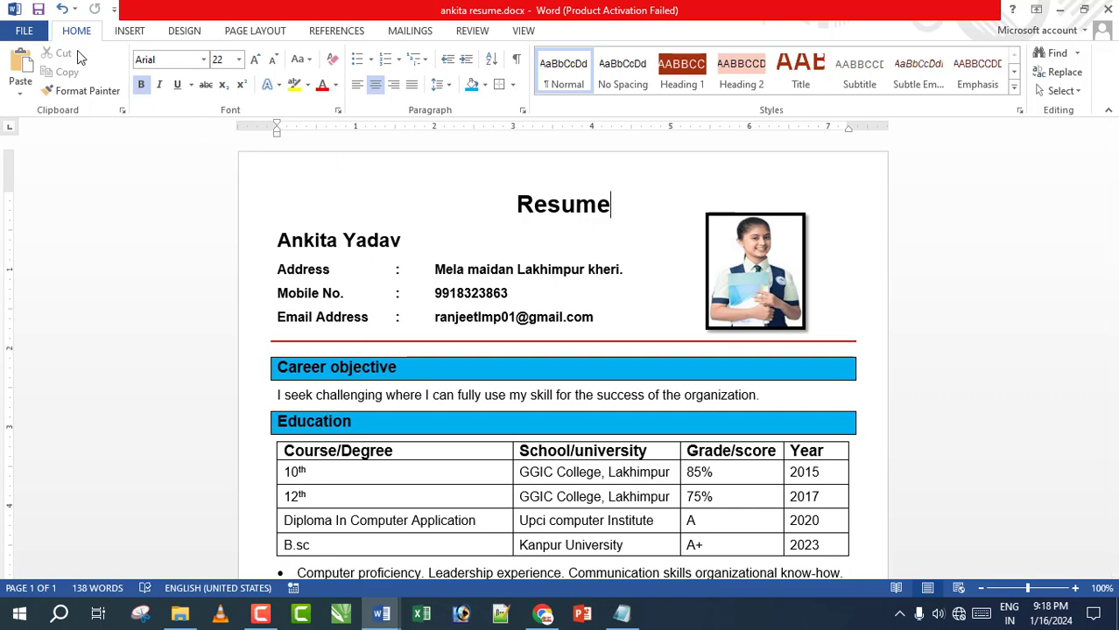
Export the resume as a PDF into the named subfolder on the Desktop
click(24, 30)
click(44, 193)
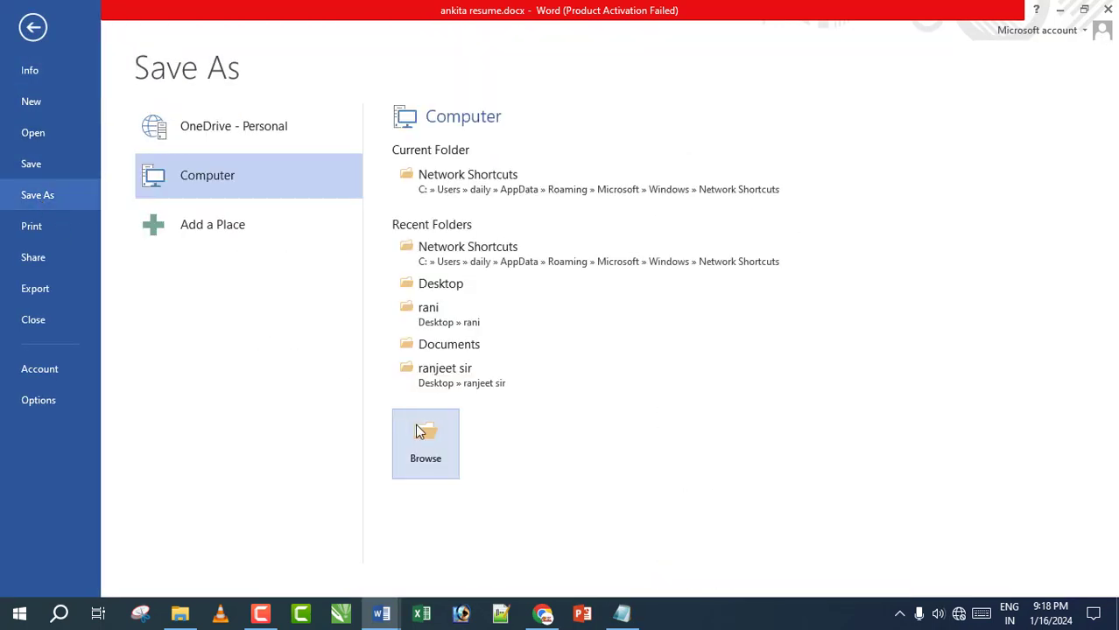
click(418, 430)
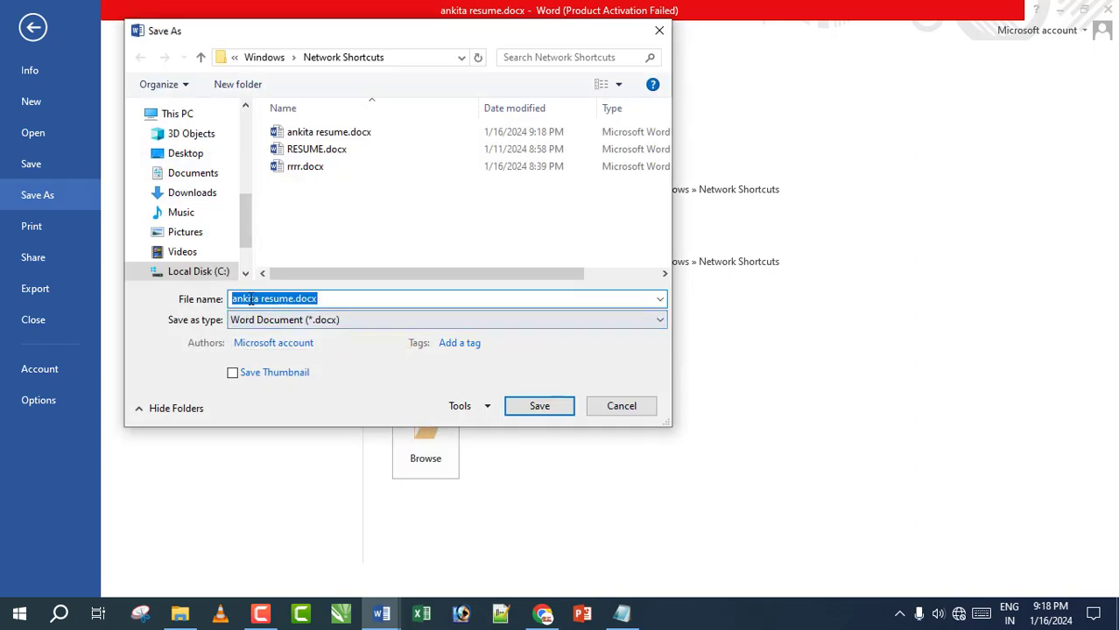
click(308, 320)
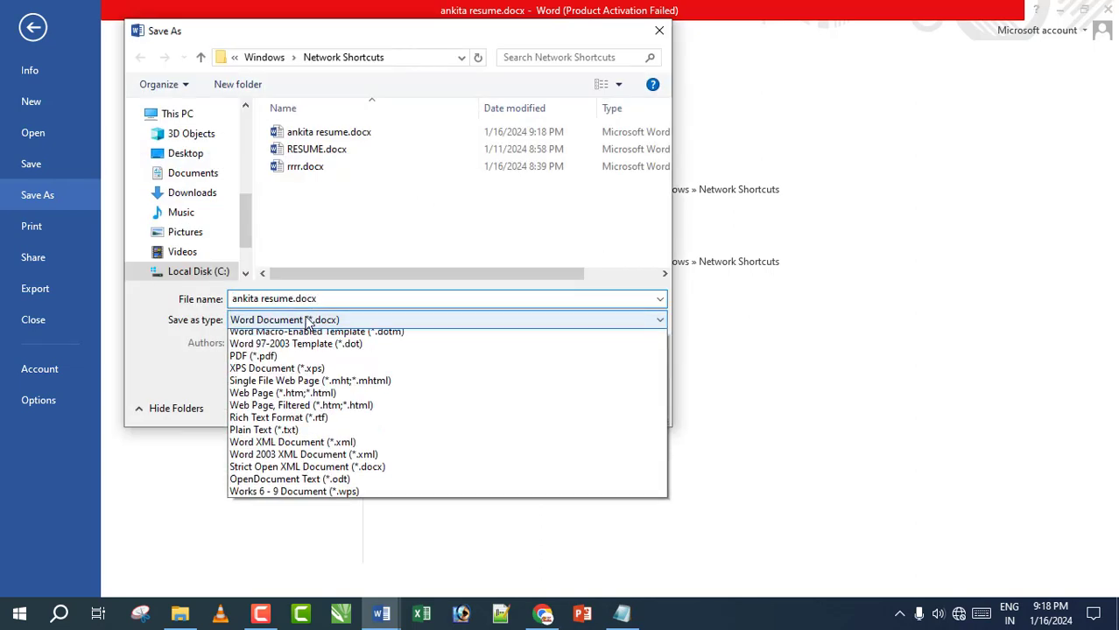
click(295, 319)
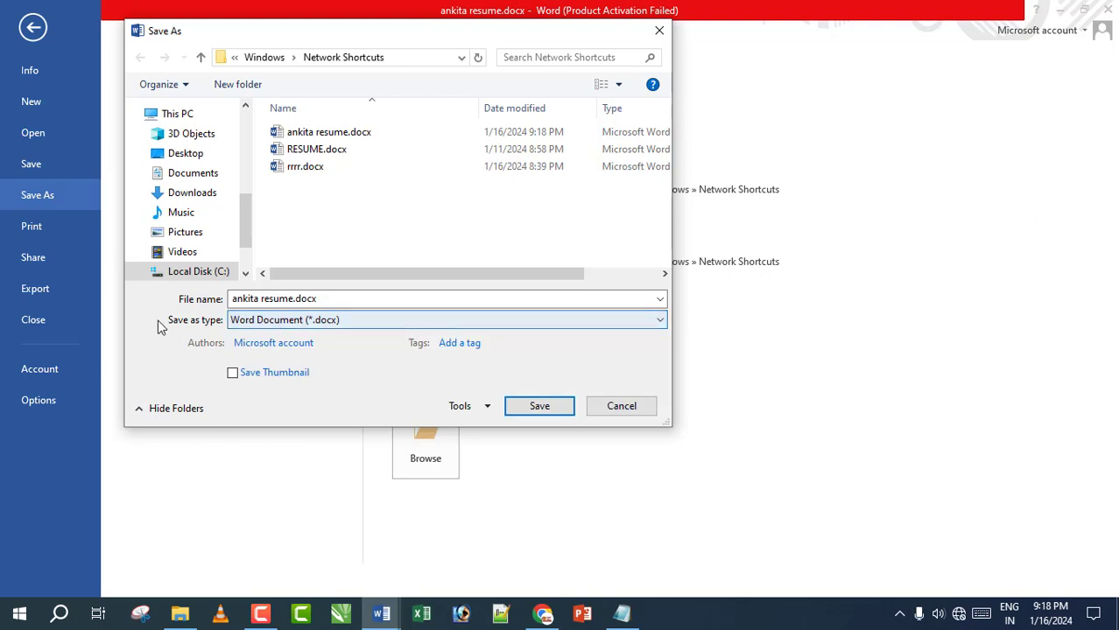
click(304, 322)
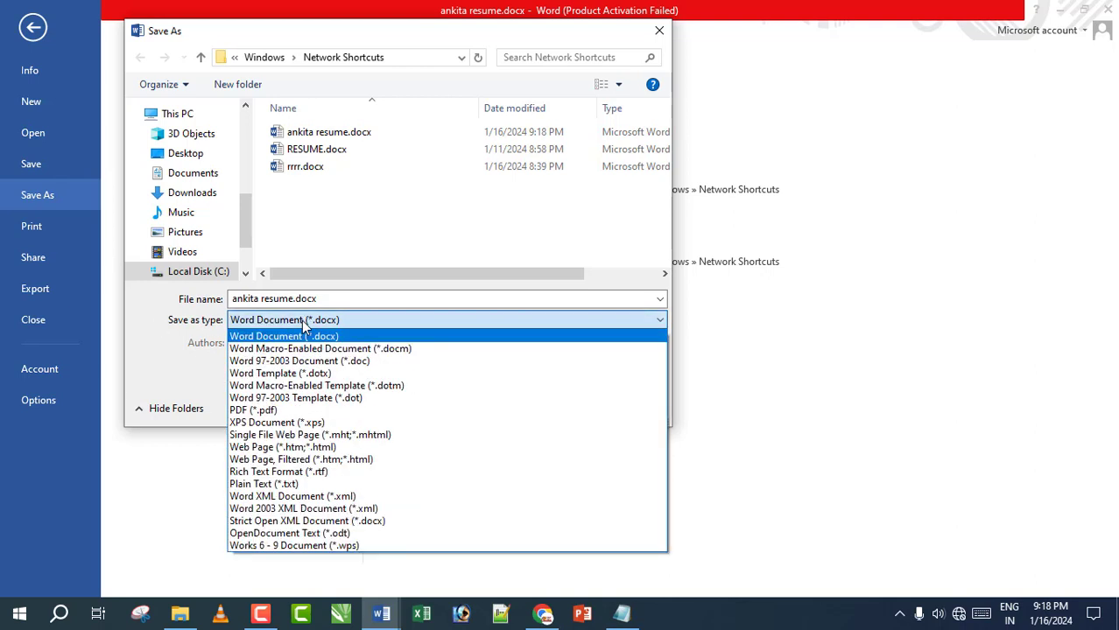
click(260, 412)
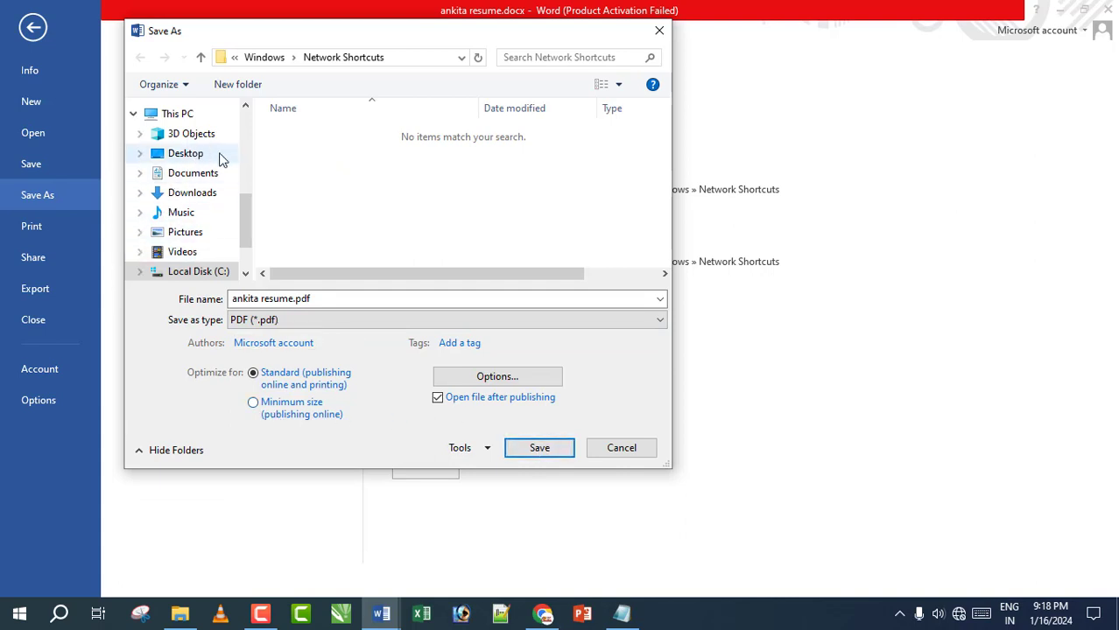
drag(242, 222, 254, 131)
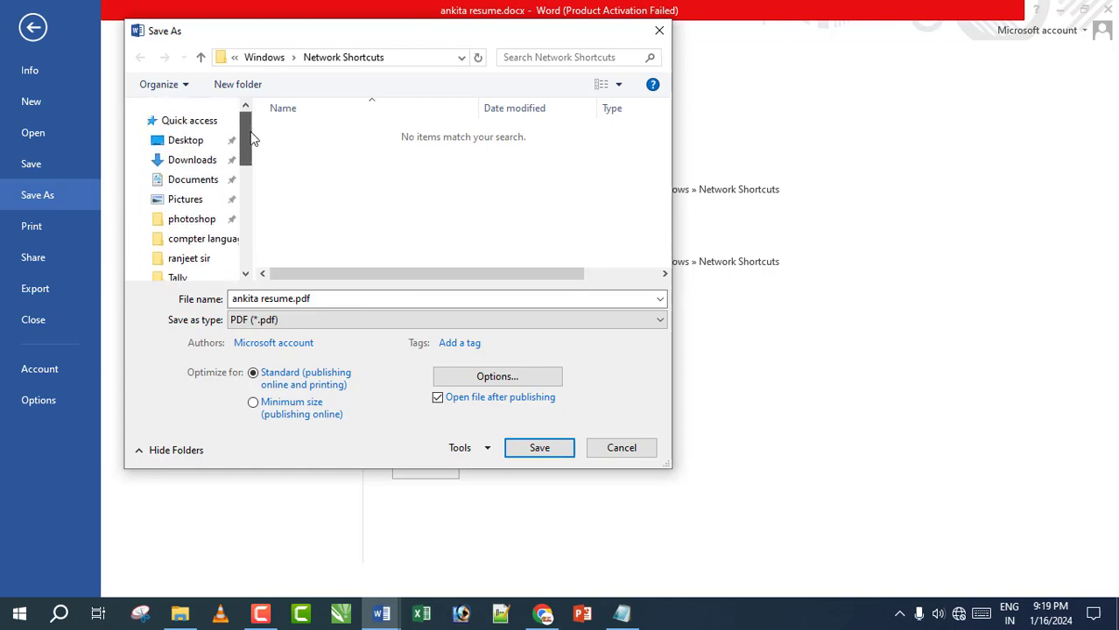
click(194, 141)
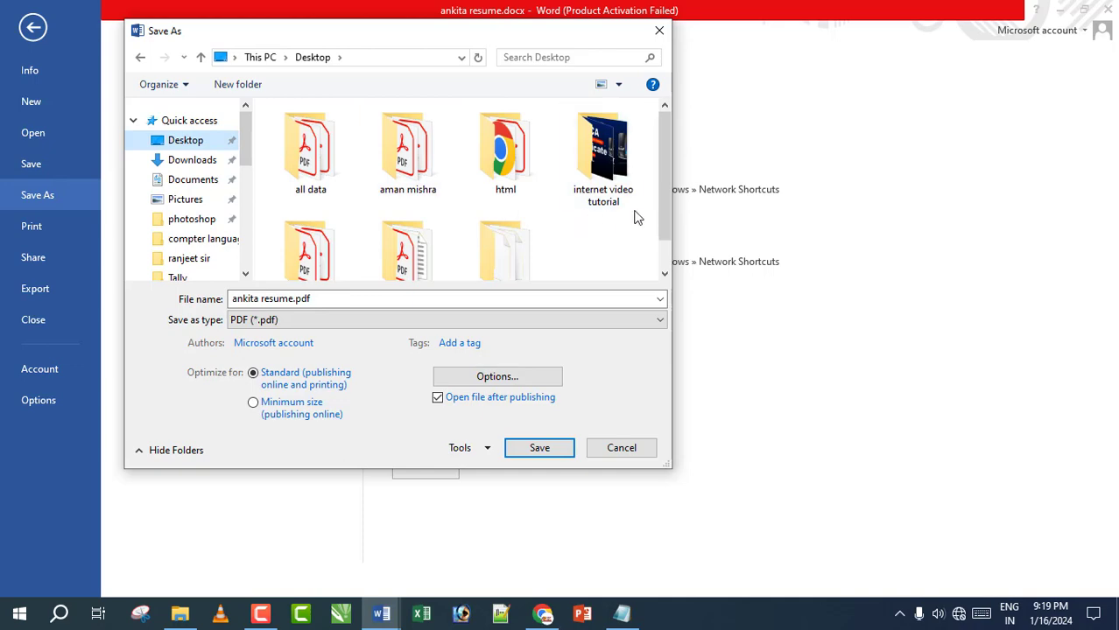
drag(663, 187, 663, 211)
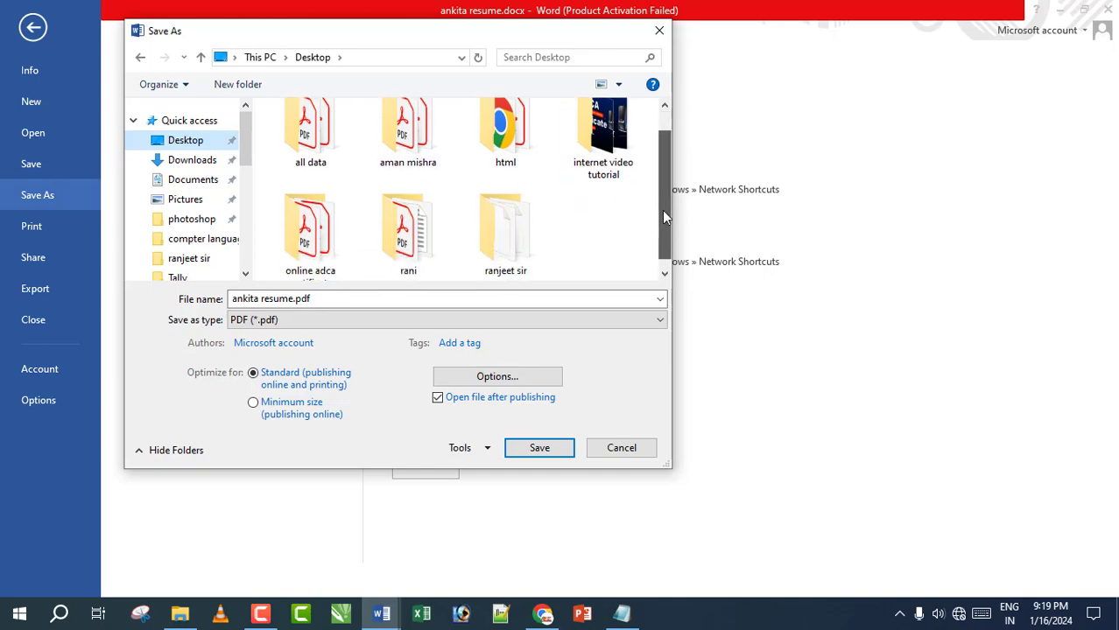
double_click(505, 223)
click(541, 449)
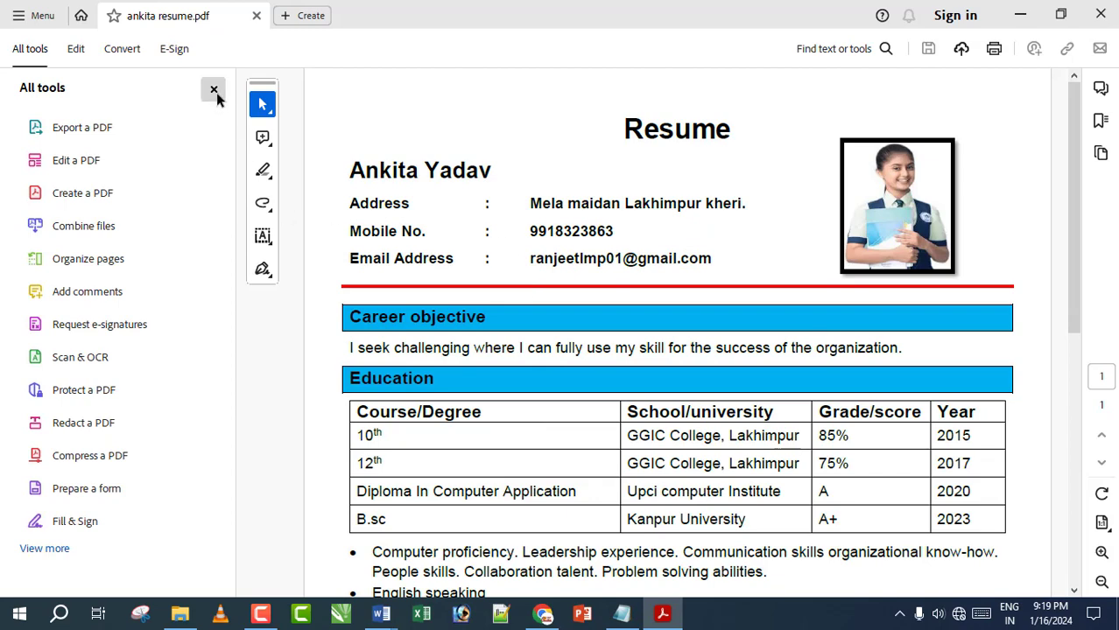
Hide the Acrobat tools panel and minimize the PDF viewer and Word windows
click(213, 89)
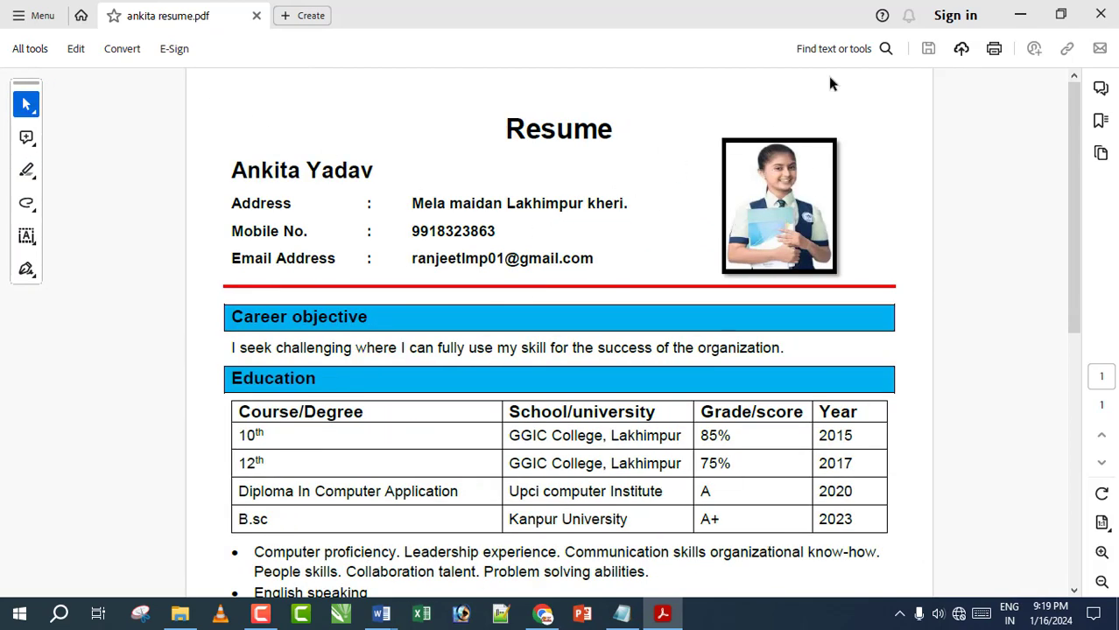
click(1021, 16)
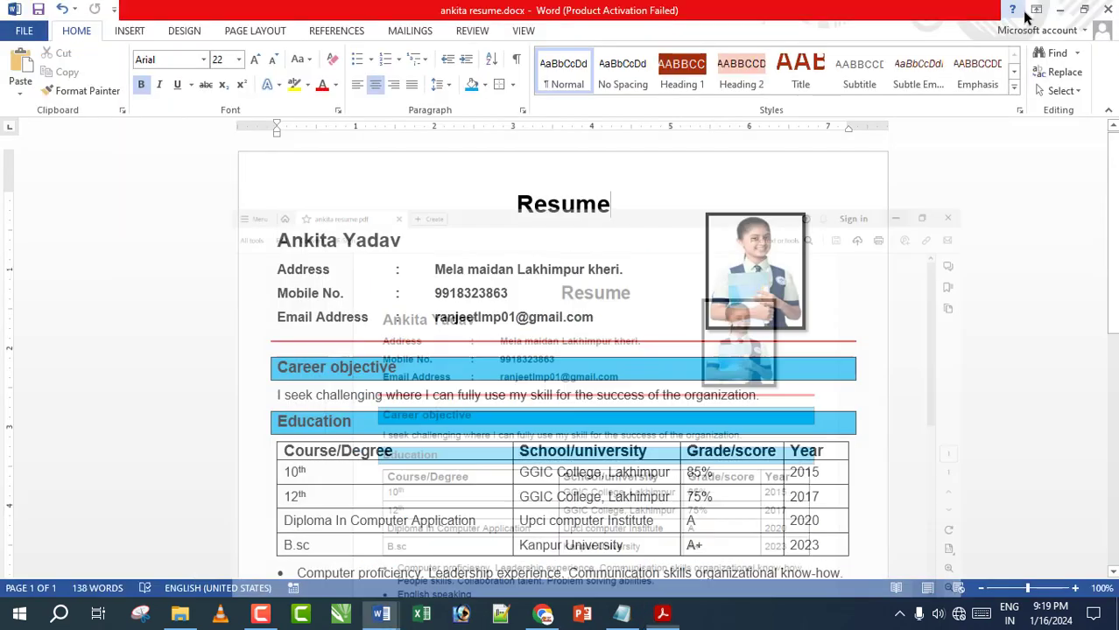
click(1062, 16)
Minimize Word and open ankita resume.pdf from the ranjeet sir desktop folder
click(1061, 16)
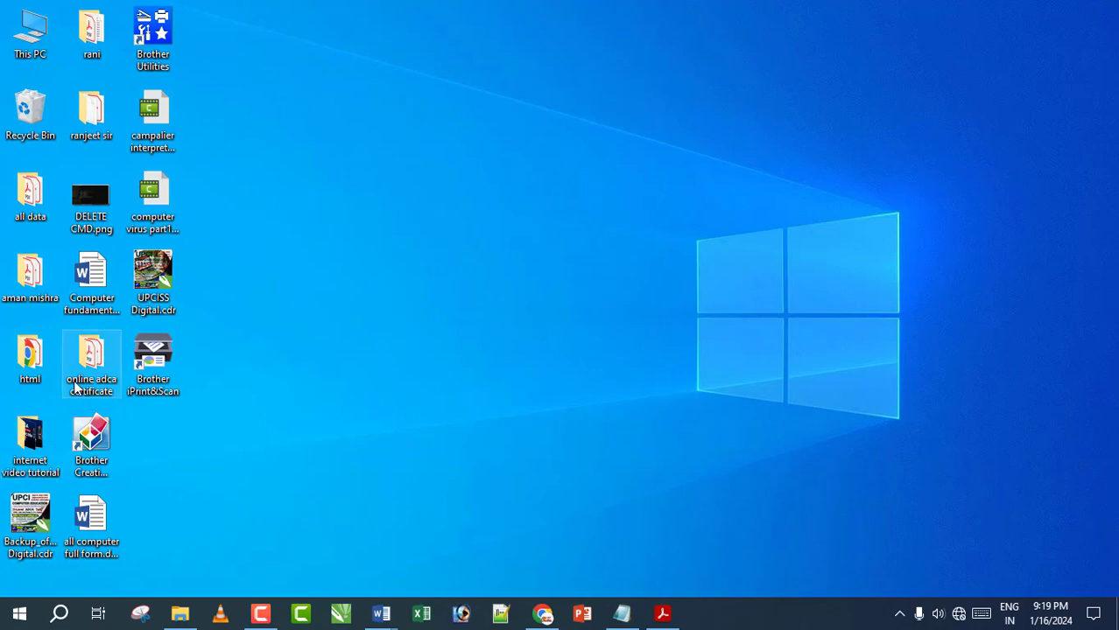
double_click(91, 112)
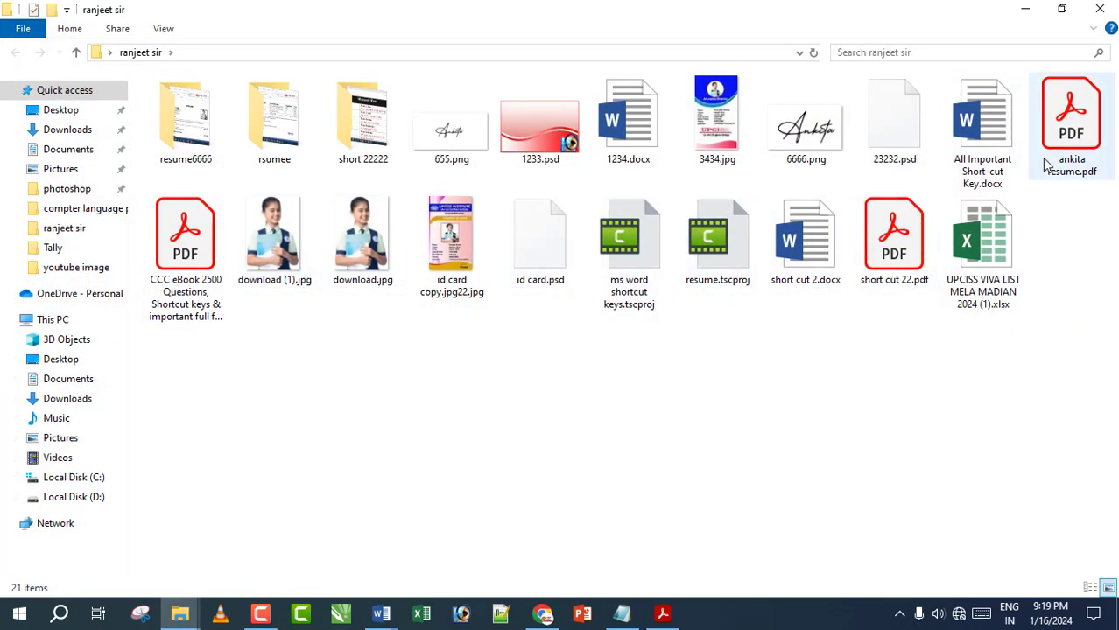
click(1074, 119)
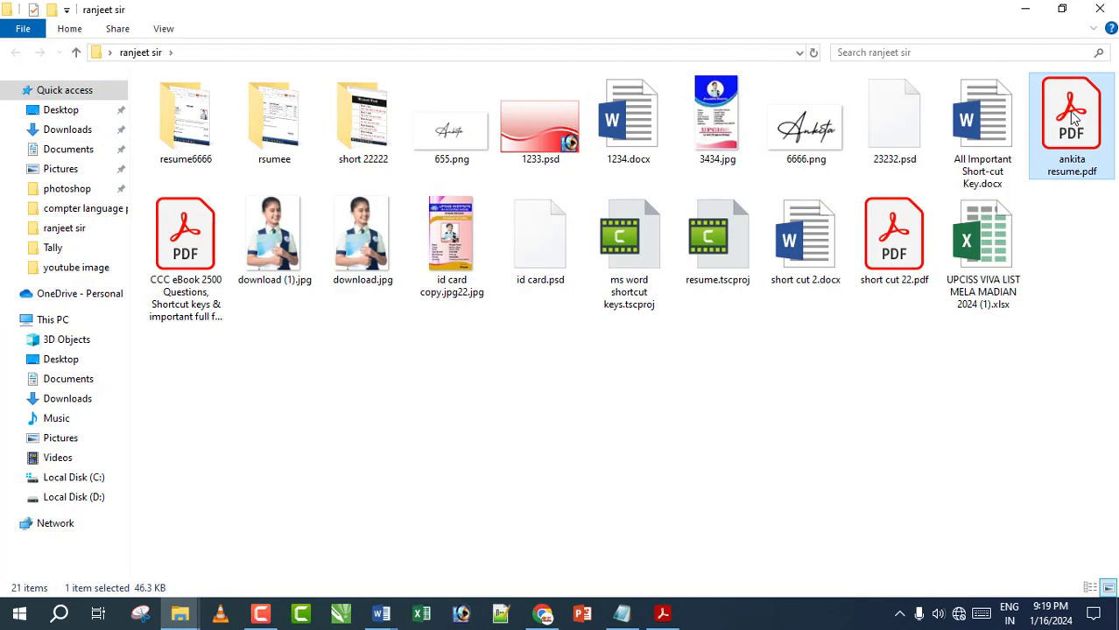
double_click(1073, 119)
Scroll down and back up through the exported resume PDF to check it
scroll(696, 204, down, 3)
scroll(644, 230, down, 3)
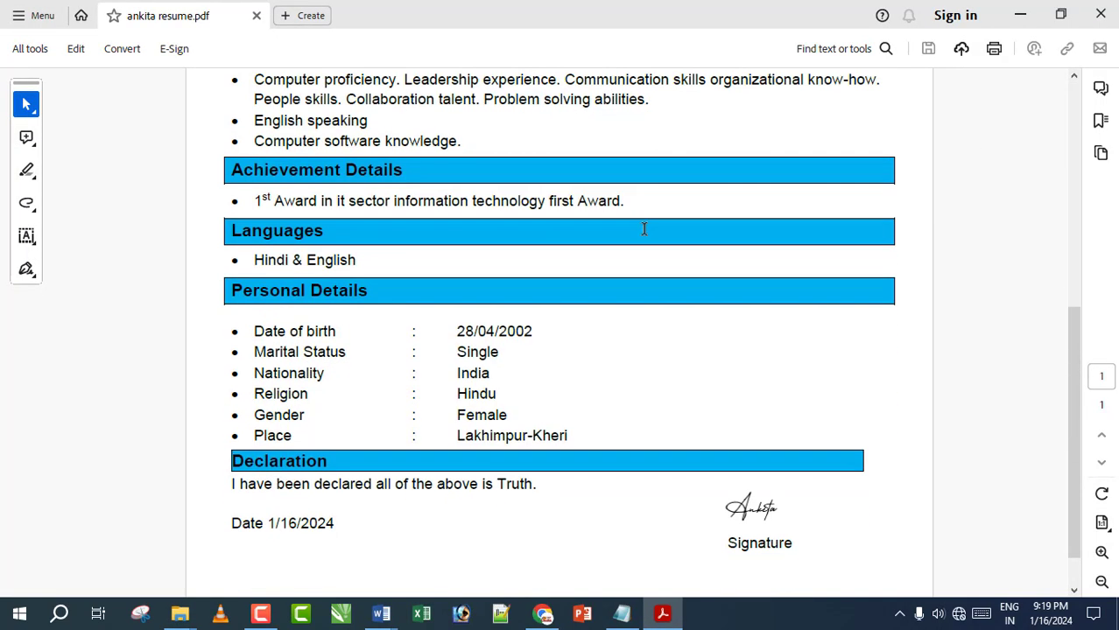
scroll(644, 230, down, 1)
scroll(642, 229, up, 3)
scroll(642, 229, up, 3)
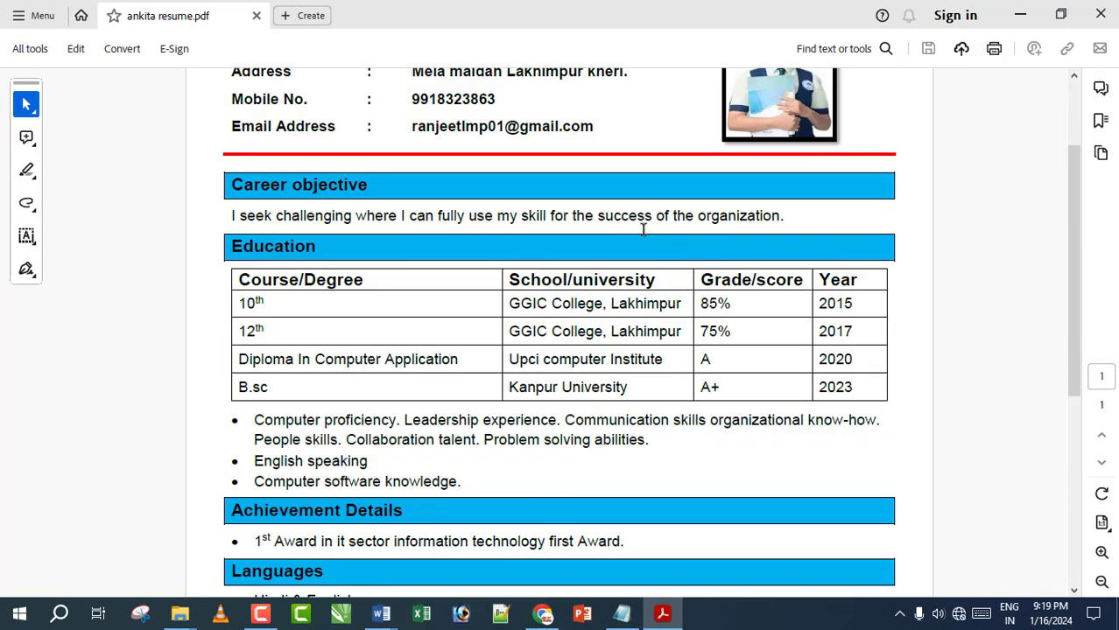
scroll(643, 229, up, 2)
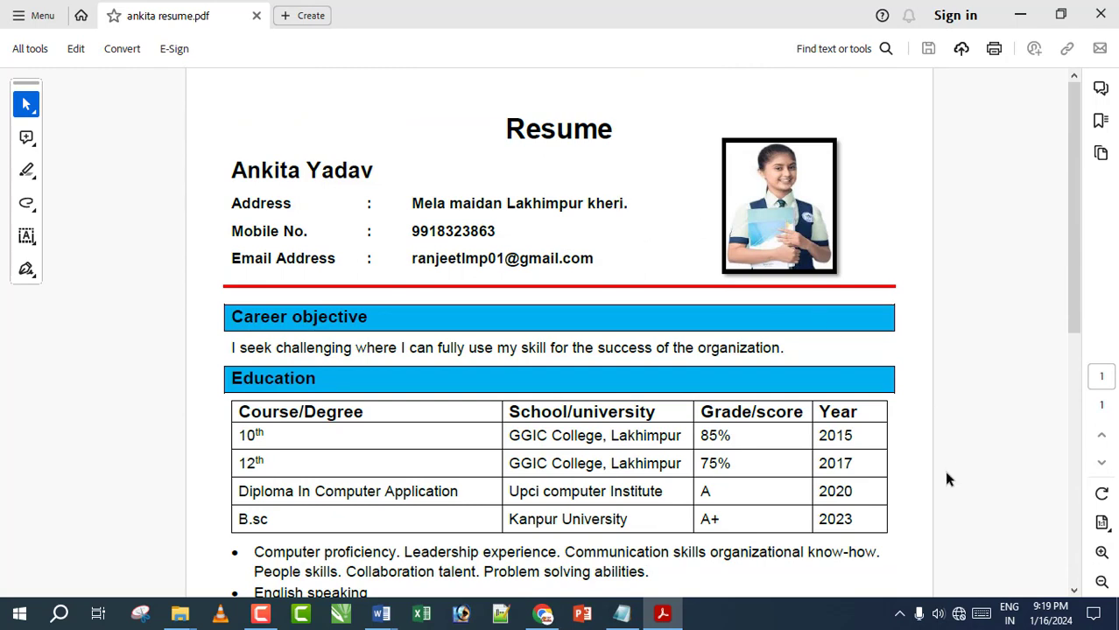
Close Acrobat, minimize the ranjeet sir folder window, and refresh the desktop
click(1100, 15)
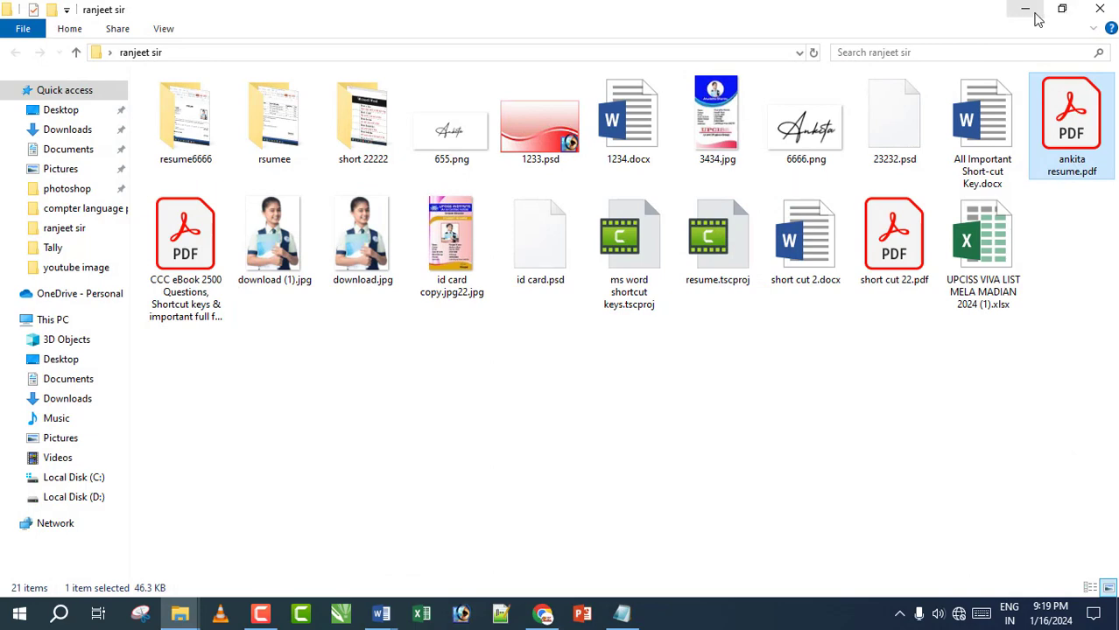
click(1025, 10)
right_click(459, 161)
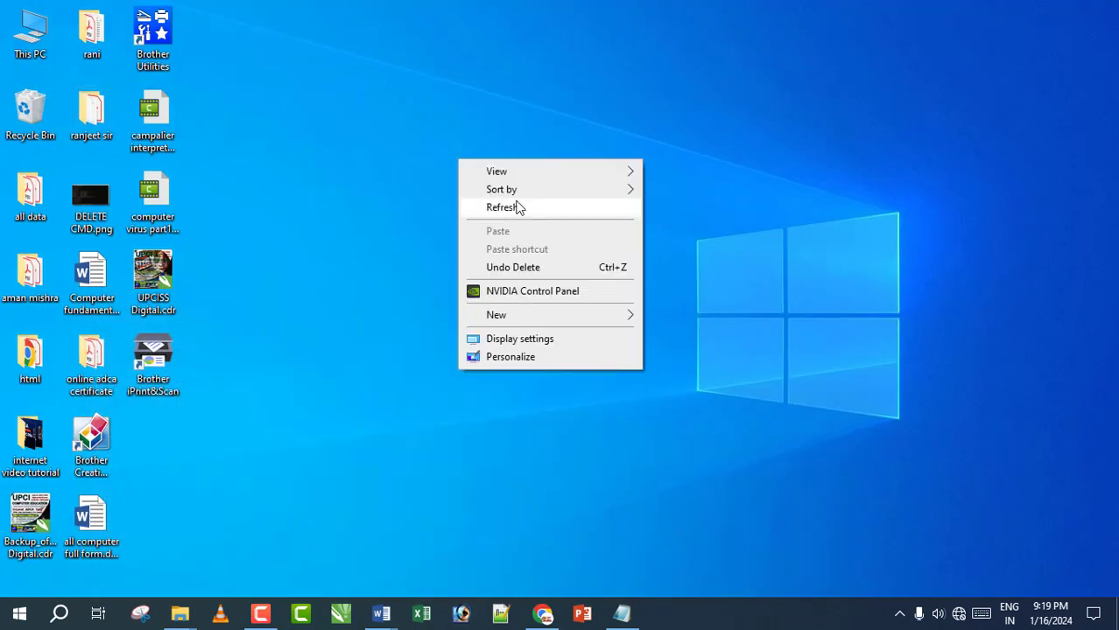
click(516, 208)
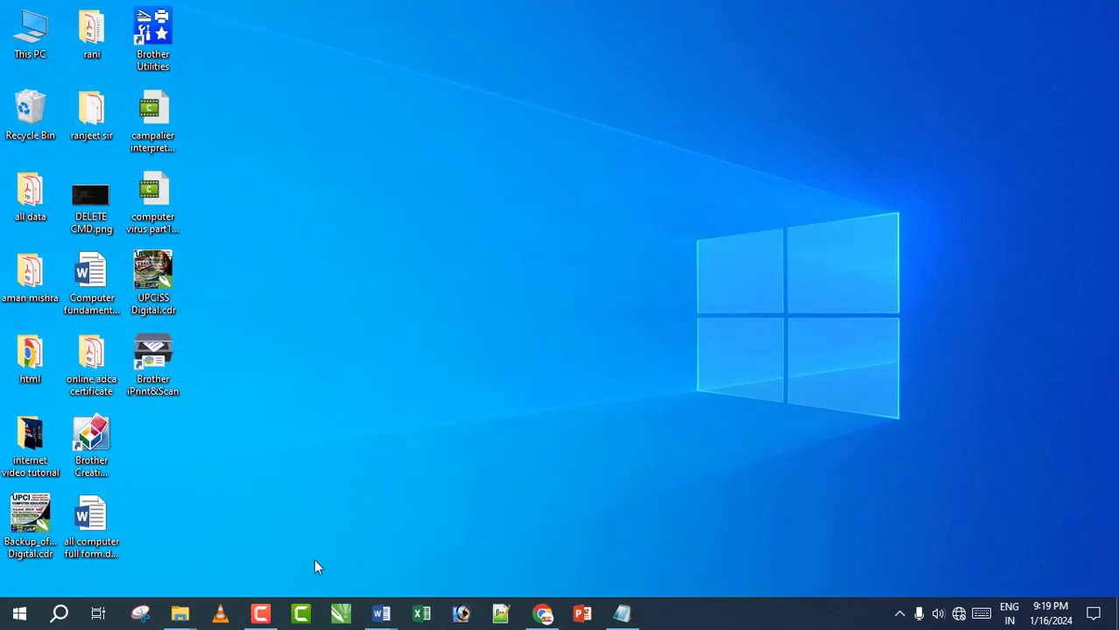